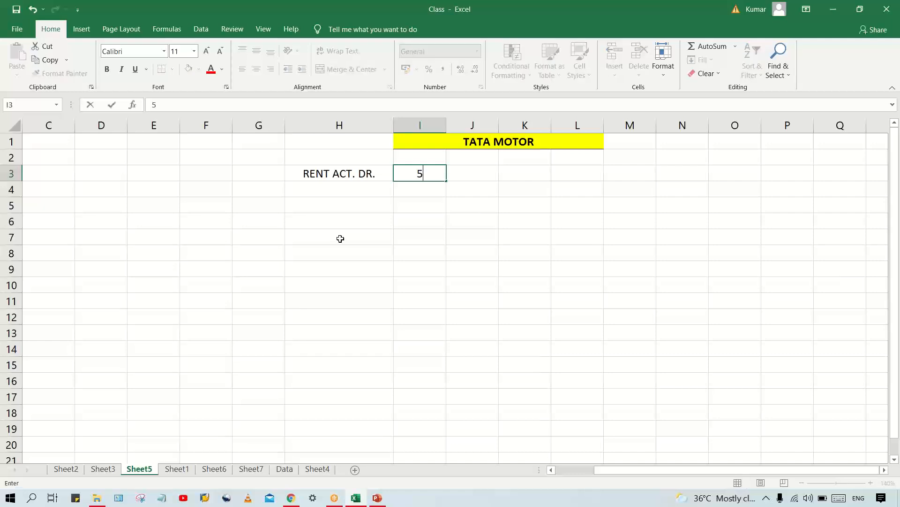
Complete the 500 amount for RENT ACT. DR. and add BANK ACT. CR. with 500 in row 4
key("Left")
key("Down")
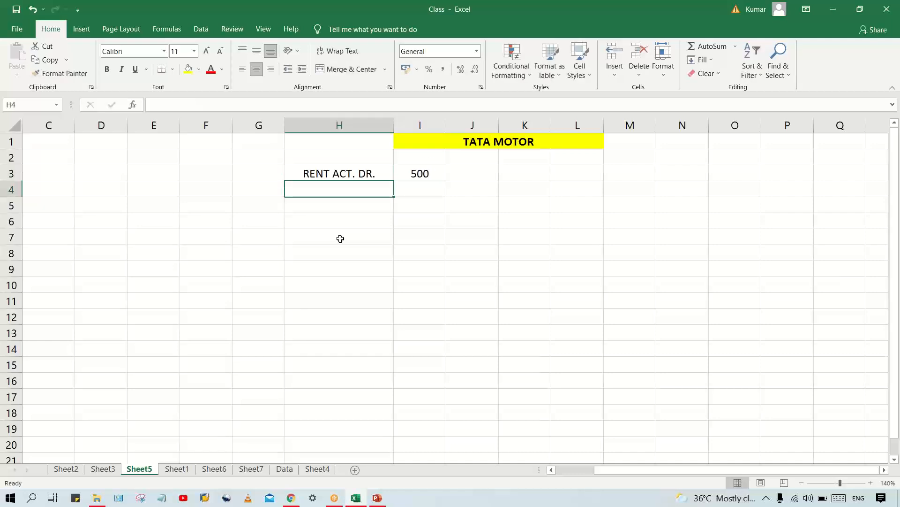
type("BANK ACT. CR.")
key("Right")
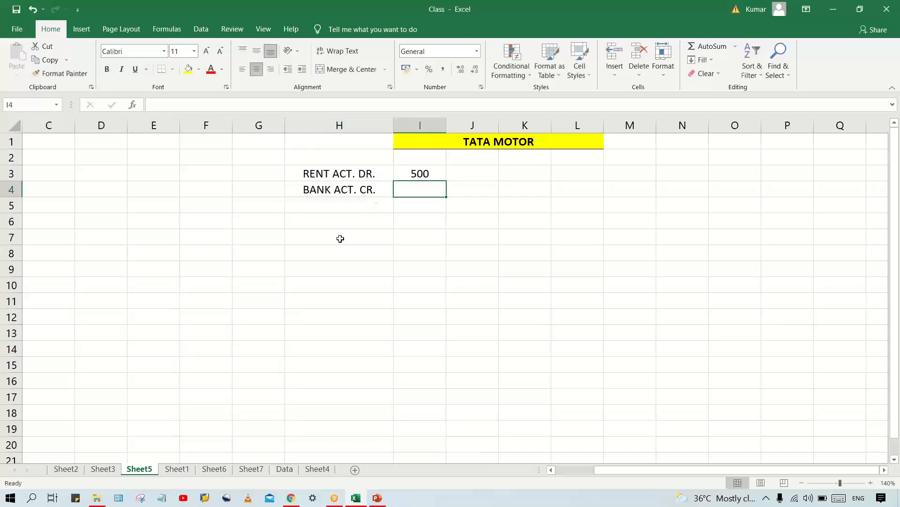
type("500")
key("Return")
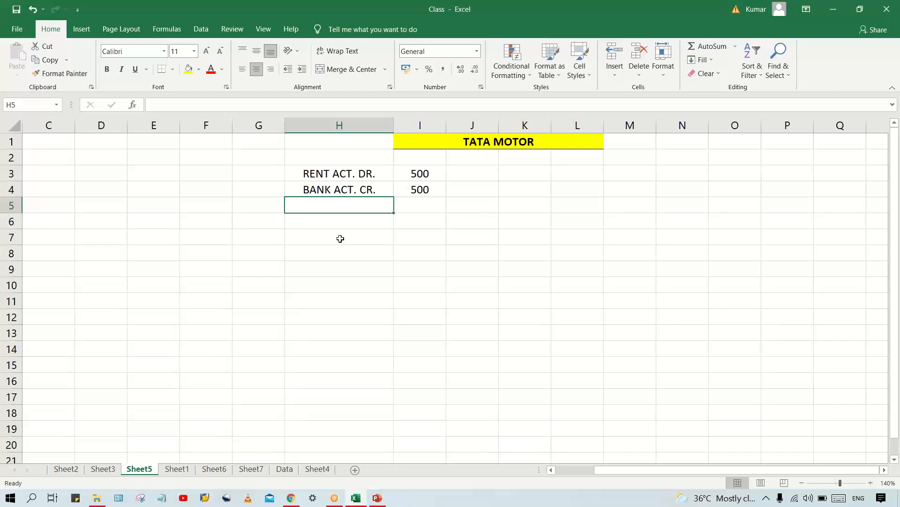
left_click(338, 171)
left_click(344, 191)
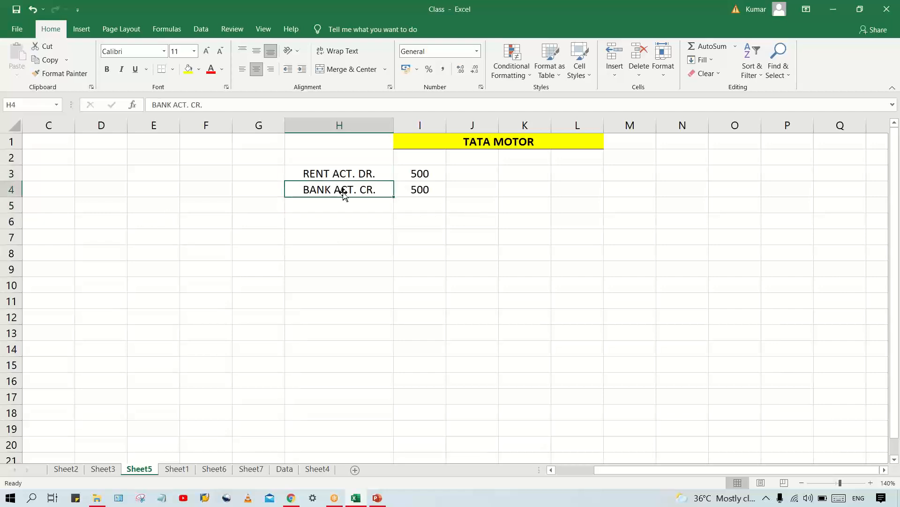
left_click(341, 174)
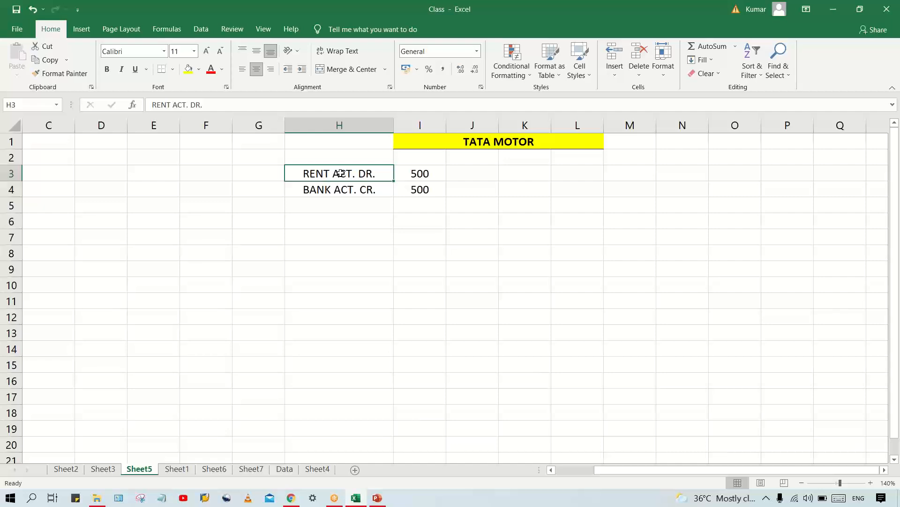
left_click(343, 218)
left_click(333, 177)
left_click(352, 190)
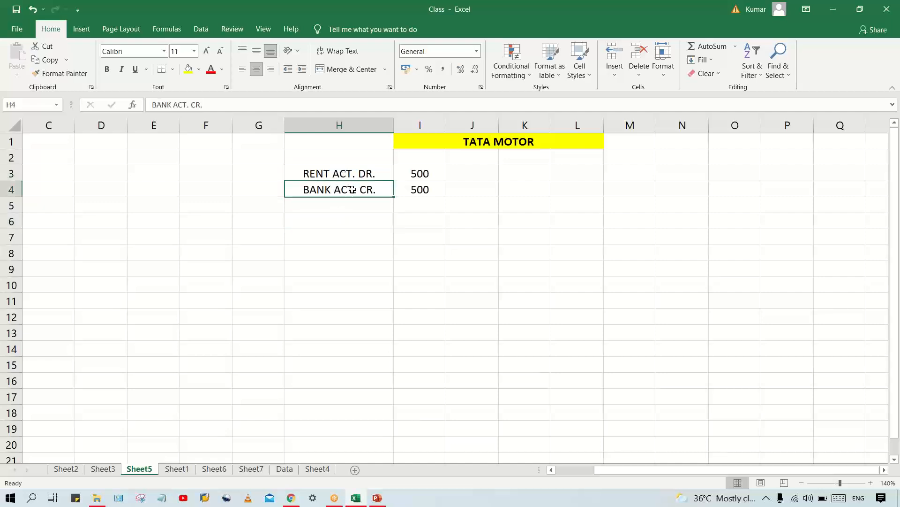
left_click(312, 177)
Label both the rent and bank account entries as G/L in cells G3 and G4
left_click(256, 175)
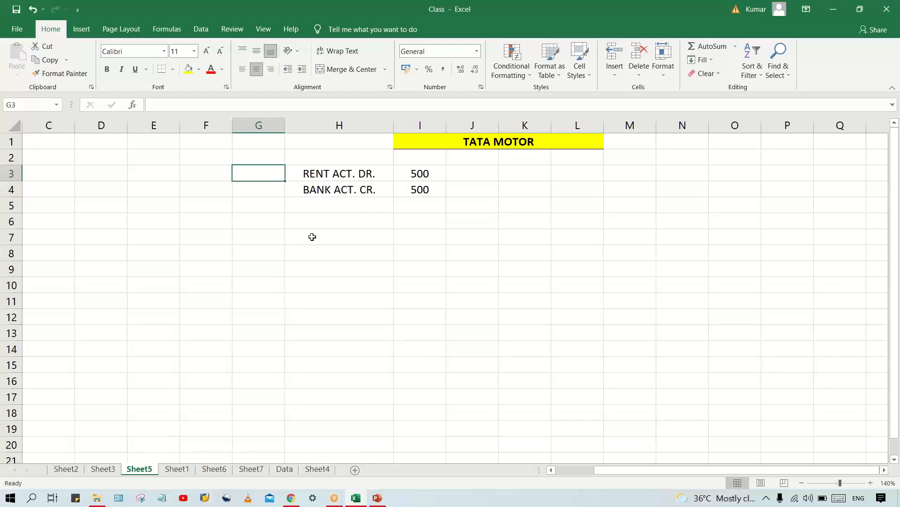
type("G/")
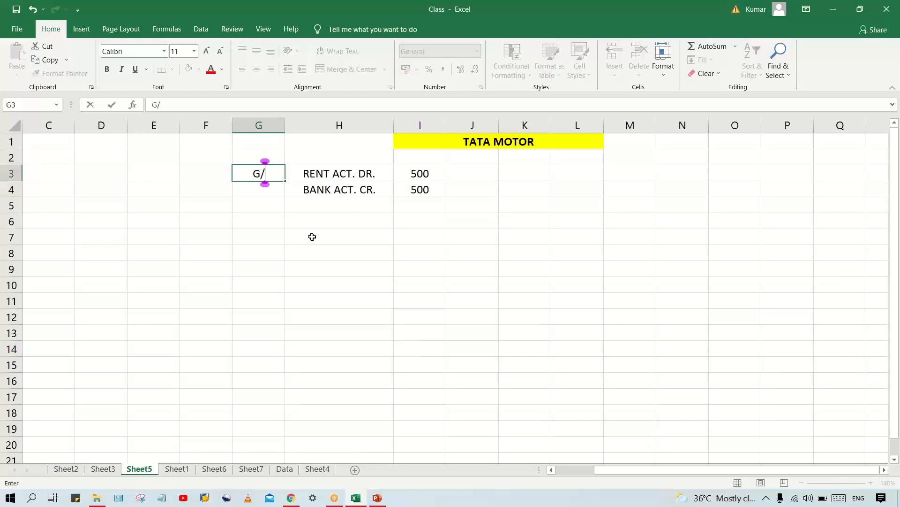
type("L")
key("Return")
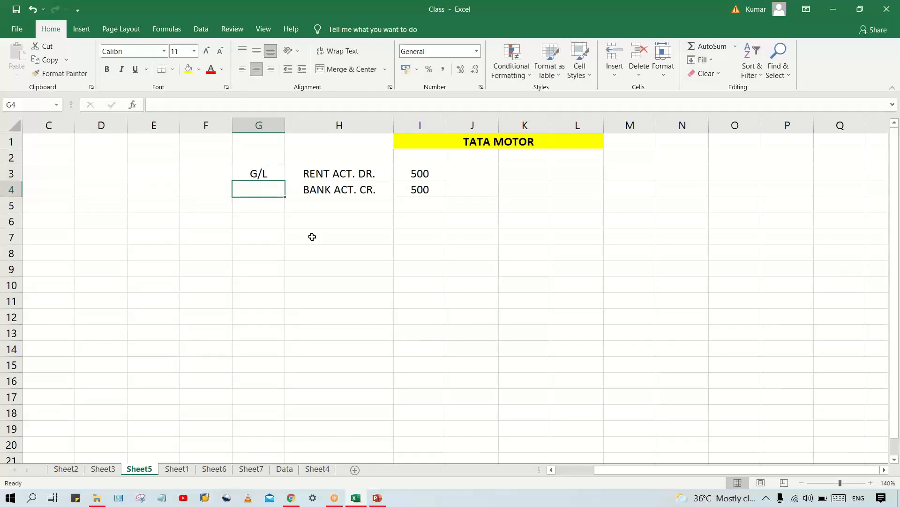
key("ctrl+d")
left_click(320, 176)
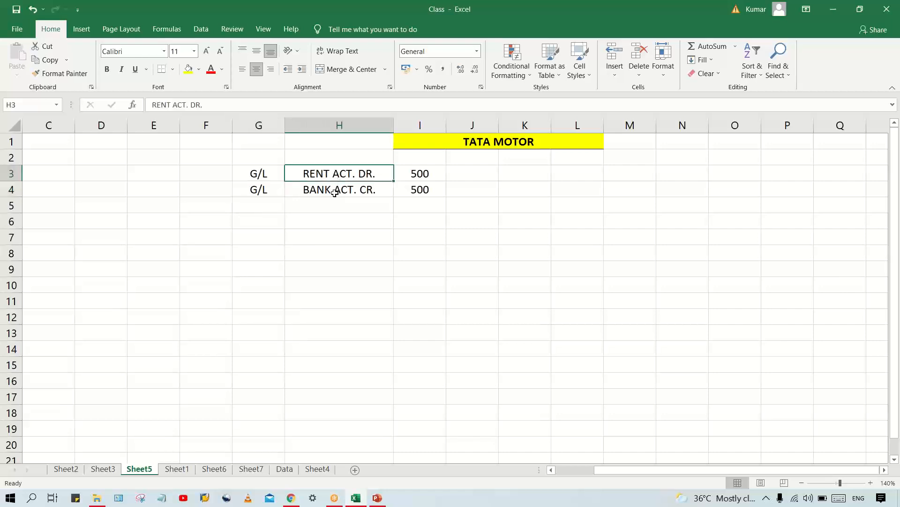
left_click(335, 192)
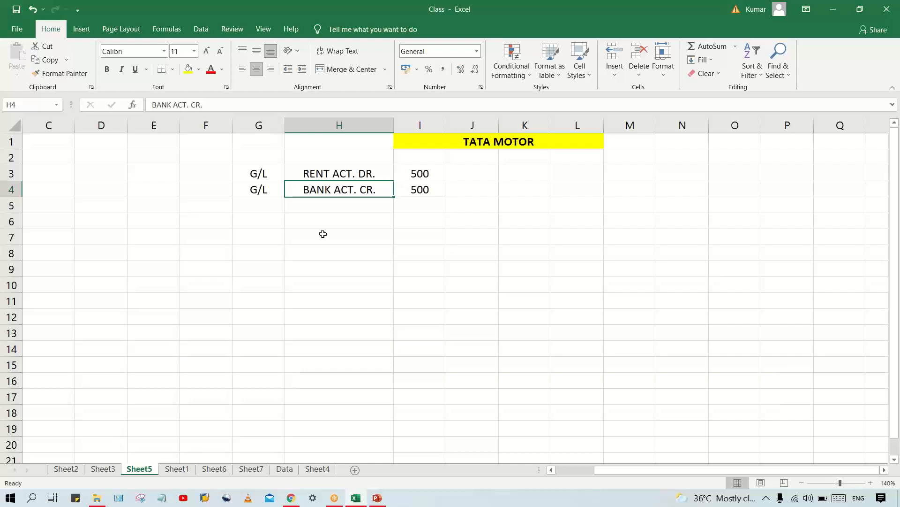
left_click(340, 174)
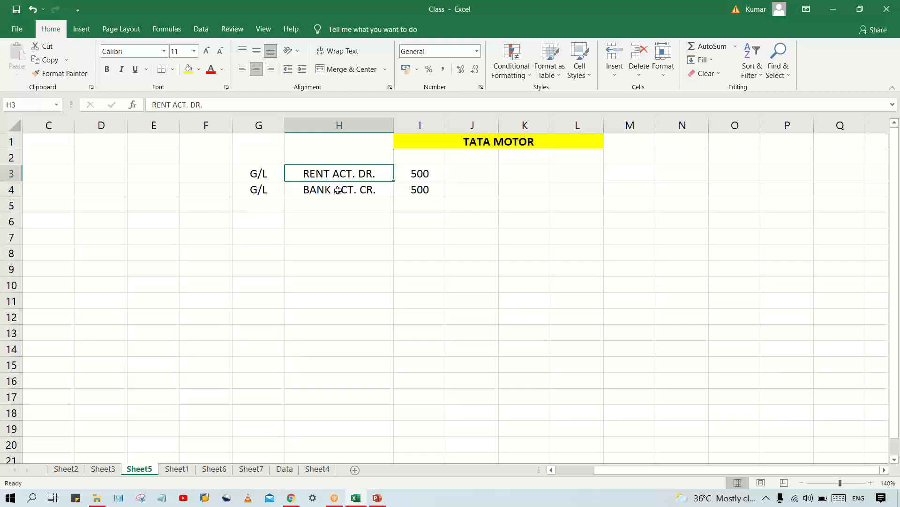
left_click(349, 189)
left_click(350, 176)
left_click(350, 189)
left_click(350, 175)
left_click(348, 190)
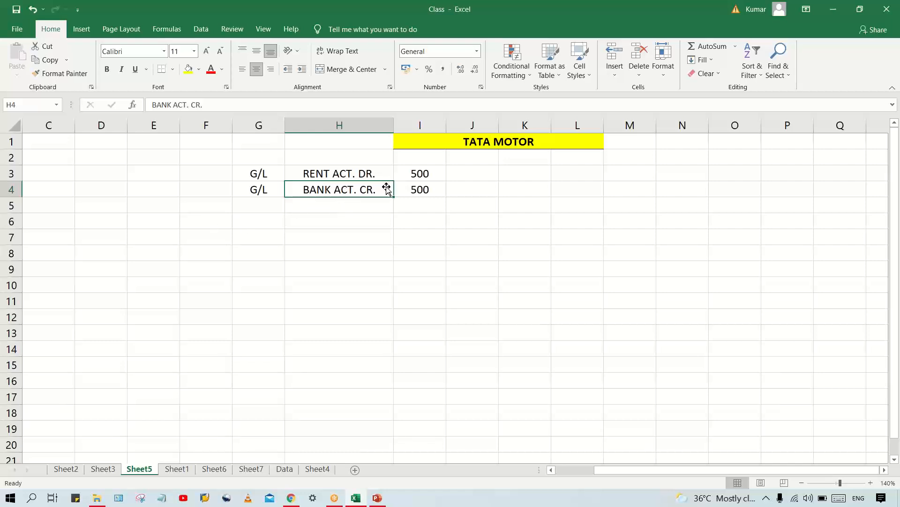
left_click(362, 175)
left_click(352, 188)
left_click(345, 174)
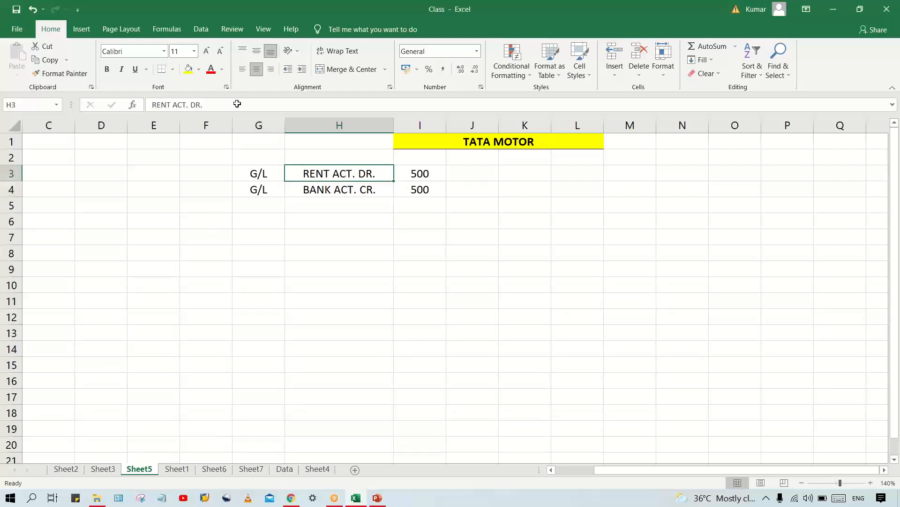
left_click(365, 188)
left_click(360, 173)
left_click(359, 191)
left_click(426, 173)
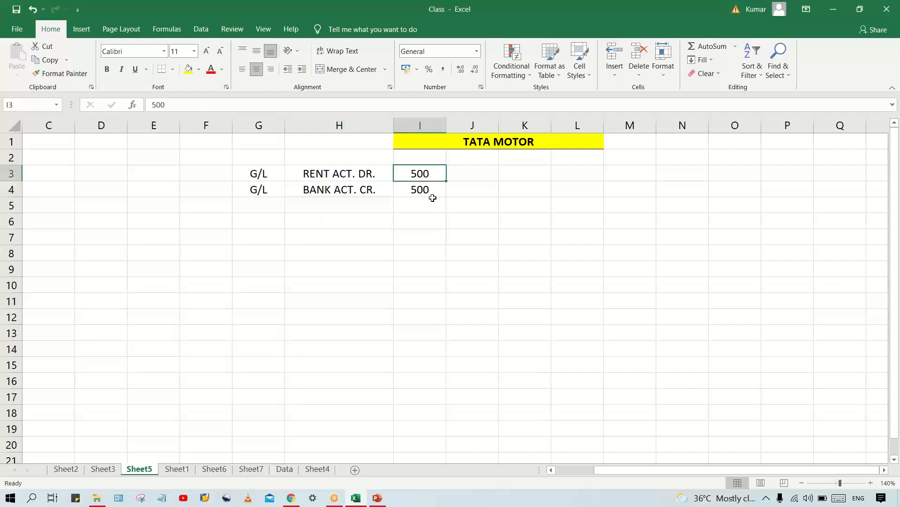
left_click(424, 190)
left_click(427, 174)
left_click(361, 175)
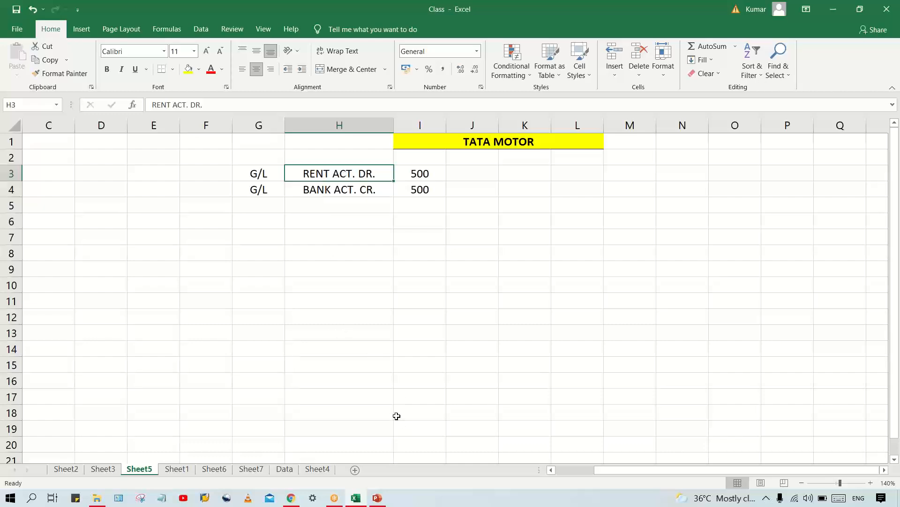
Switch to the GL Settings presentation in PowerPoint, review the topic list on slide 2, and return to the Excel workbook
left_click(386, 502)
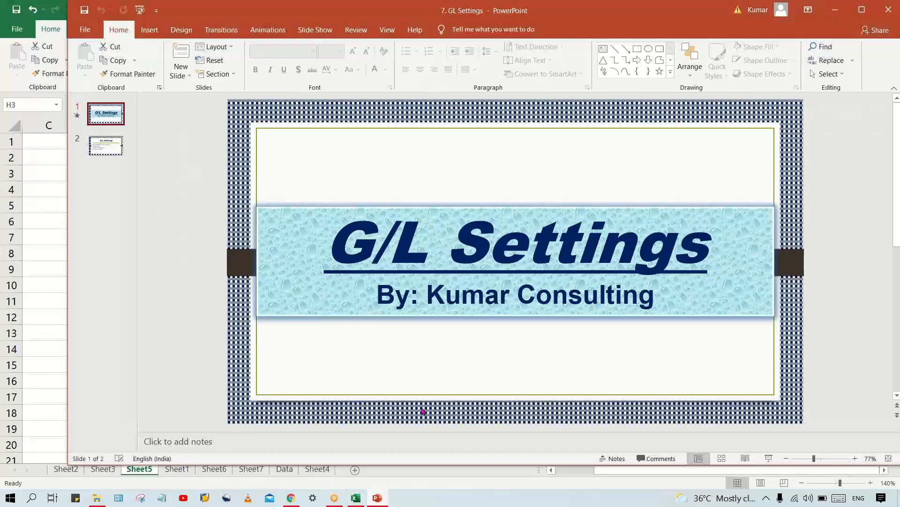
left_click(111, 151)
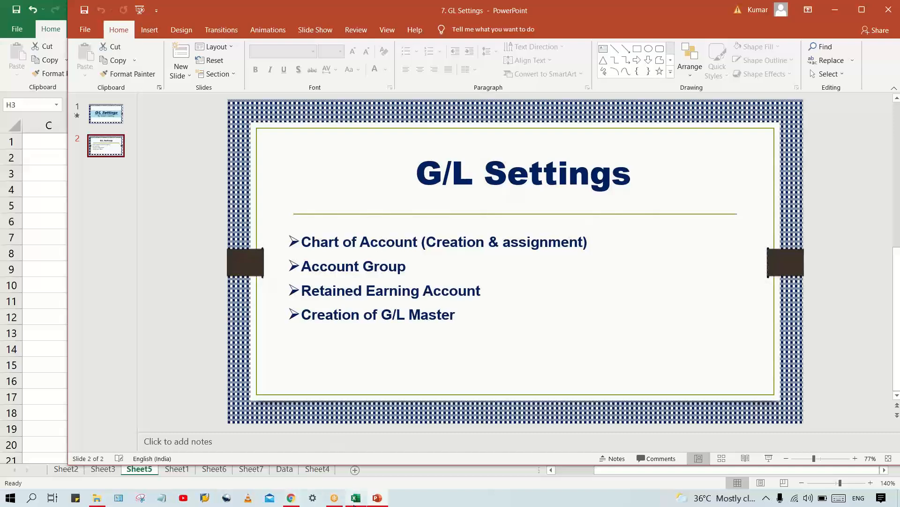
left_click(355, 498)
left_click(342, 237)
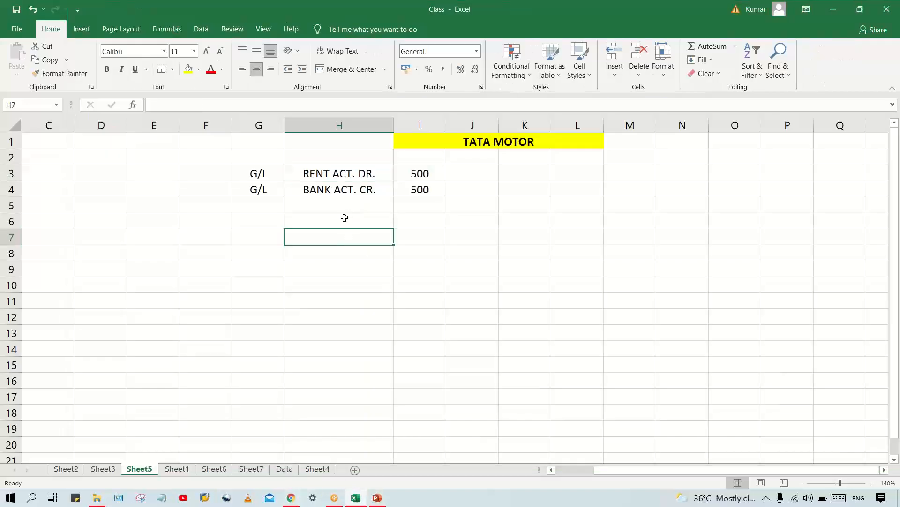
Enter COA in cell J6 and 500 beside it in K6
left_click(468, 221)
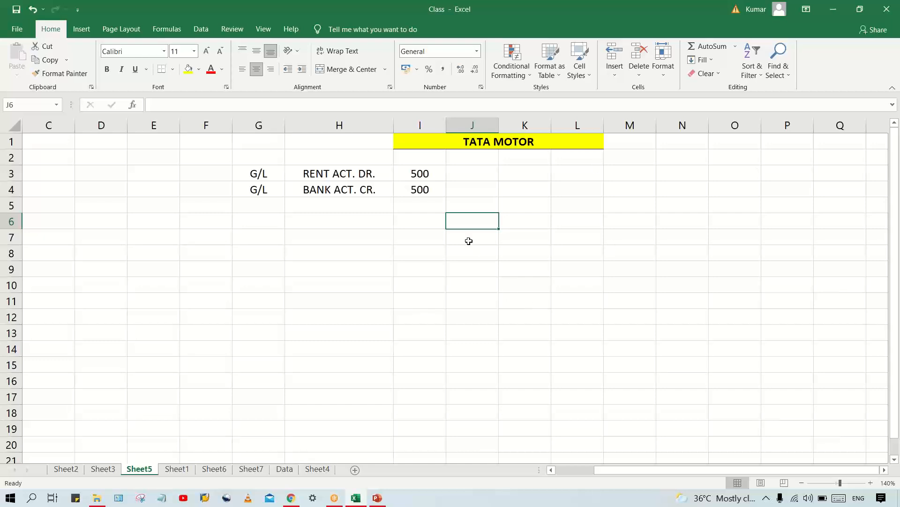
left_click(820, 168)
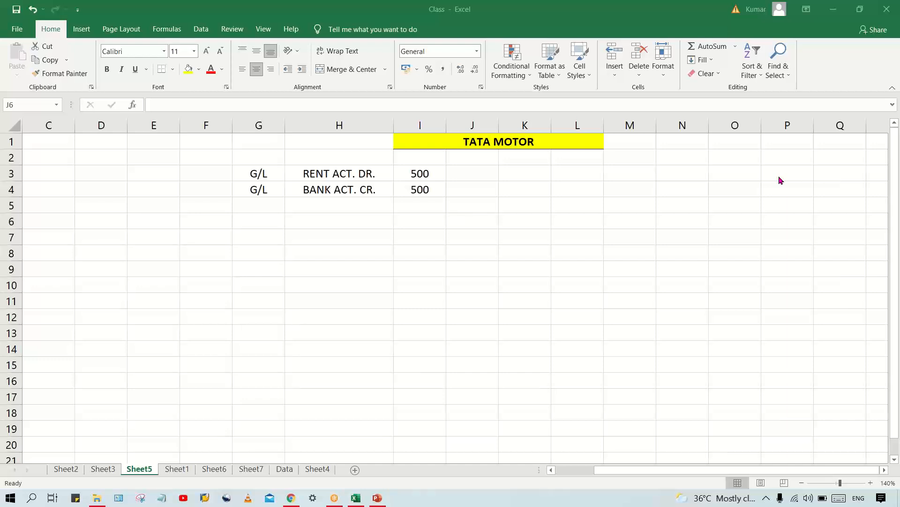
left_click(488, 220)
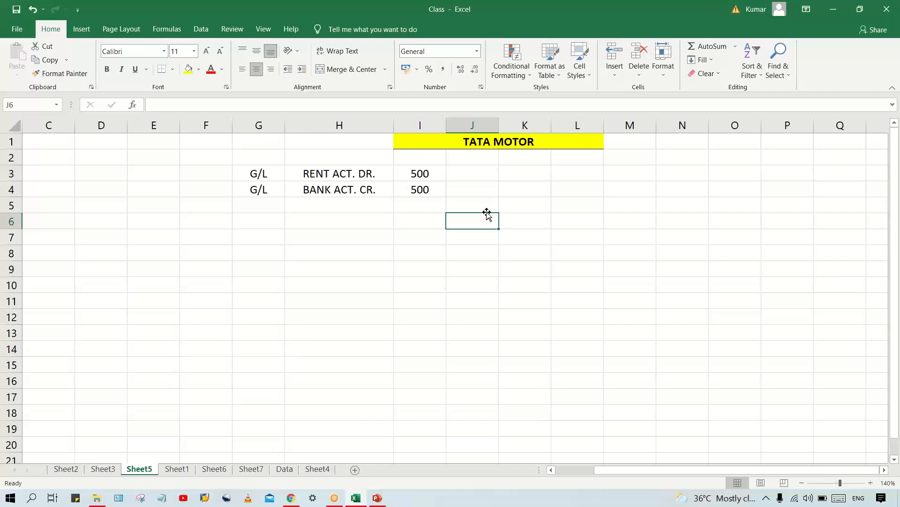
type("CO")
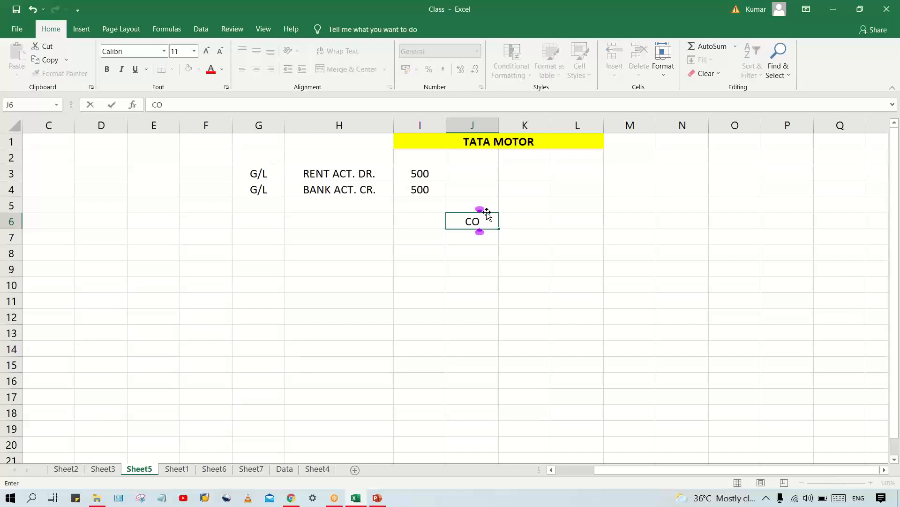
type("A")
key("Tab")
left_click(590, 225)
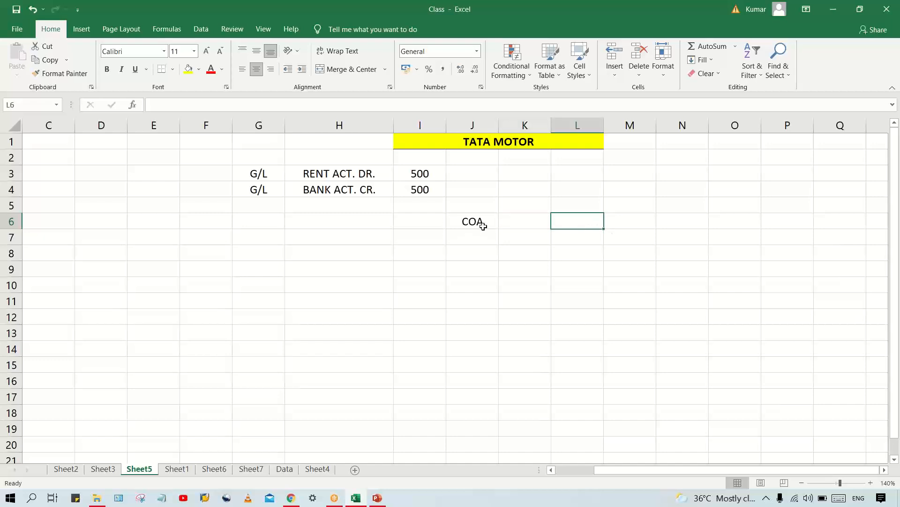
left_click(527, 219)
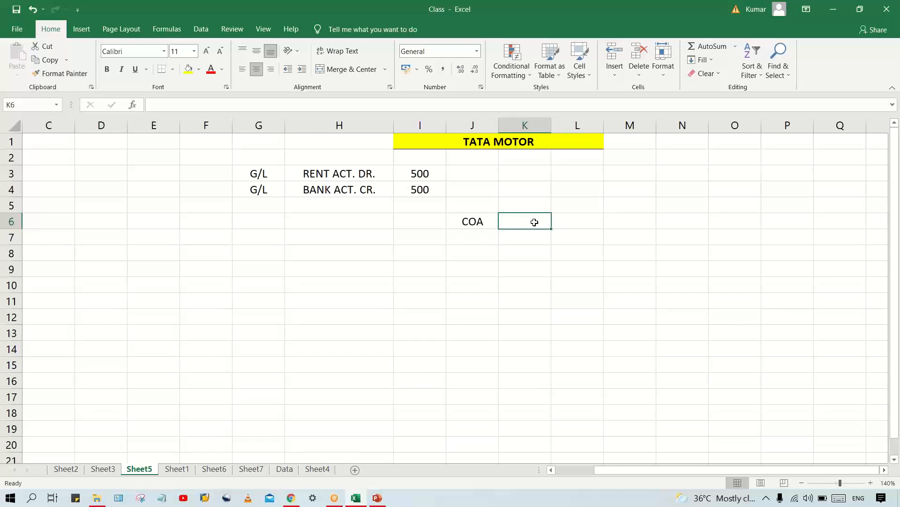
type("500")
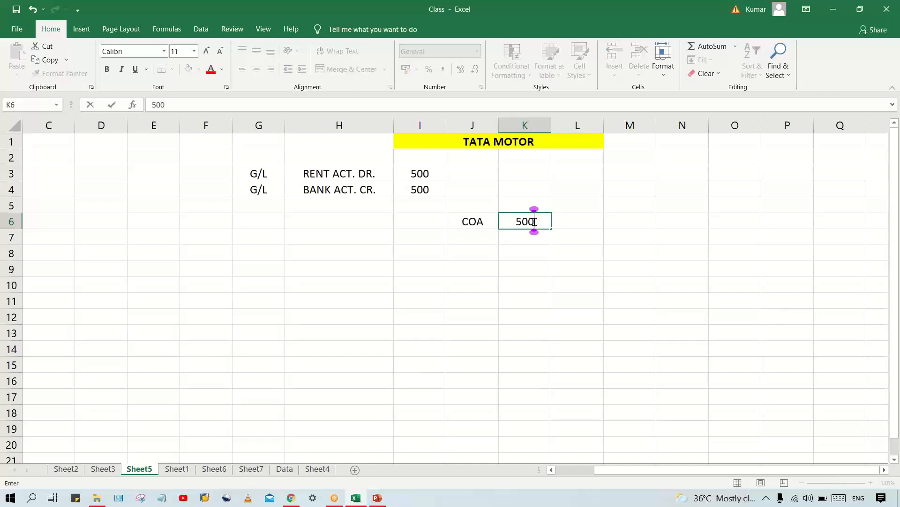
key("Return")
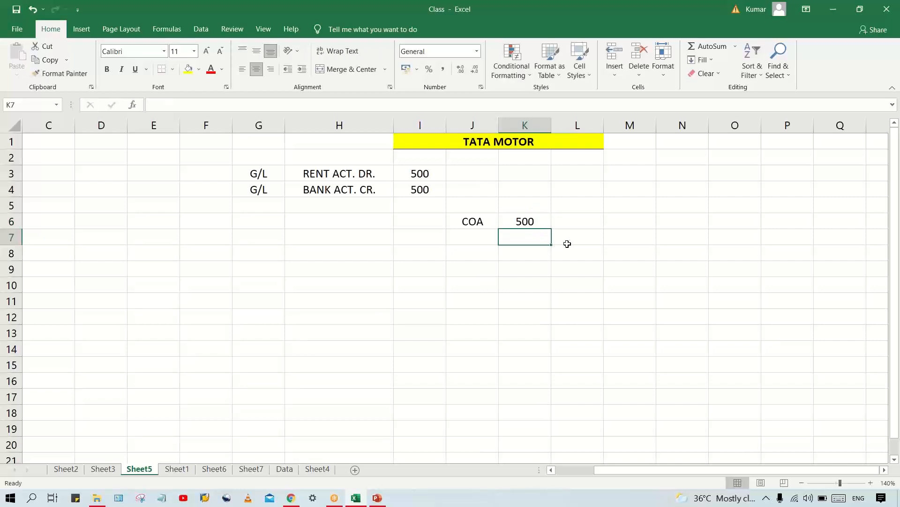
left_click(534, 222)
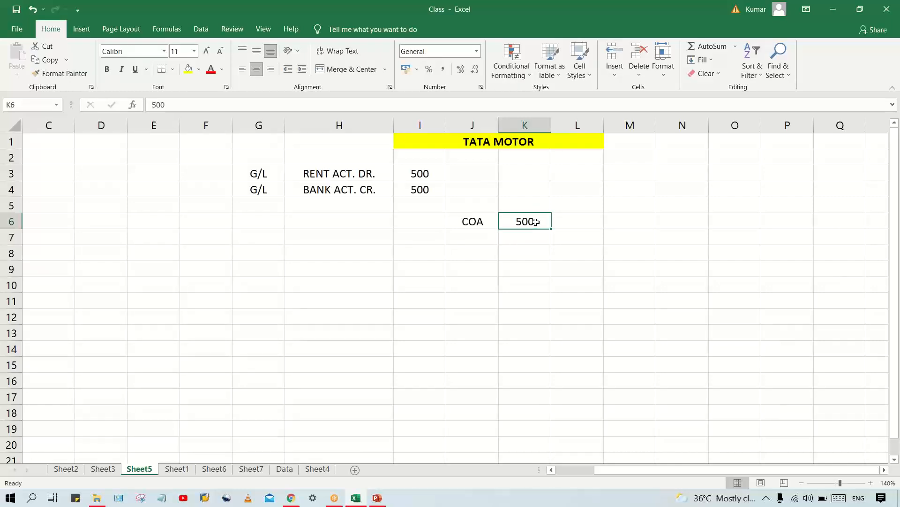
left_click(480, 223)
left_click(544, 221)
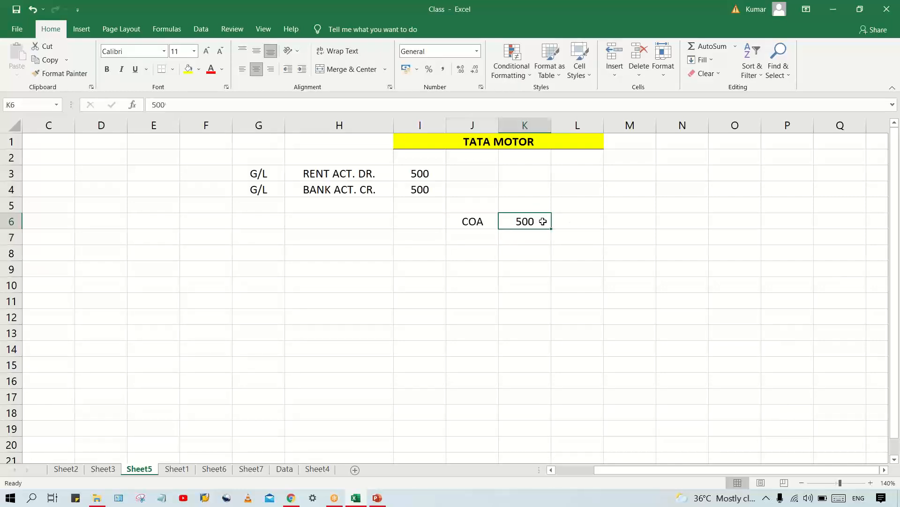
left_click(489, 219)
left_click(545, 219)
left_click(486, 220)
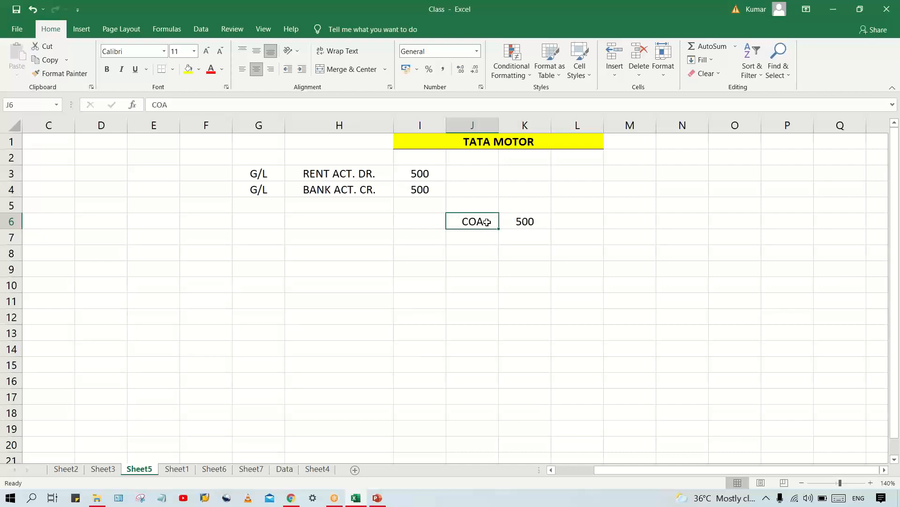
left_click(533, 221)
left_click(483, 219)
left_click(510, 221)
left_click(489, 219)
left_click(510, 223)
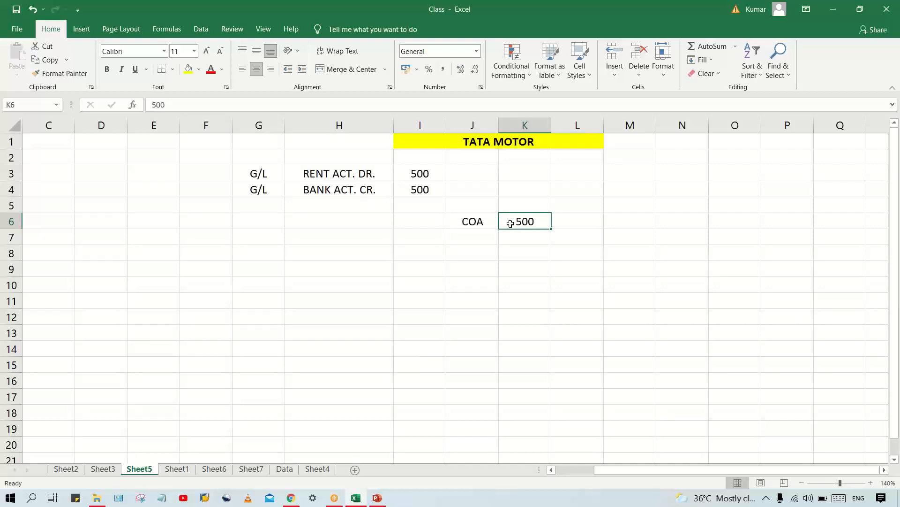
left_click(473, 226)
left_click(520, 221)
left_click(453, 219)
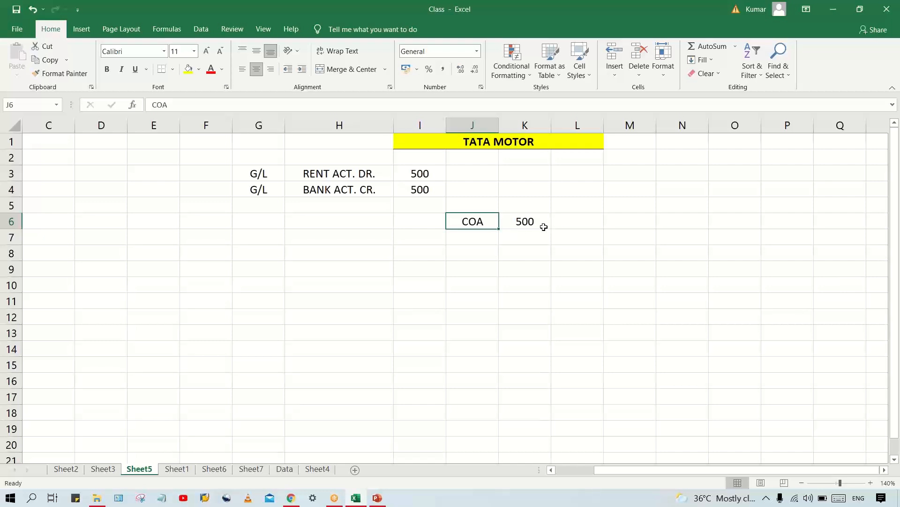
left_click(539, 227)
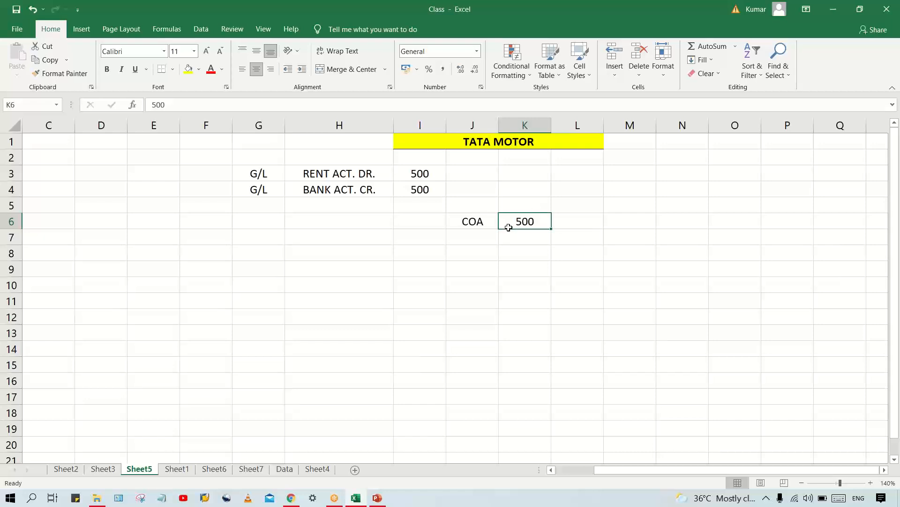
Change the chart of accounts label in cell J6 to COA0
left_click(471, 217)
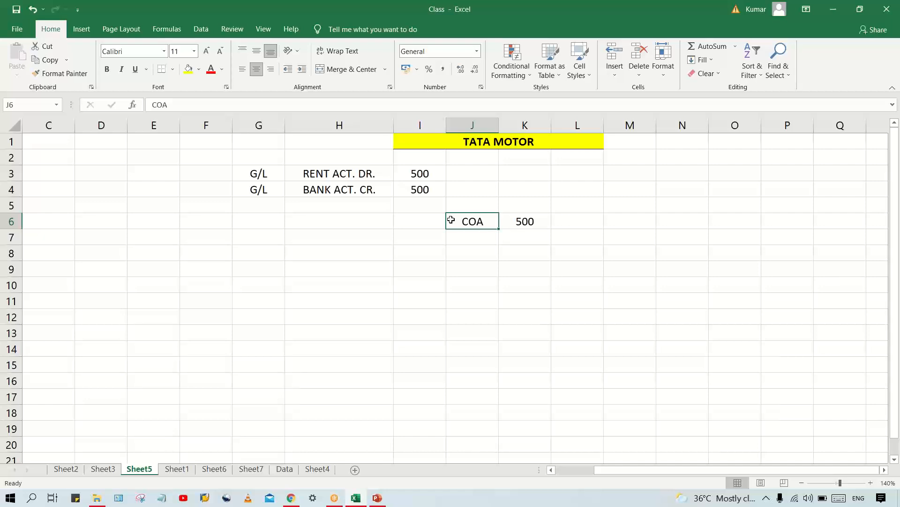
type("TCOA")
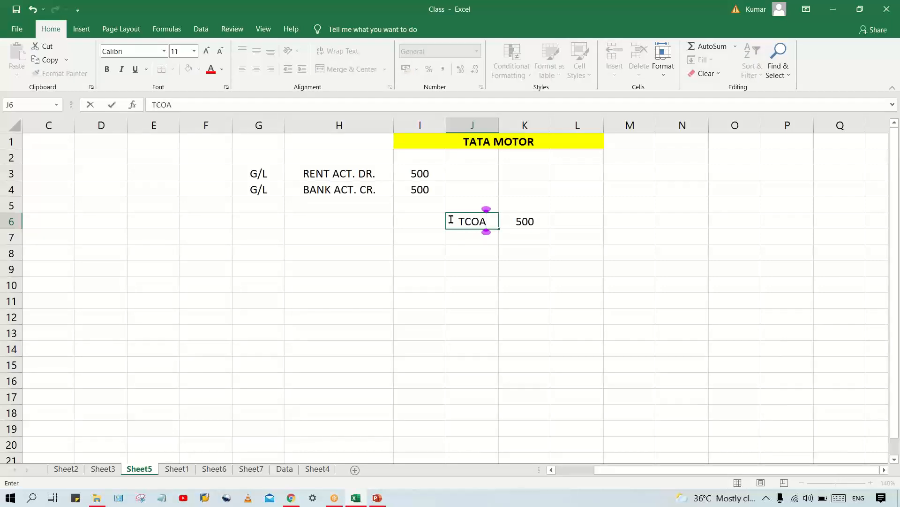
key("BackSpace")
key("BackSpace")
key("BackSpace")
key("BackSpace")
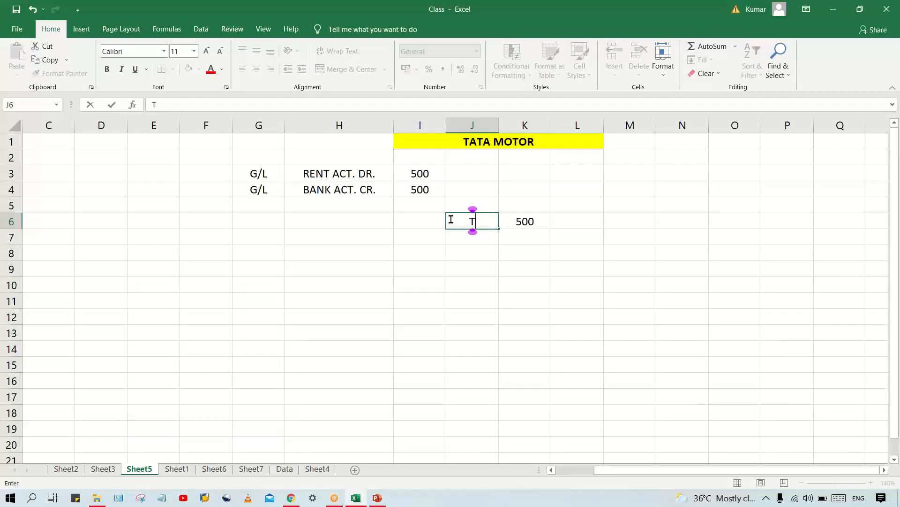
type("COA")
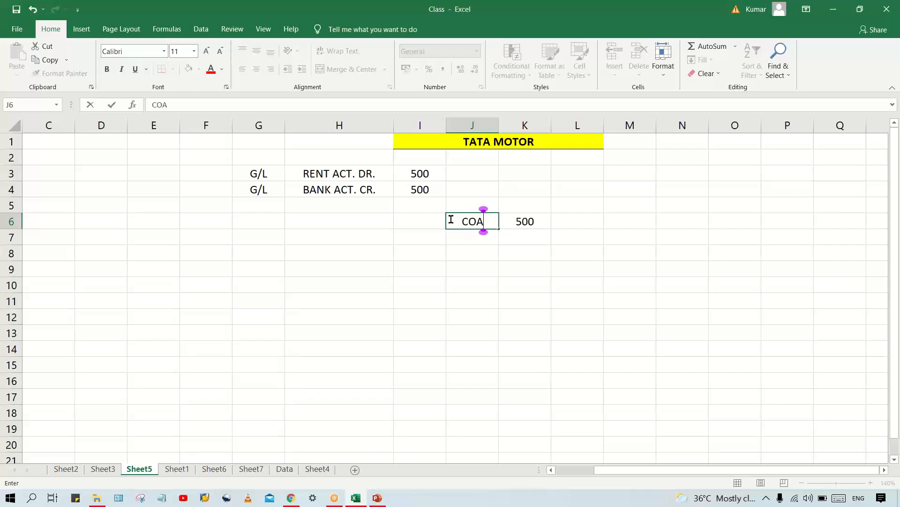
type("0")
key("Return")
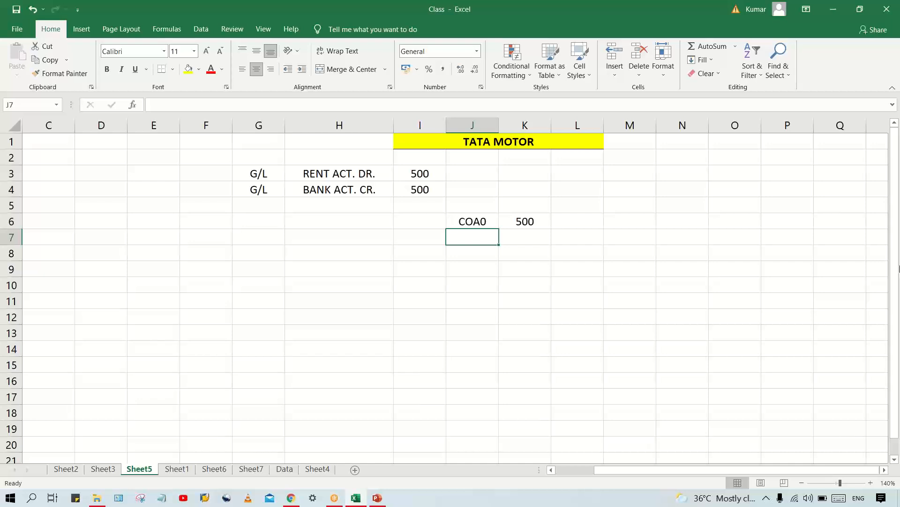
Enter the code TM00 in cell I6, beside the chart of accounts label
left_click(465, 224)
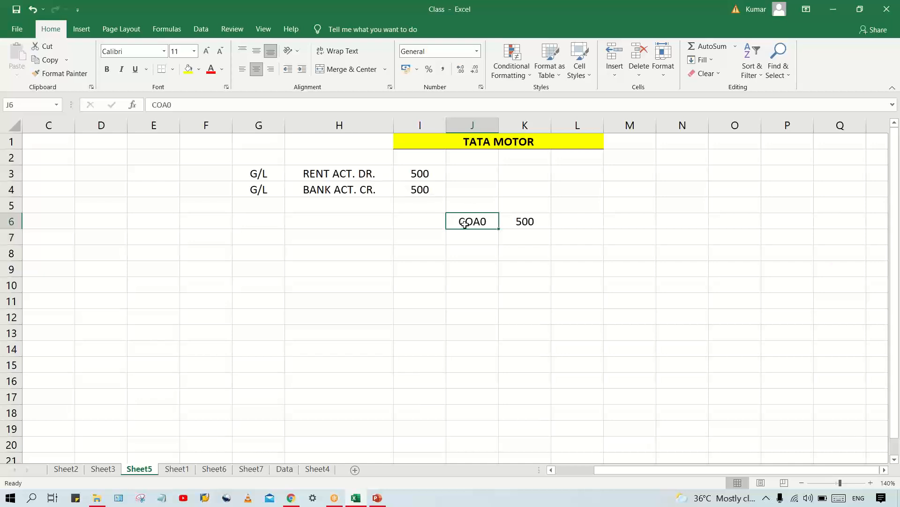
left_click(403, 226)
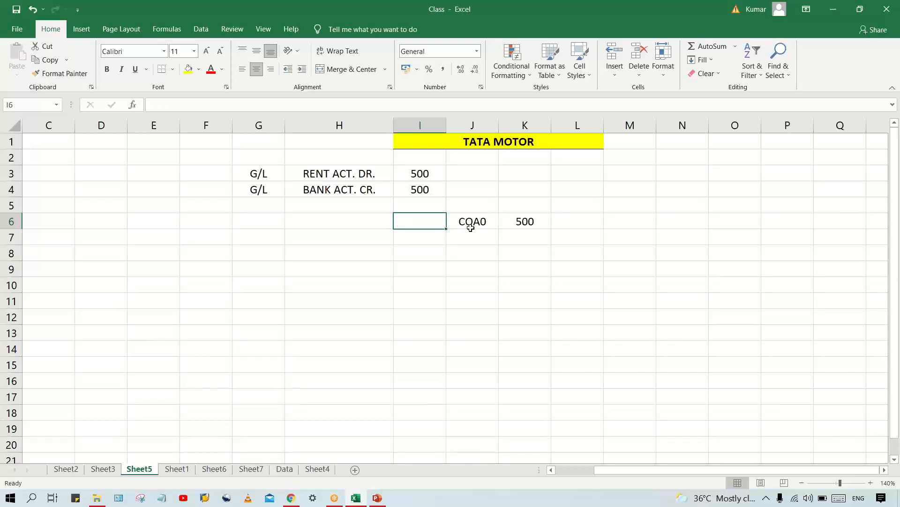
type("TM00")
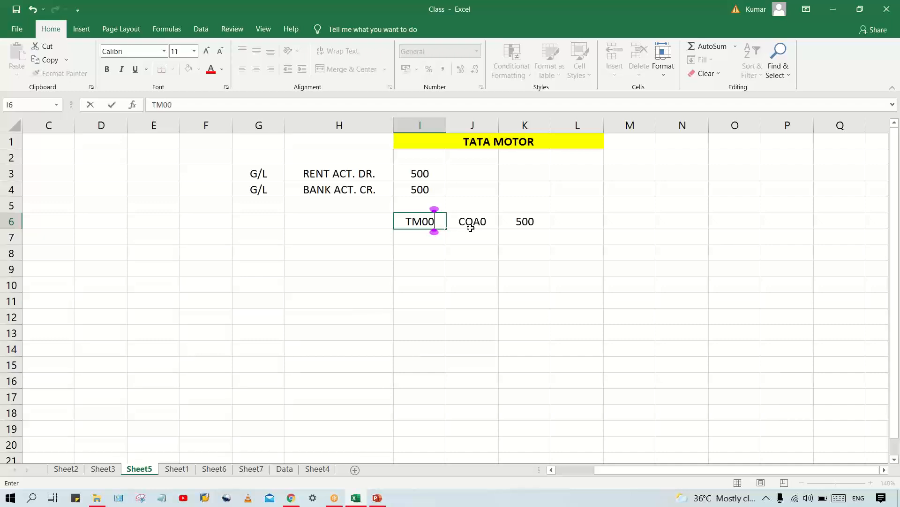
key("Return")
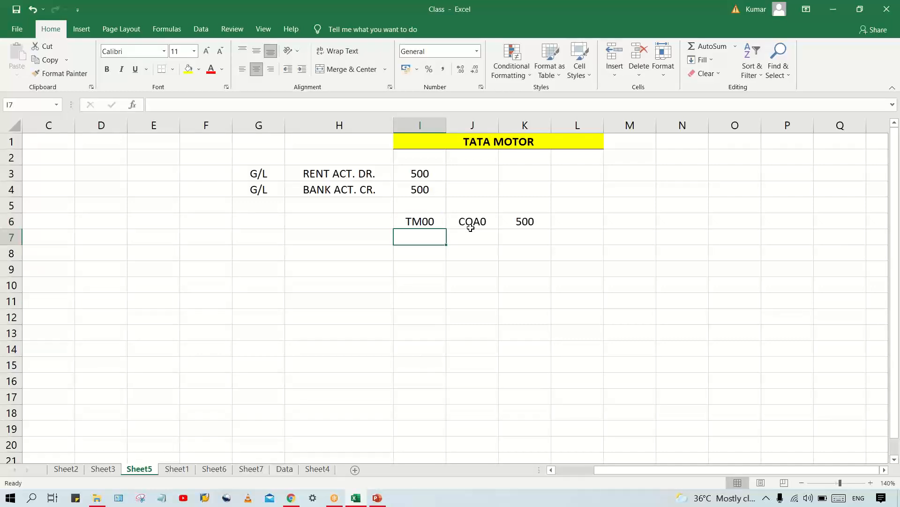
left_click(475, 220)
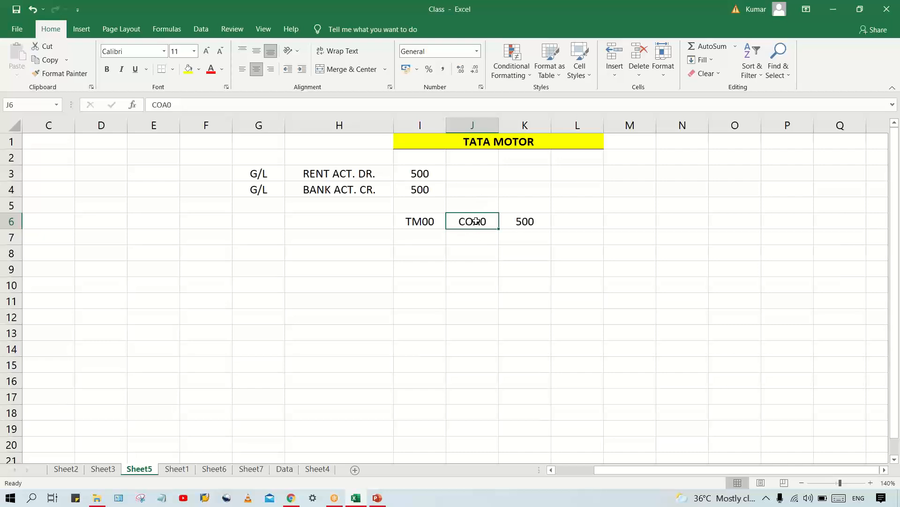
left_click(428, 223)
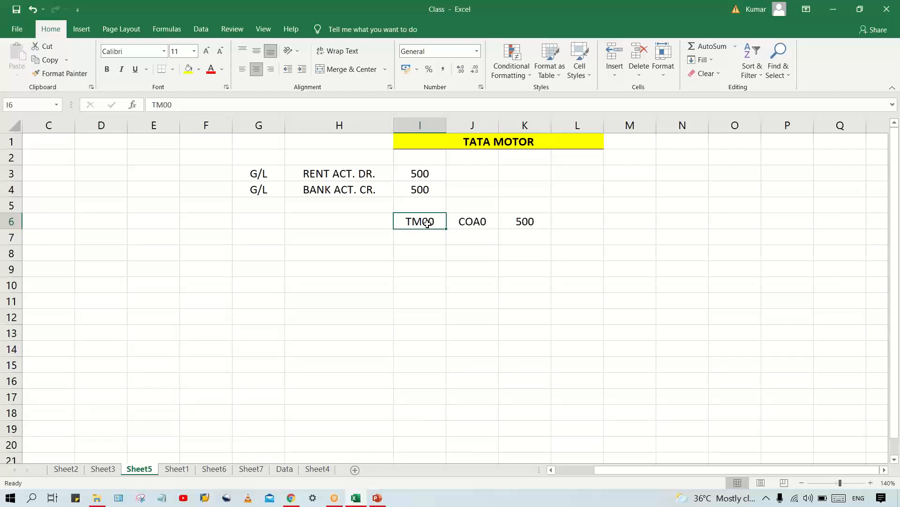
left_click(507, 220)
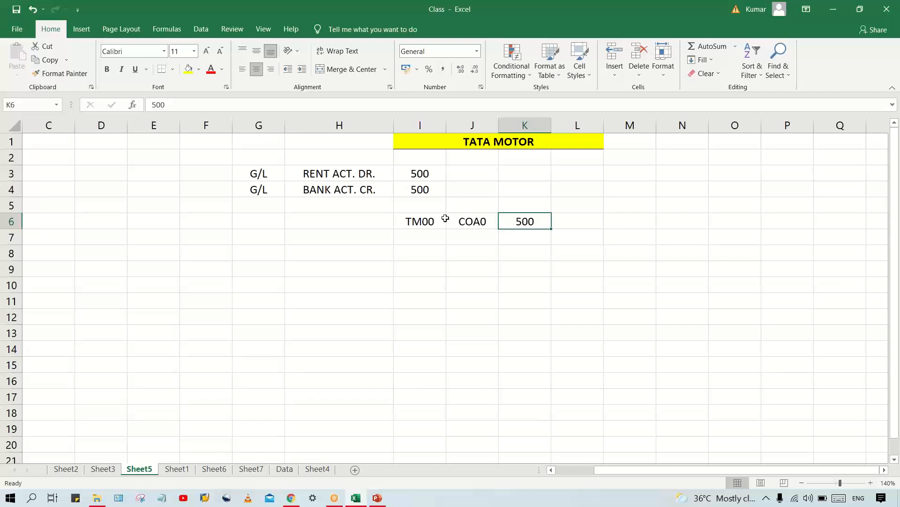
left_click(474, 223)
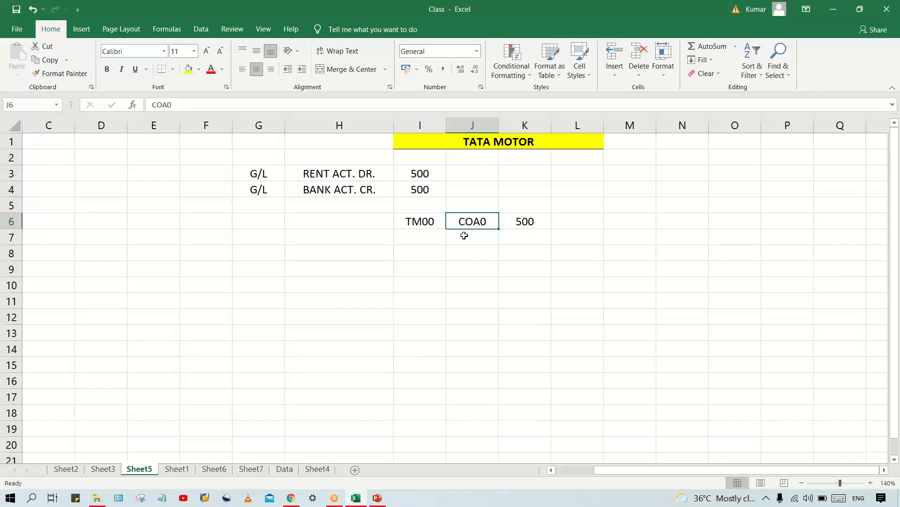
left_click(419, 223)
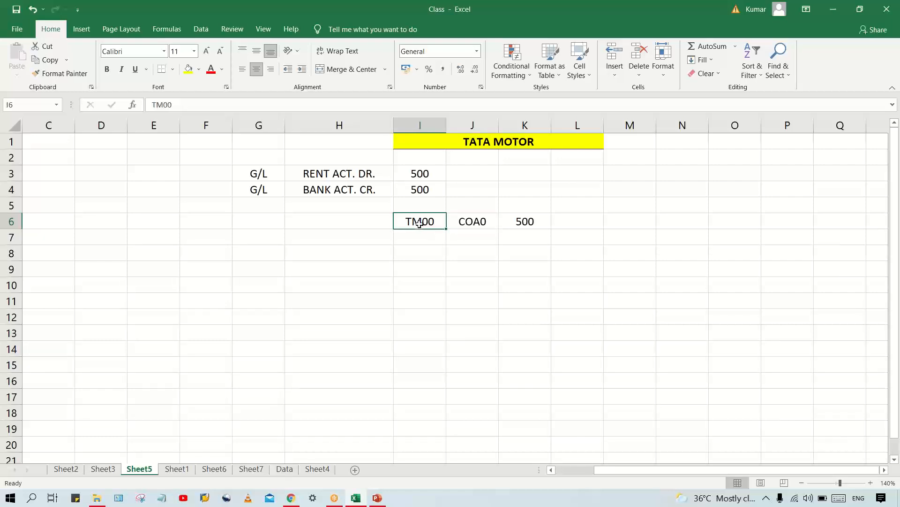
left_click(457, 225)
Enter 2 in cell J5, directly above the chart of accounts code
left_click(426, 223)
key("Up")
key("Right")
type("2")
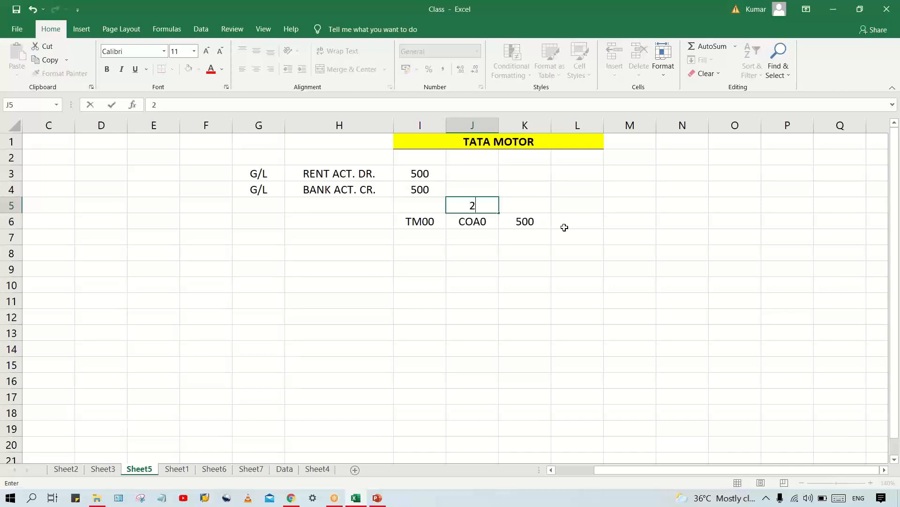
key("Return")
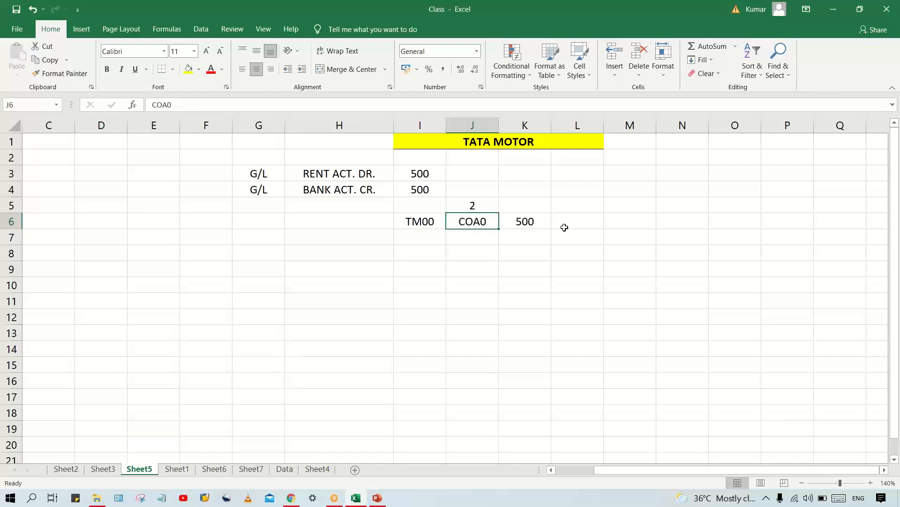
left_click(824, 176)
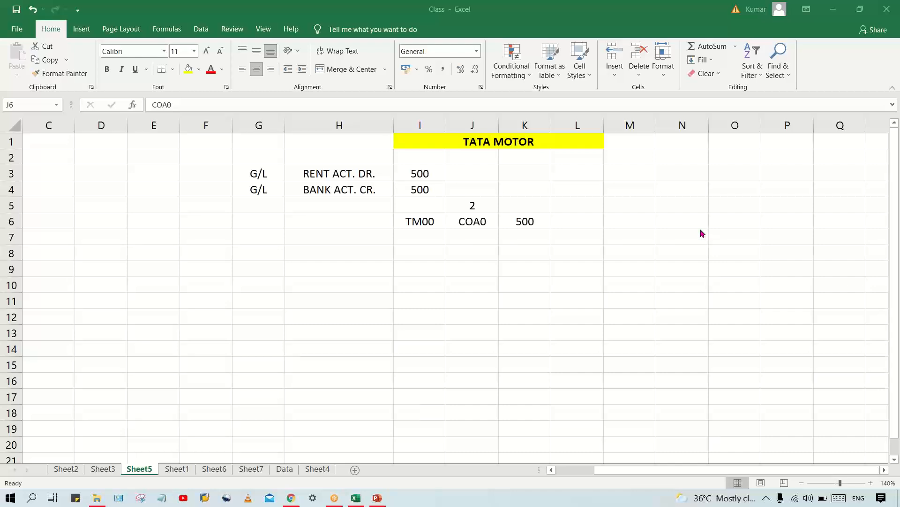
left_click(496, 288)
left_click(417, 235)
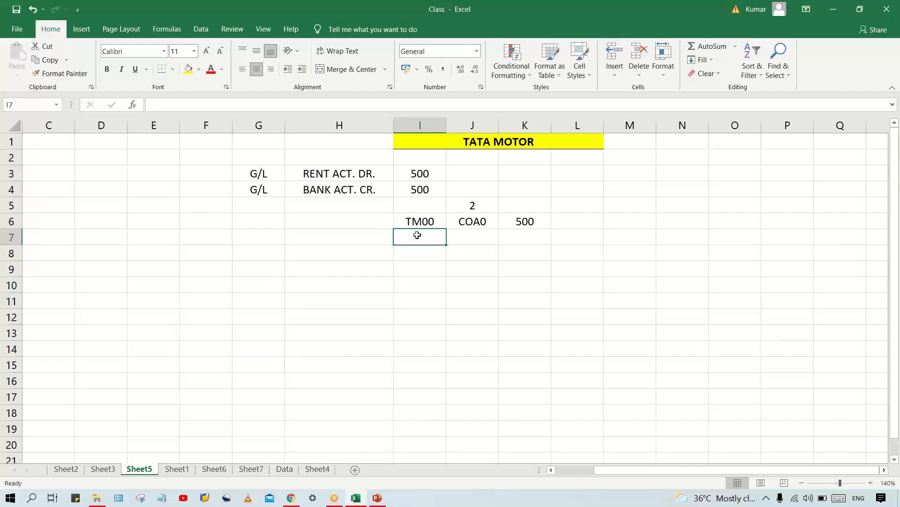
left_click(428, 220)
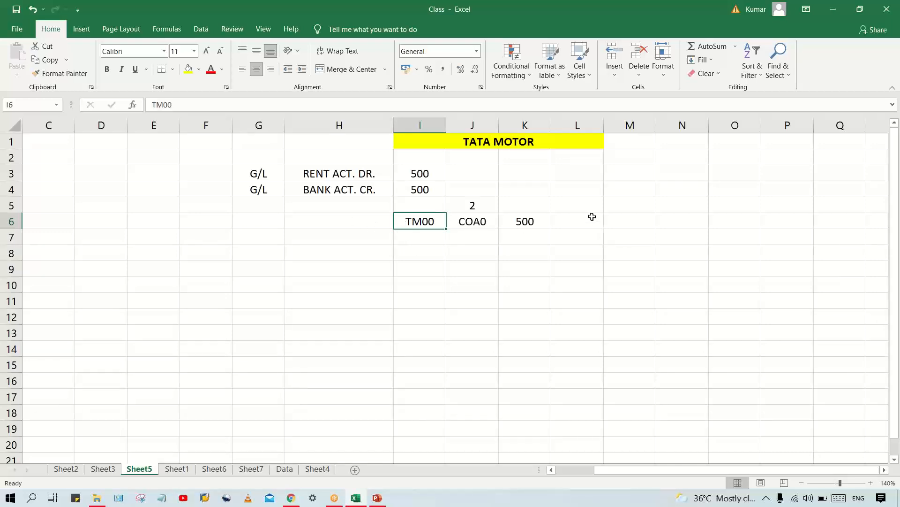
Enter TM00 in cell L4 with the amount 500 beside it in M4
left_click(591, 185)
type("T")
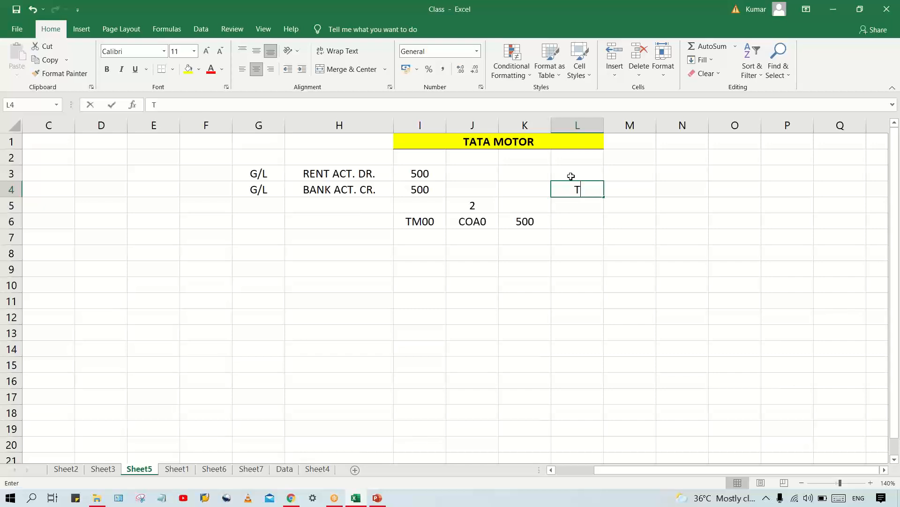
type("M00")
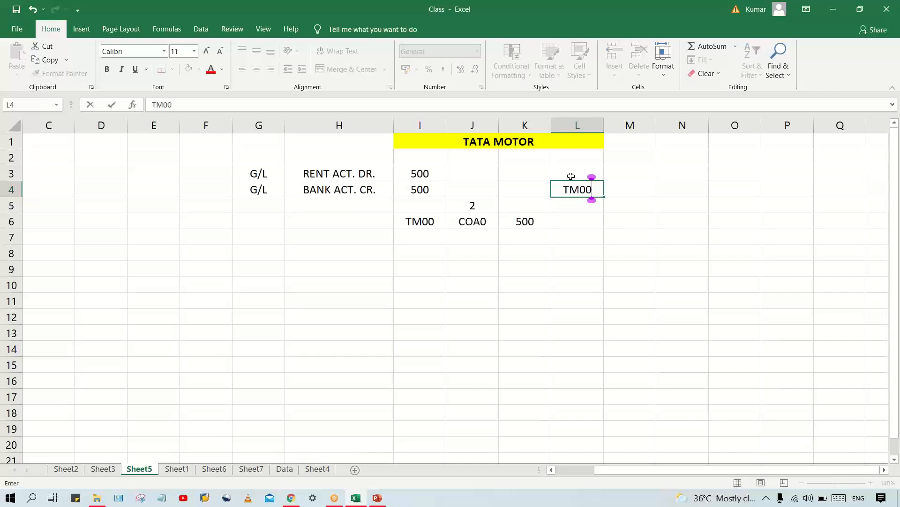
key("Tab")
type("500")
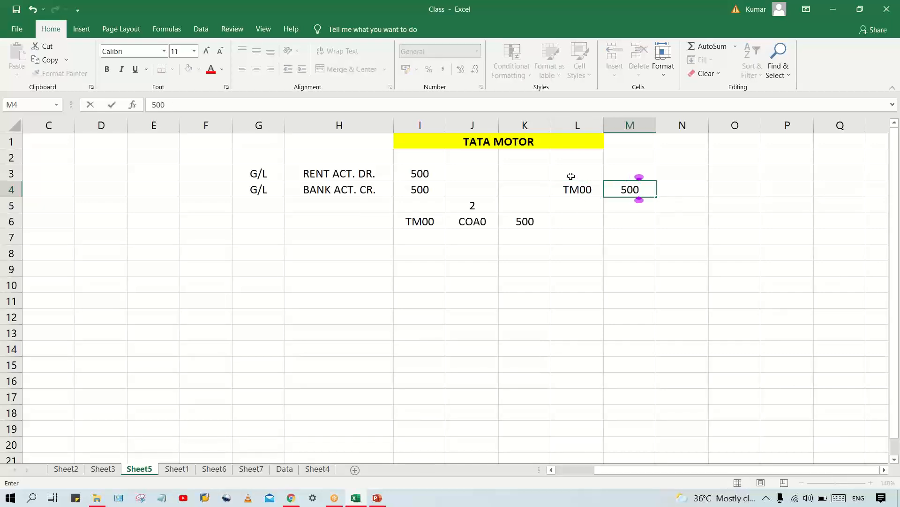
key("Return")
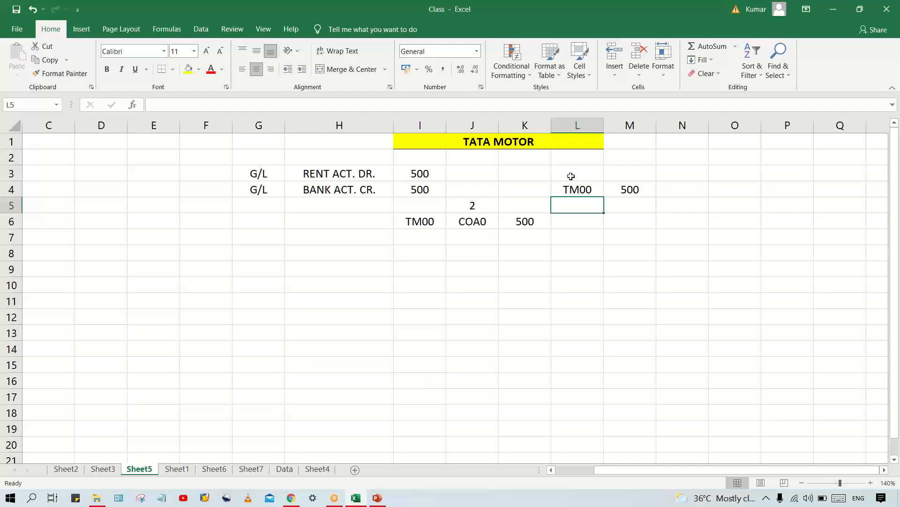
Add TS00 with 600 in row 5 and TC00 with 450 in row 6, using columns L and M
type("TS00")
key("Tab")
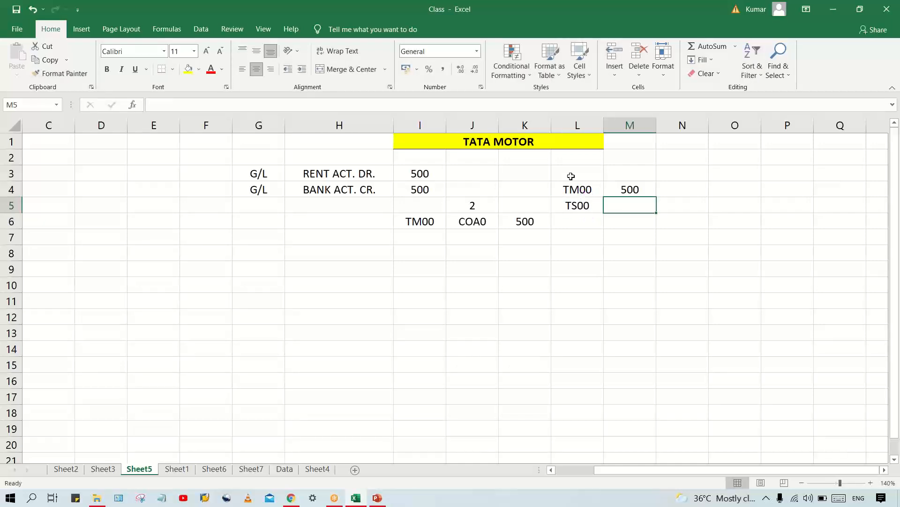
type("600")
key("Return")
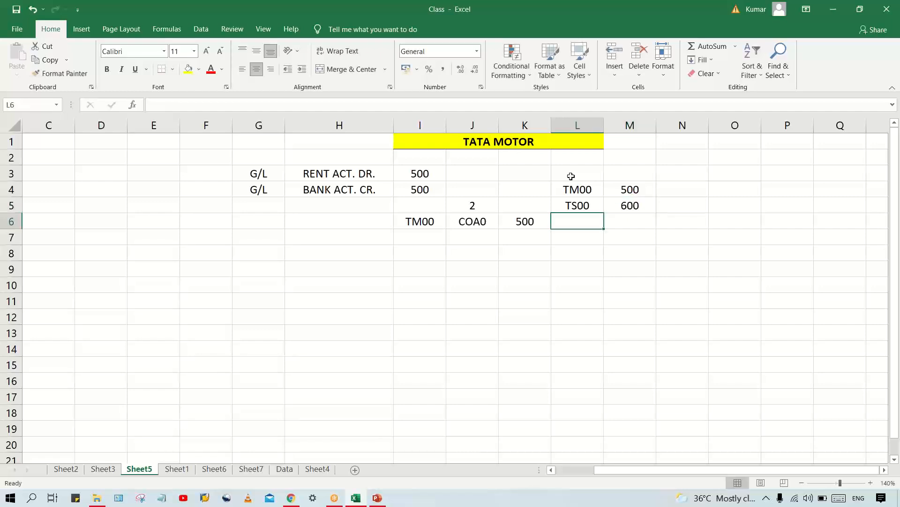
type("TC")
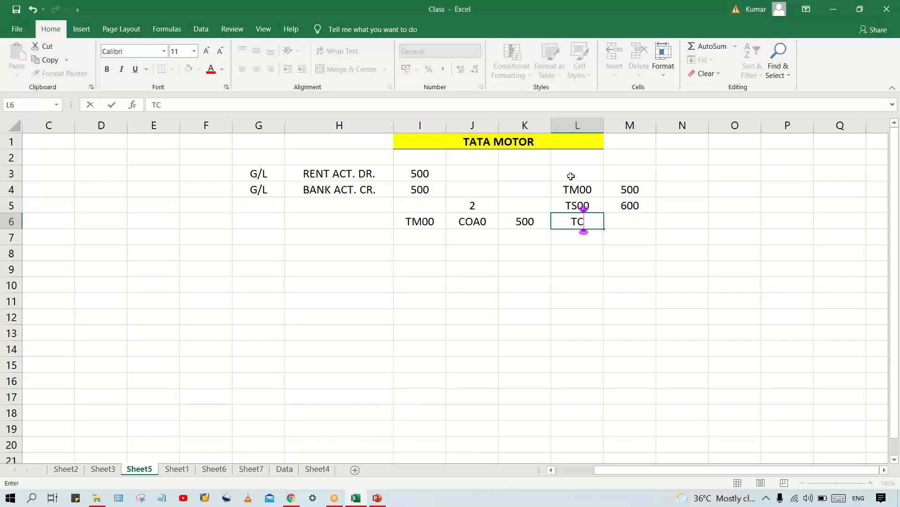
type("00")
key("Tab")
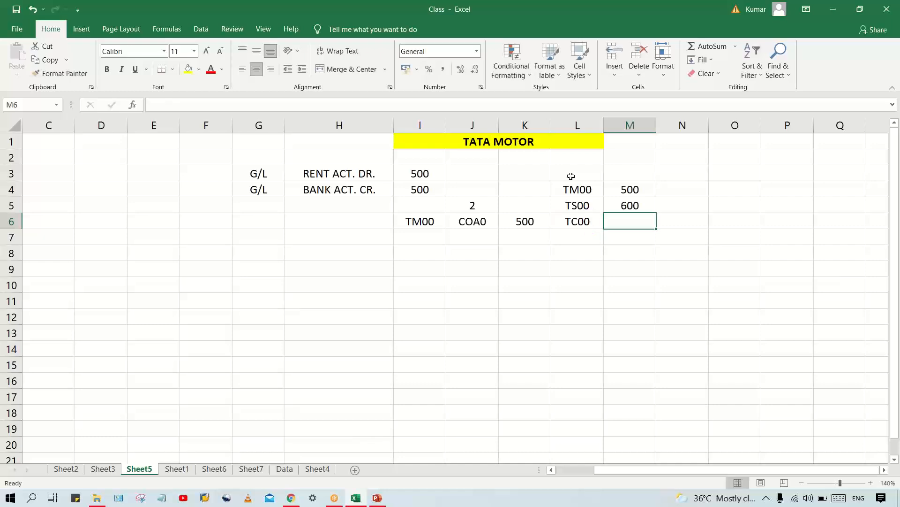
type("4500")
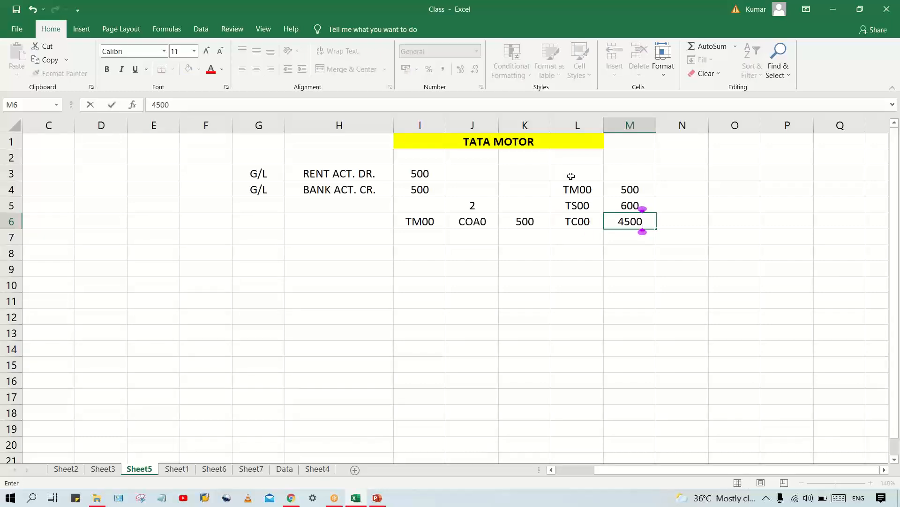
key("BackSpace")
key("Return")
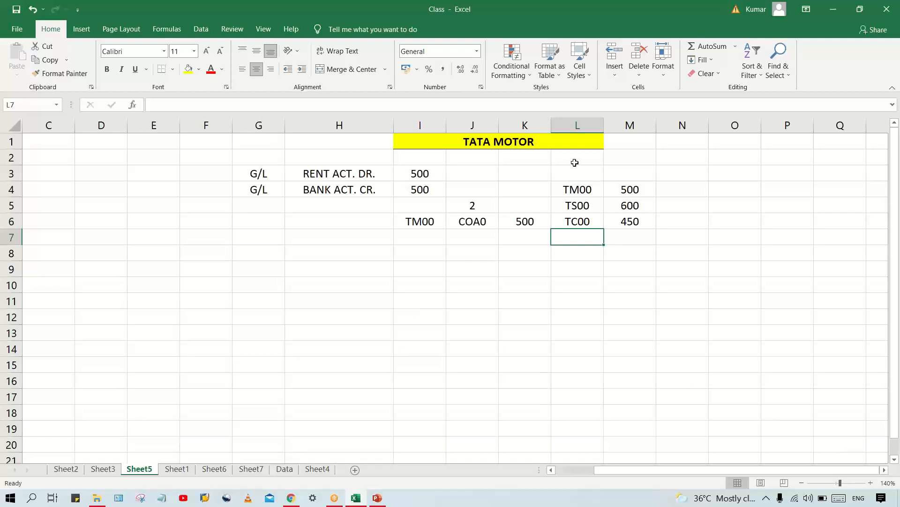
Clear the codes and amounts in L4:M6 and the number in cell J5
left_click_drag(591, 186, 636, 222)
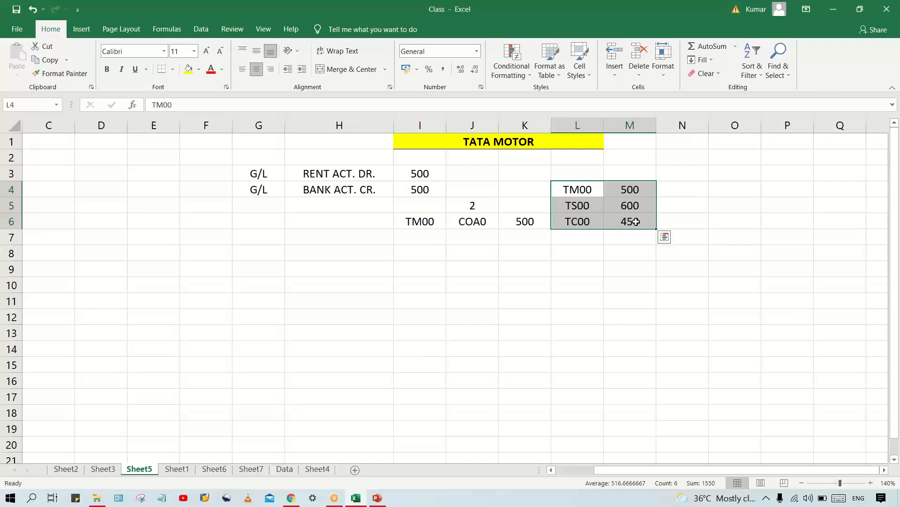
key("Delete")
left_click(526, 225)
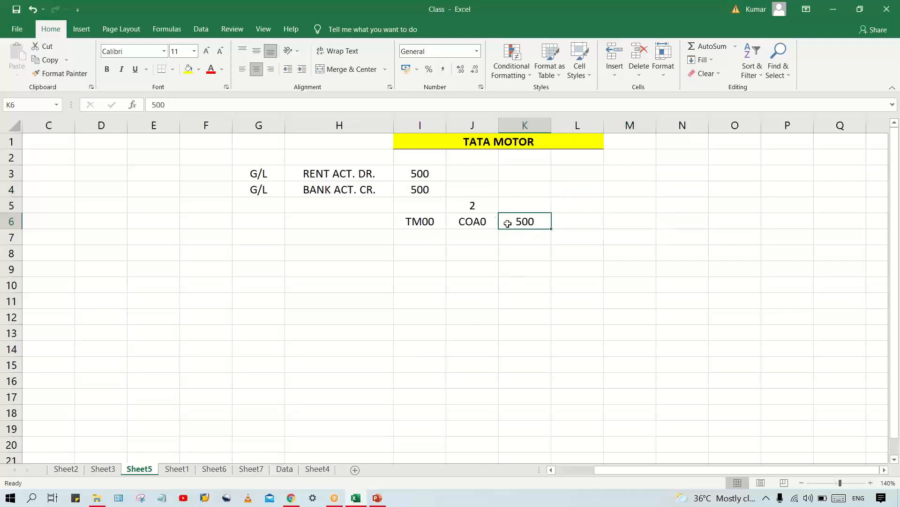
left_click(471, 209)
key("Delete")
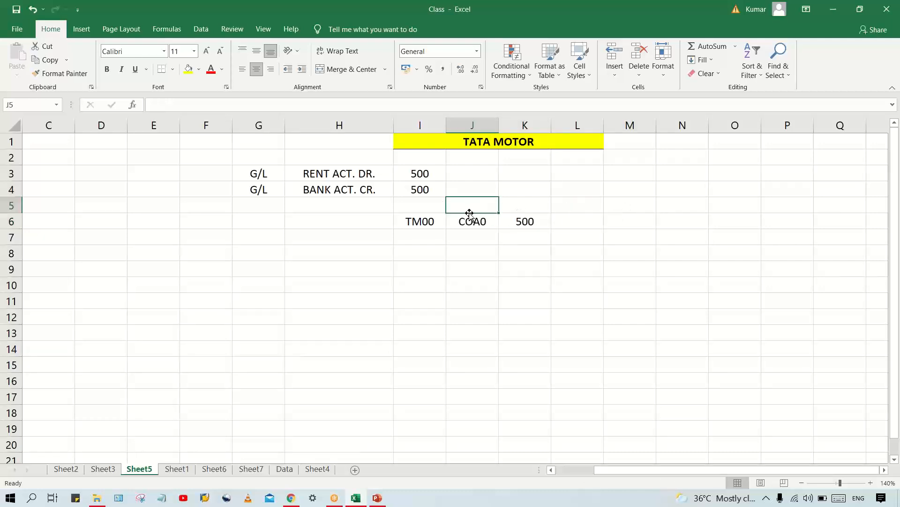
left_click(471, 219)
left_click(524, 222)
left_click(483, 220)
left_click(411, 222)
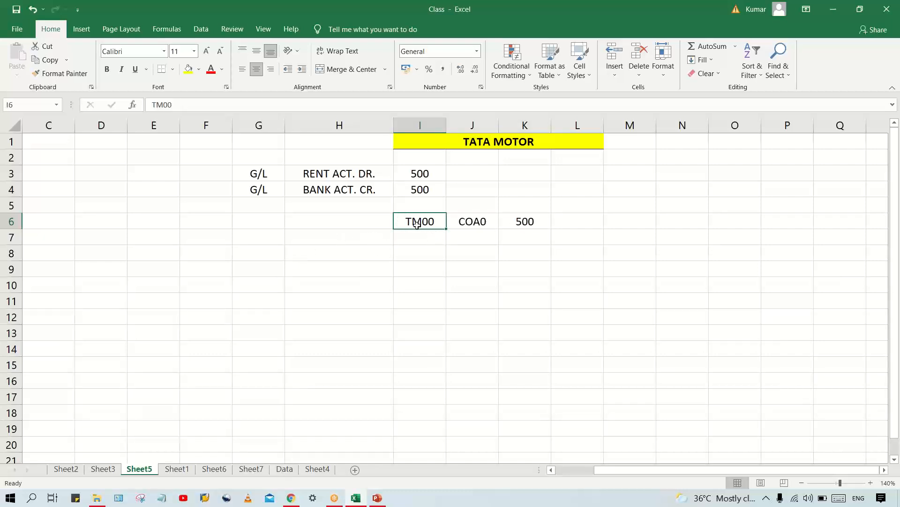
left_click(516, 222)
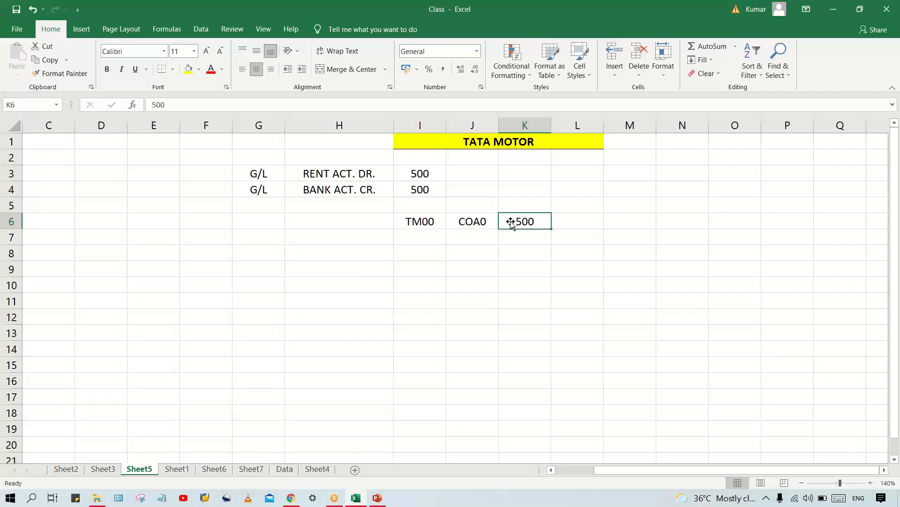
left_click(426, 237)
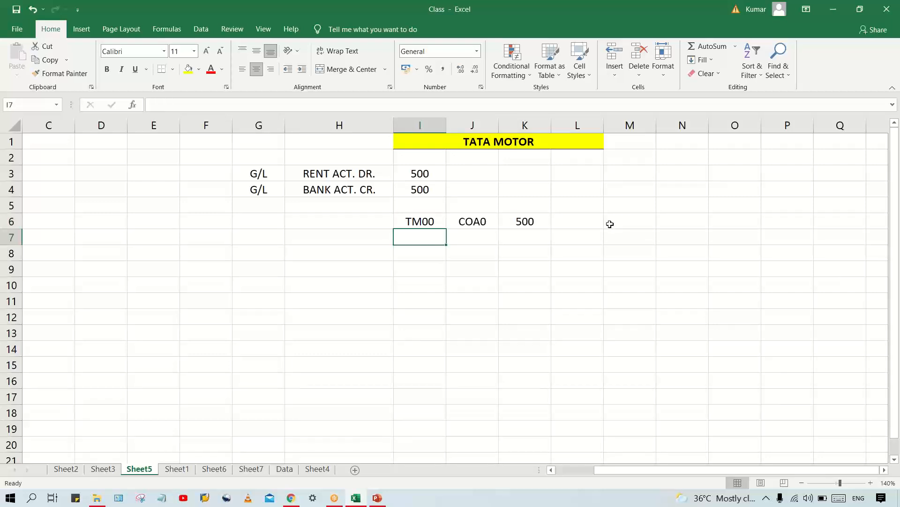
Add company code TS00 in I7 with 550 in K7, and copy chart of accounts COA0 down into J7
type("TS00")
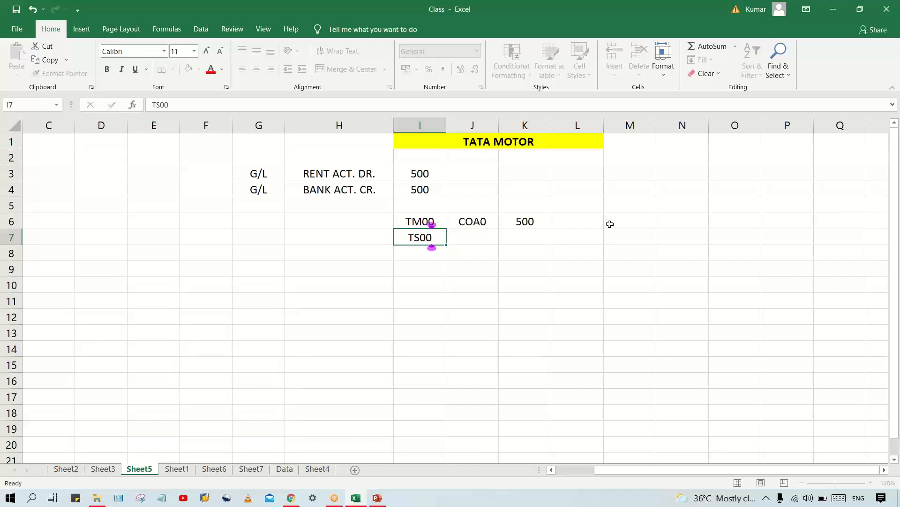
key("Tab")
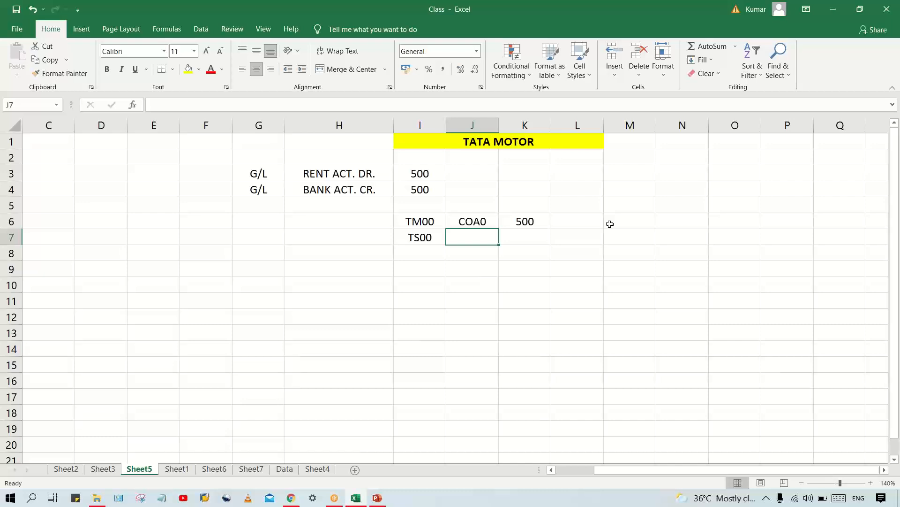
key("Tab")
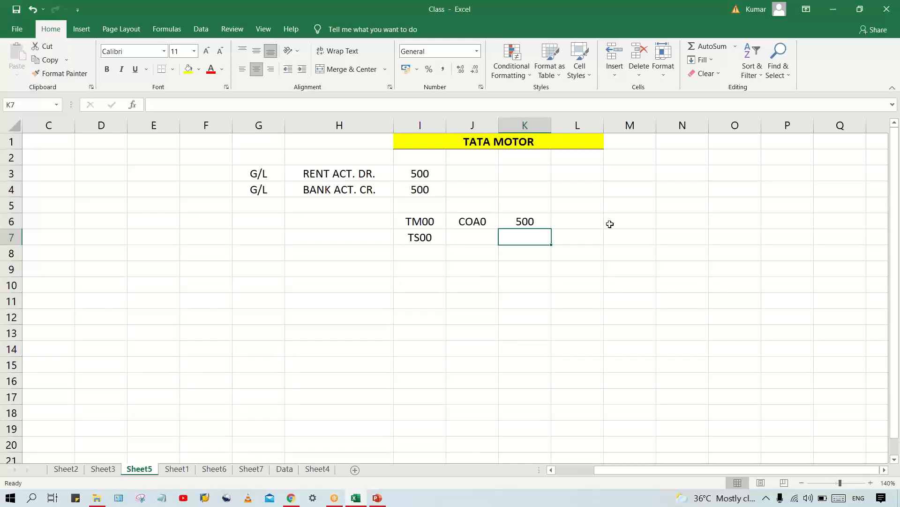
type("550")
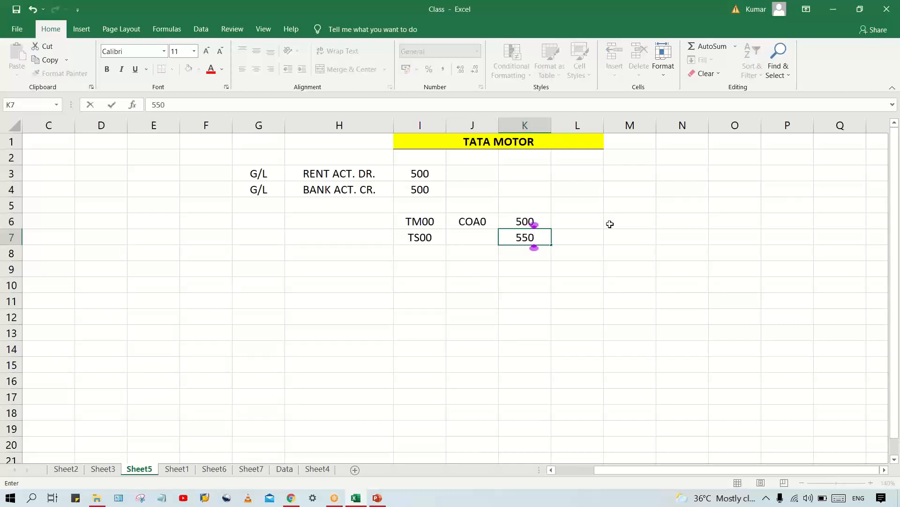
key("Return")
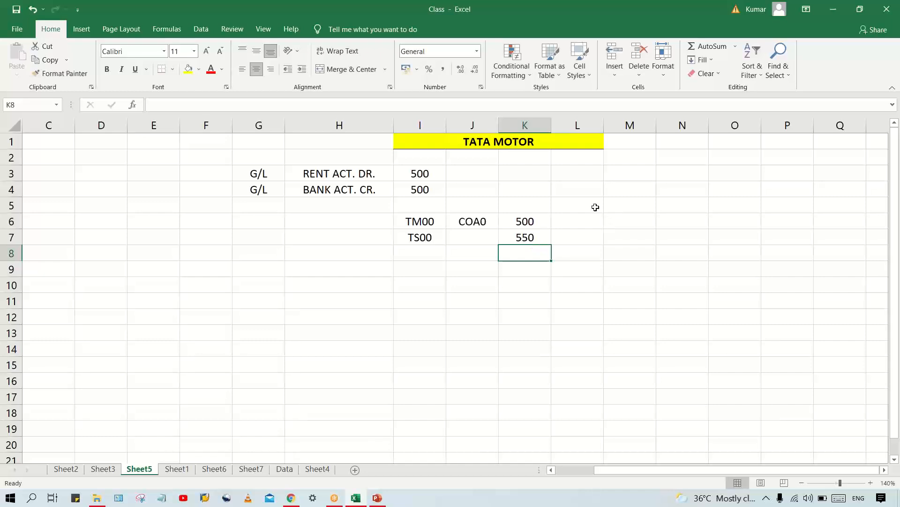
left_click(482, 239)
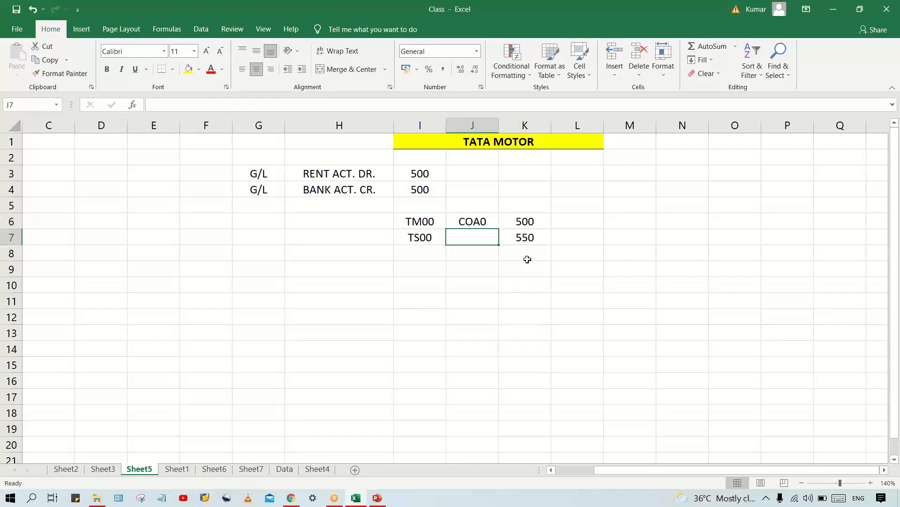
key("ctrl+d")
Compare the company codes, chart of accounts codes and amounts of TM00 and TS00 in rows 6 and 7
left_click(416, 242)
left_click(522, 221)
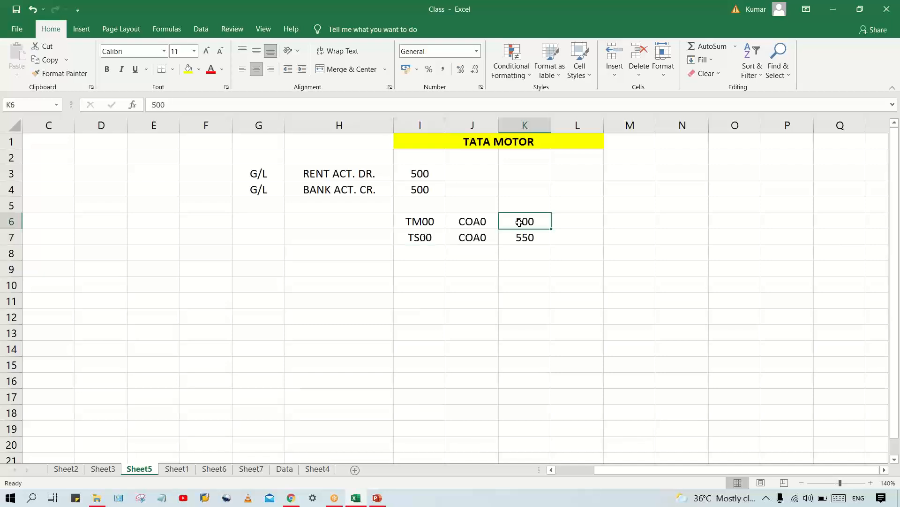
left_click(486, 241)
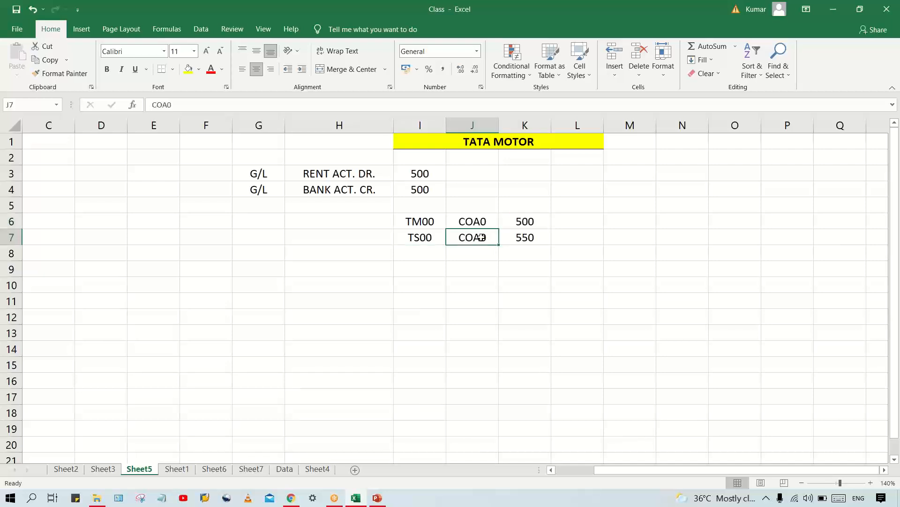
left_click(416, 238)
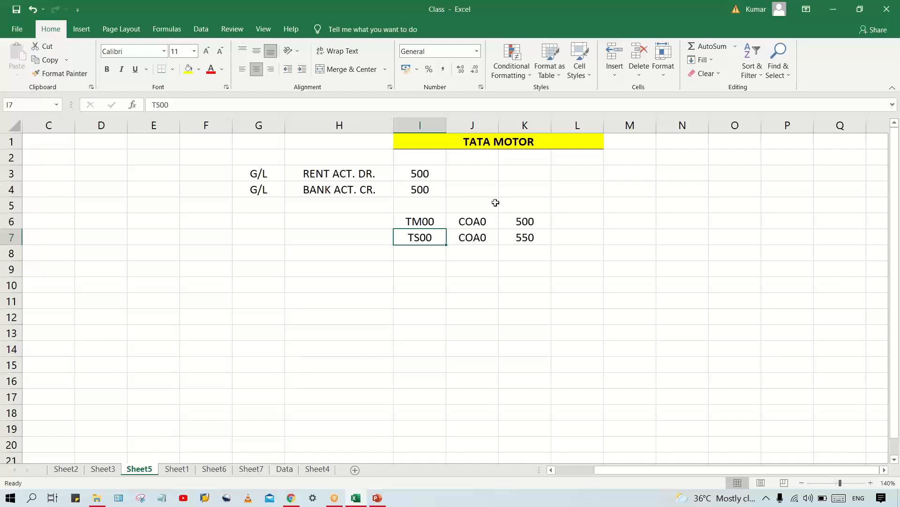
left_click(534, 217)
left_click(432, 240)
left_click(414, 219)
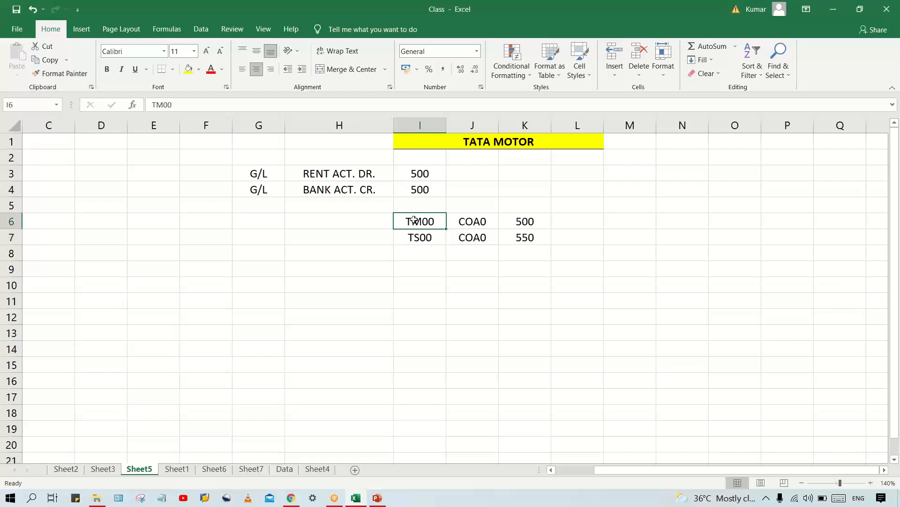
left_click(472, 224)
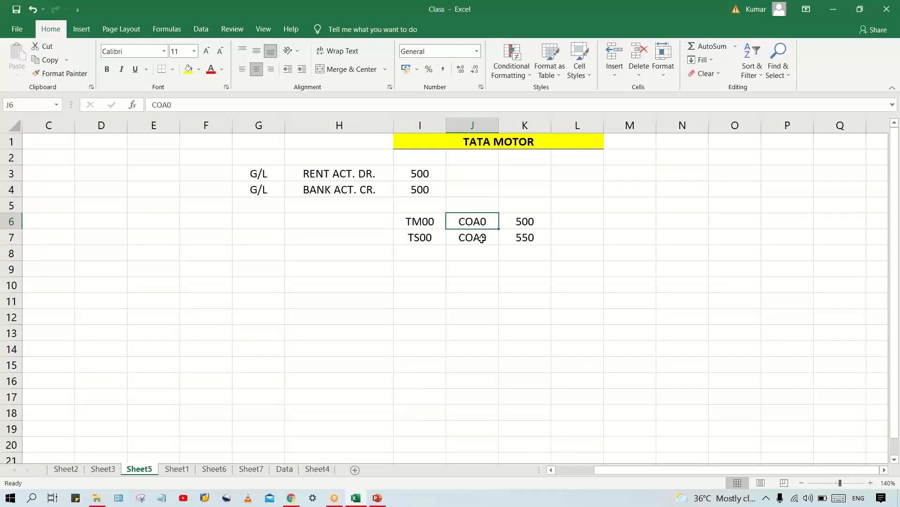
left_click(424, 219)
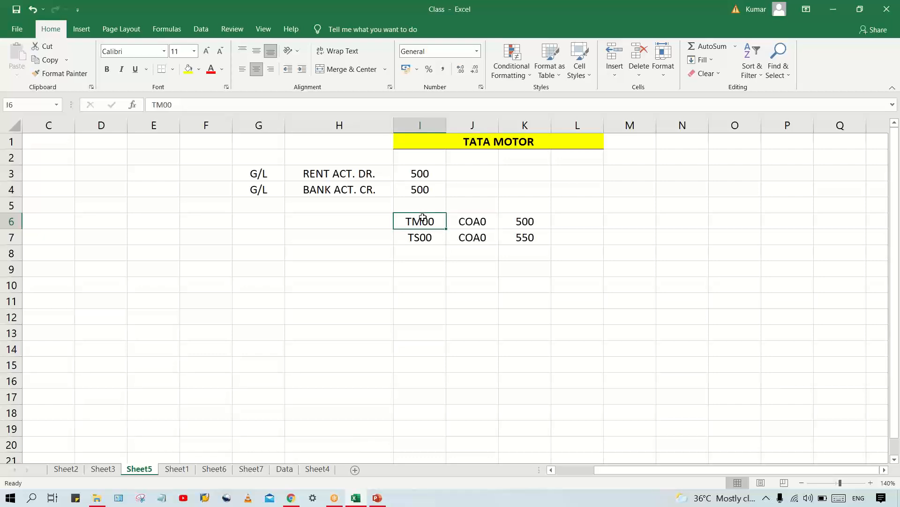
left_click(478, 240)
left_click(417, 238)
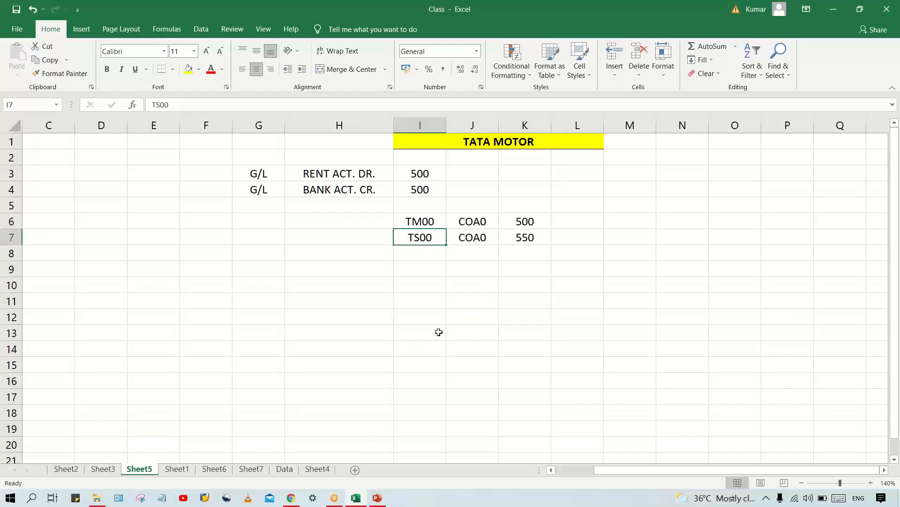
Add company code TC00 in I8 and copy chart of accounts COA0 down into J8
left_click(425, 254)
type("T")
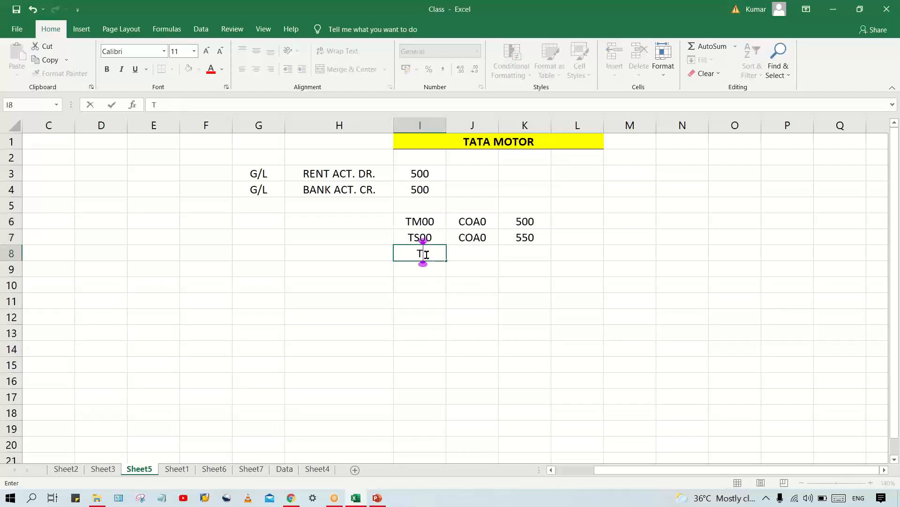
type("C00")
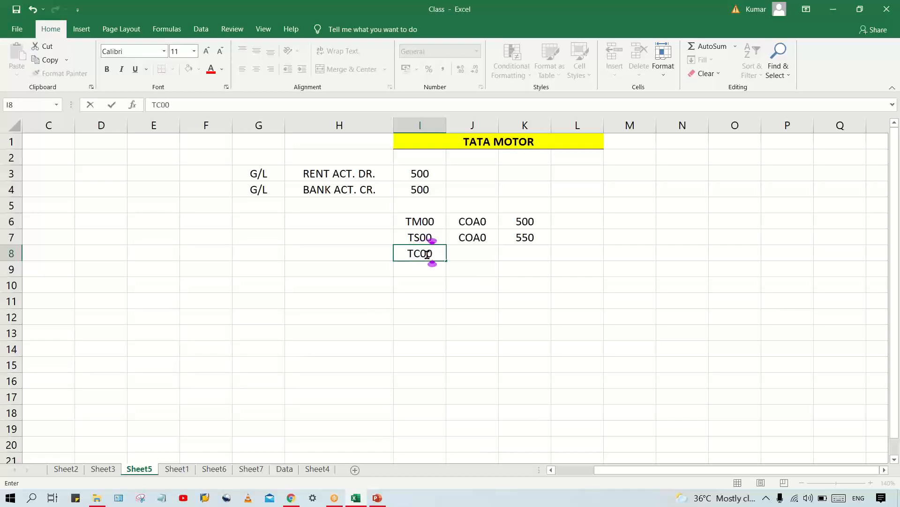
key("Return")
left_click(476, 252)
key("ctrl+d")
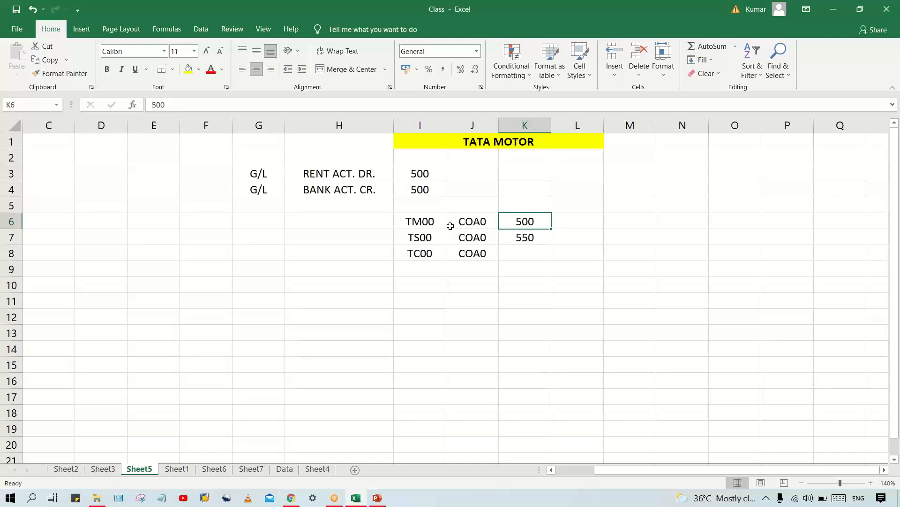
Review how the company codes in rows 6 to 8 relate to their chart of accounts and amounts
left_click(467, 221)
left_click(527, 227)
left_click(415, 239)
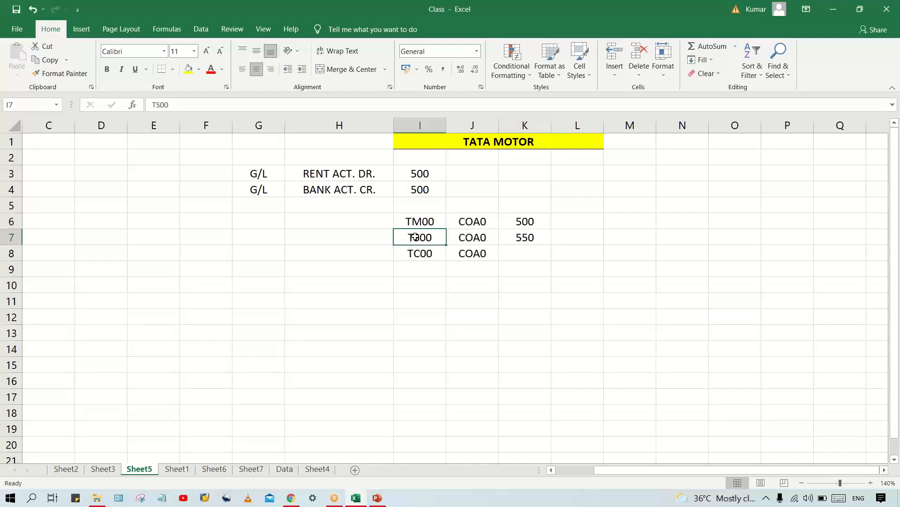
left_click(418, 256)
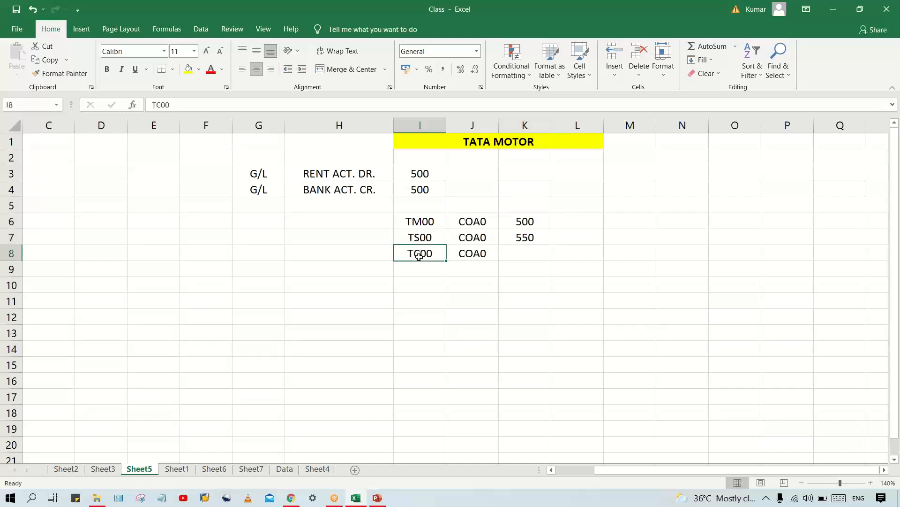
left_click(474, 236)
left_click(464, 252)
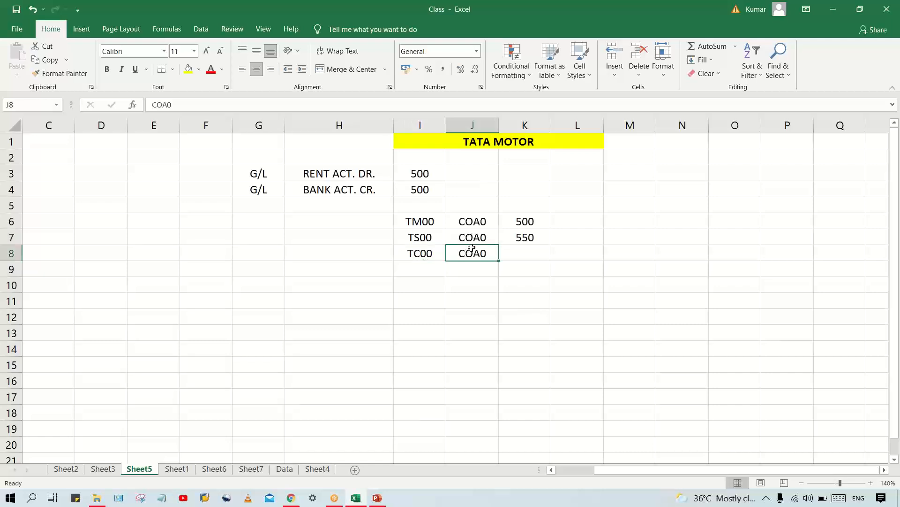
left_click(516, 238)
left_click(523, 221)
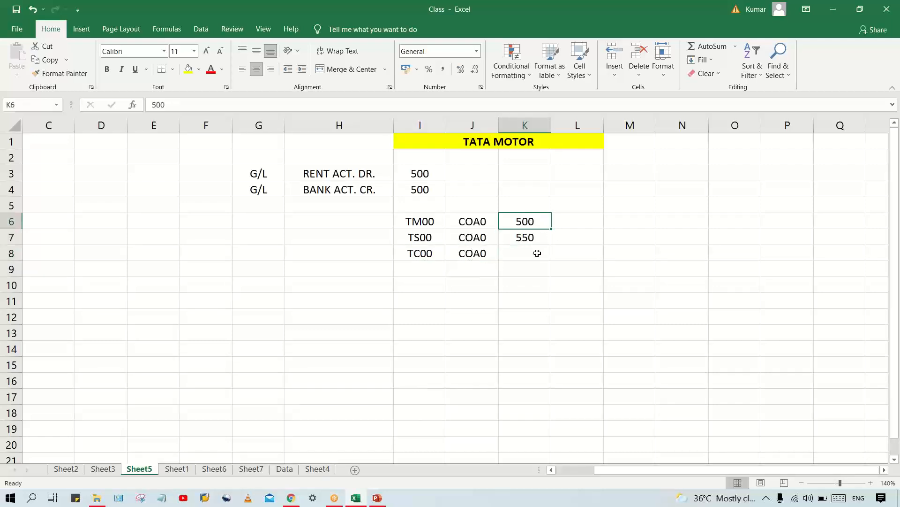
left_click_drag(458, 216, 463, 253)
left_click(520, 237)
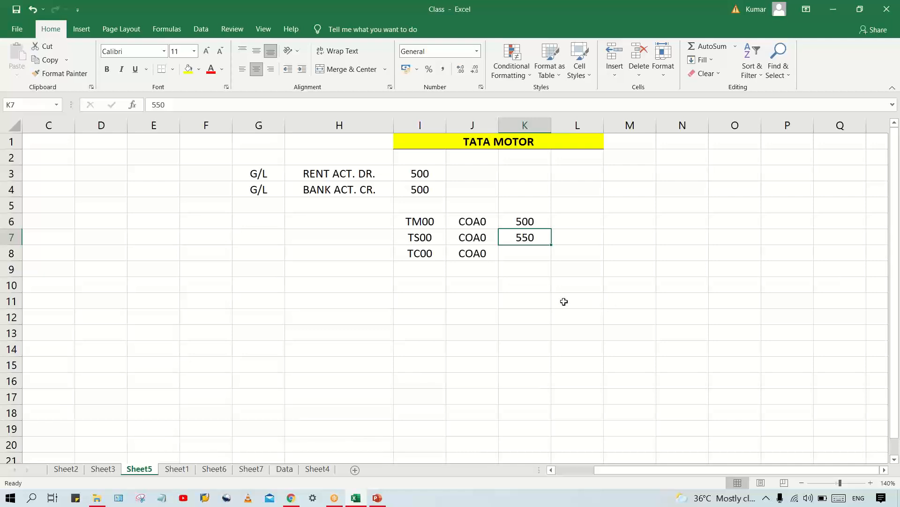
left_click(402, 220)
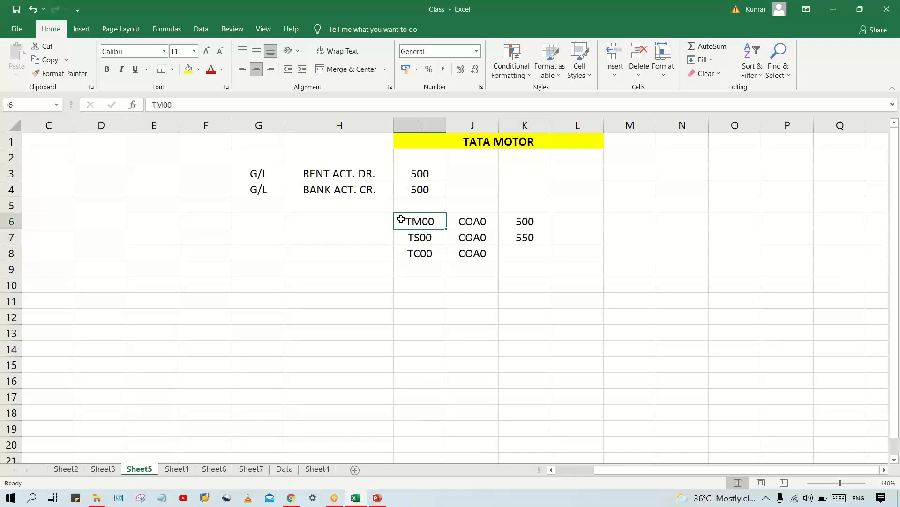
left_click(535, 238)
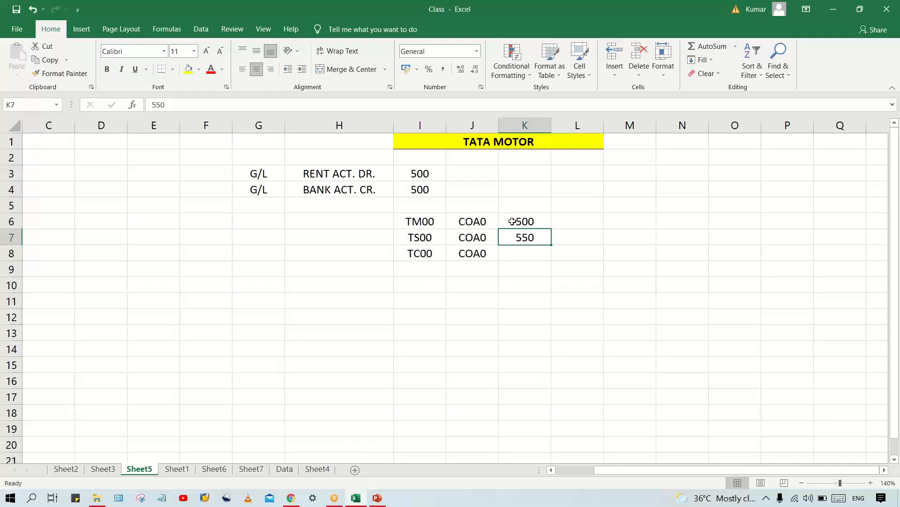
left_click_drag(427, 225, 427, 239)
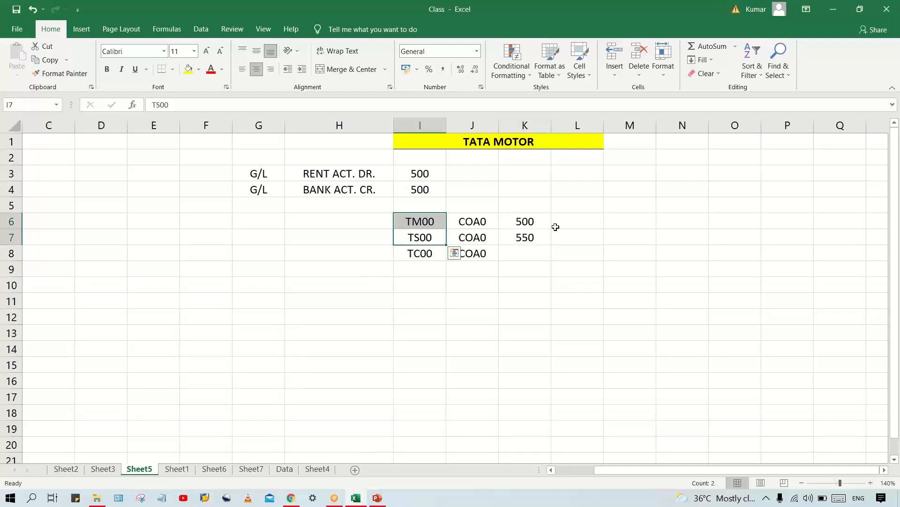
Enter RENT in L6 and fill it down to L8 for all three company codes
left_click(580, 223)
type("RENT")
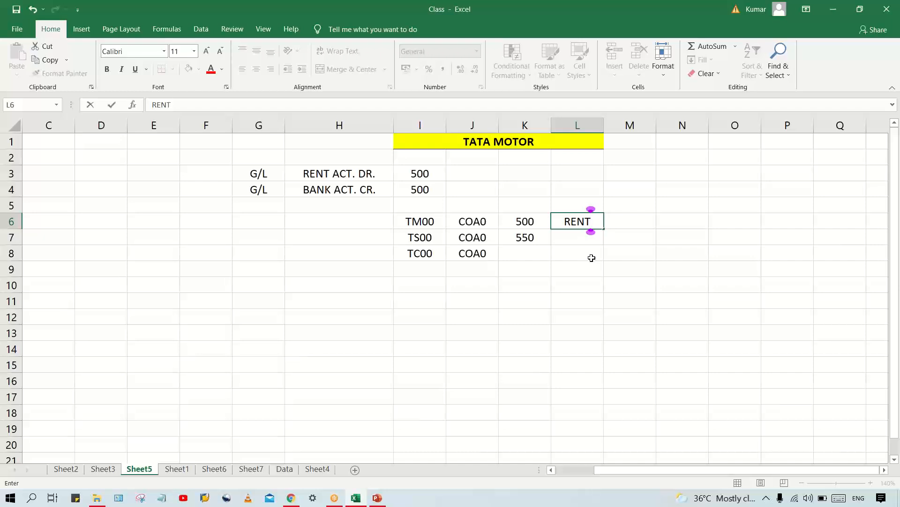
key("Return")
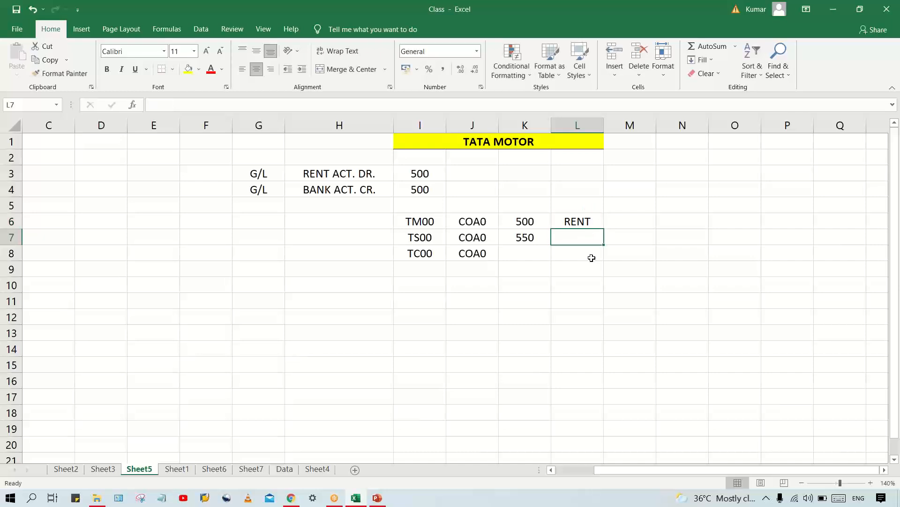
left_click(587, 221)
left_click_drag(588, 221, 585, 249)
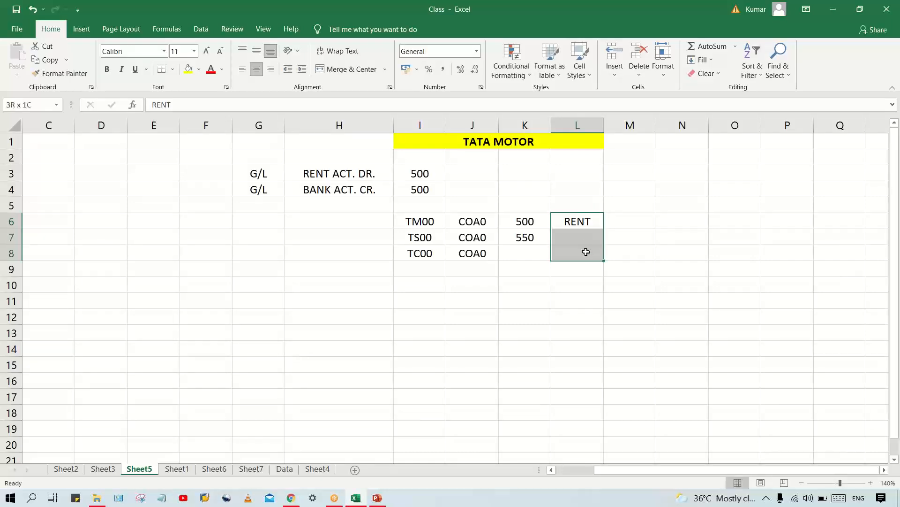
key("ctrl+d")
left_click(588, 286)
left_click(592, 240)
left_click(592, 217)
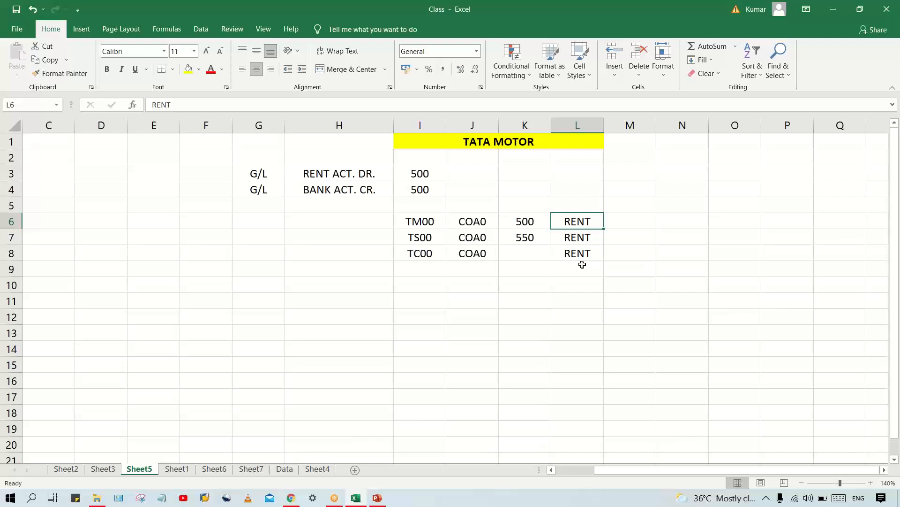
Enter the rent amounts 2000, 2500 and 1500 in M6:M8 for TM00, TS00 and TC00
left_click(417, 223)
left_click(430, 243)
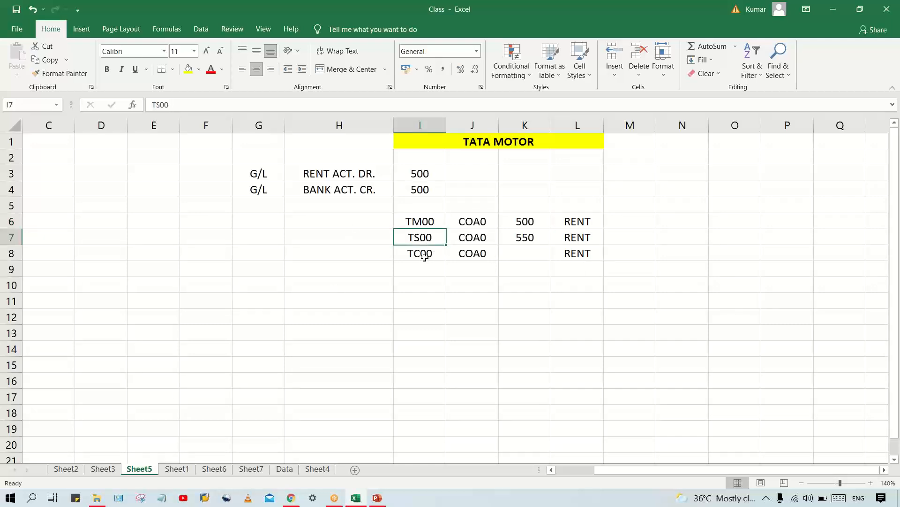
left_click(425, 256)
left_click(615, 218)
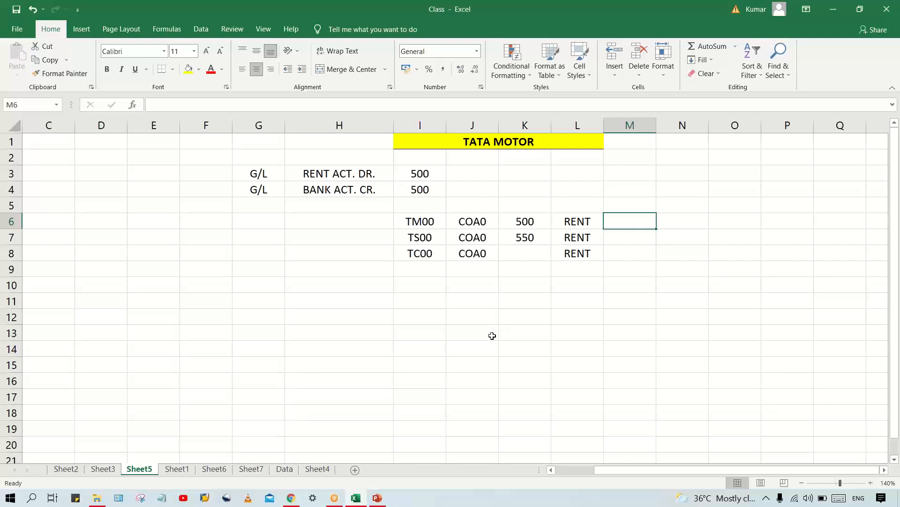
type("2000")
key("Return")
type("2500")
key("Return")
type("1500")
key("Return")
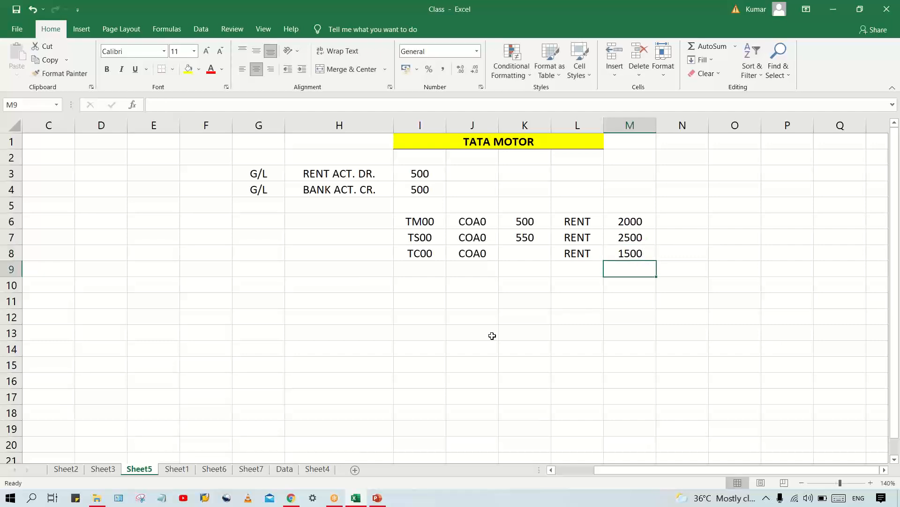
Review the RENT labels and their amounts for the three company codes in L6:M8
left_click(617, 227)
left_click(622, 238)
left_click(624, 259)
left_click(583, 224)
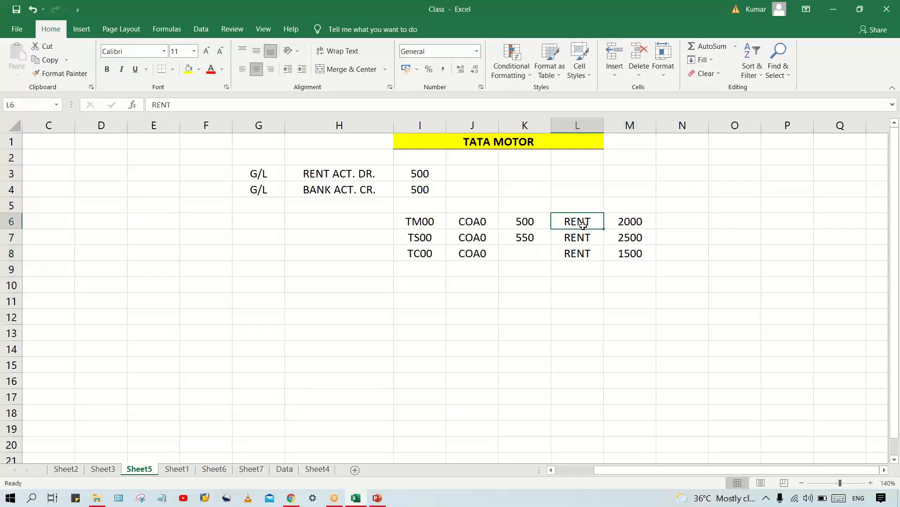
left_click(587, 241)
left_click(593, 258)
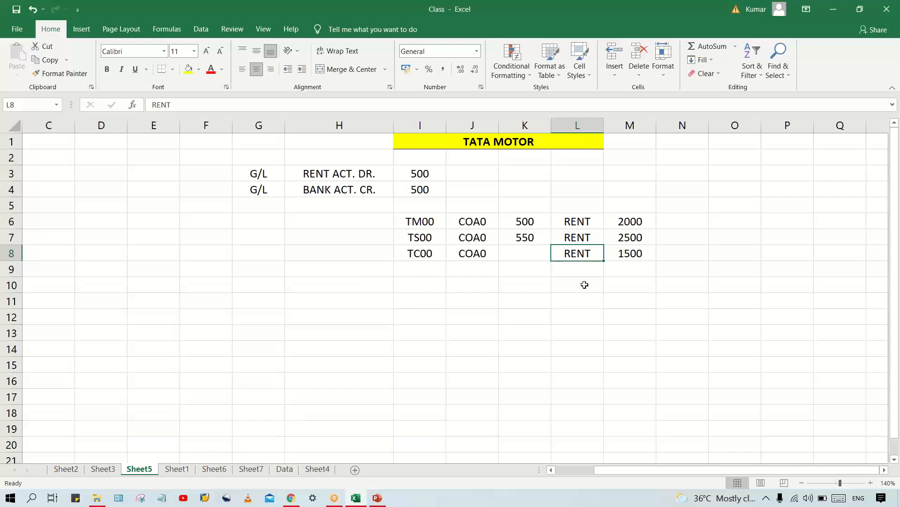
left_click(420, 299)
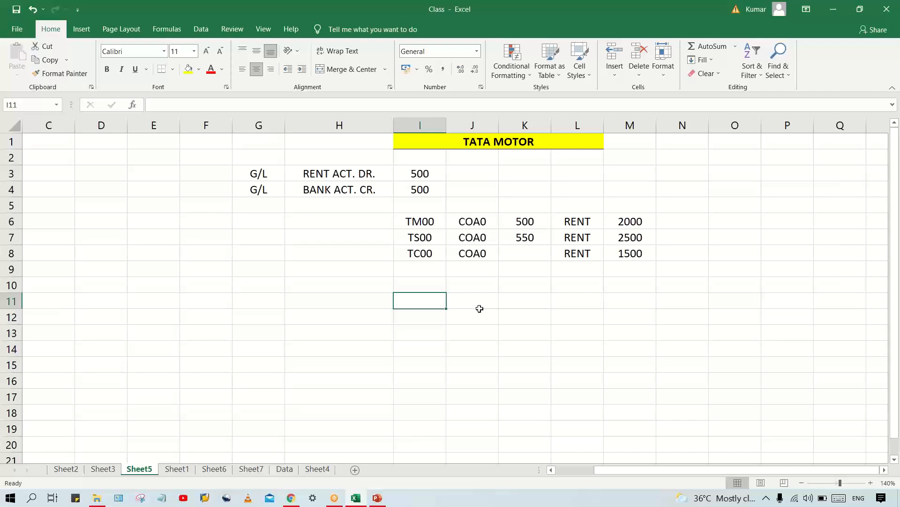
left_click(584, 270)
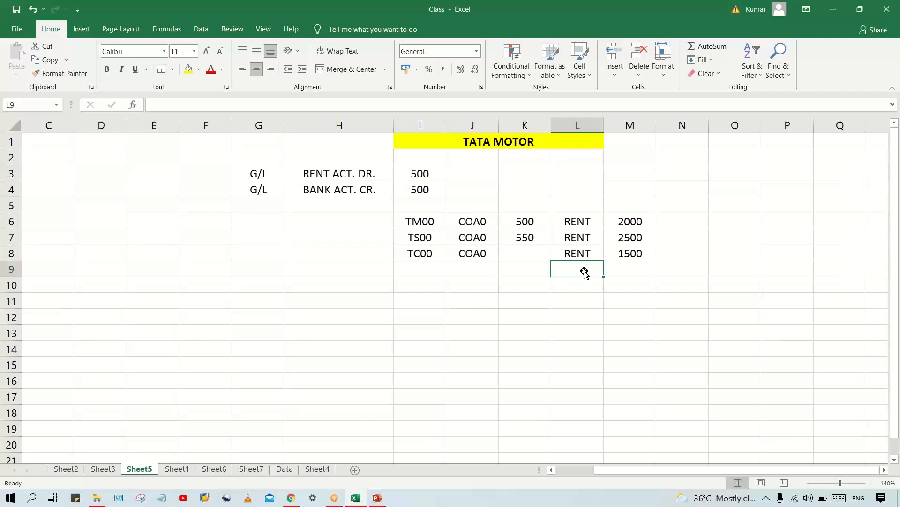
Review which rent amount in M6:M8 belongs to each of the company codes TM00, TS00 and TC00
left_click(573, 220)
left_click(440, 224)
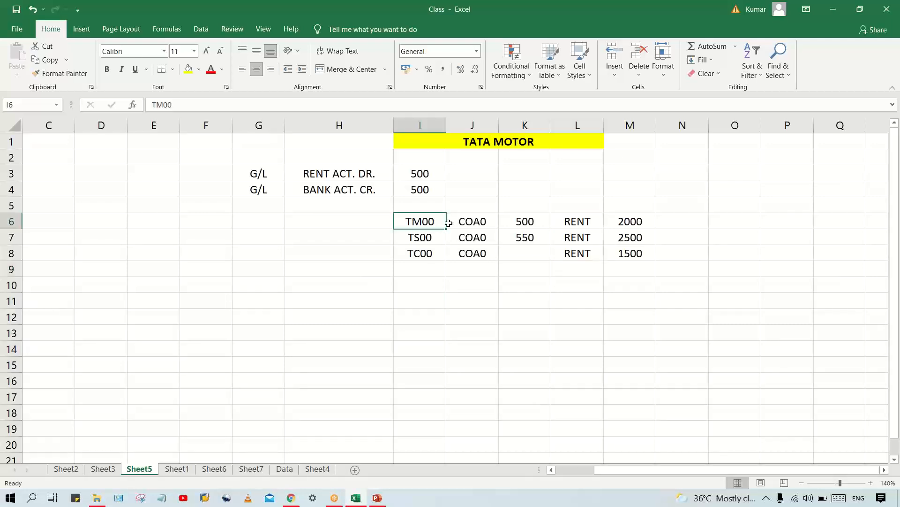
left_click(637, 219)
left_click(576, 238)
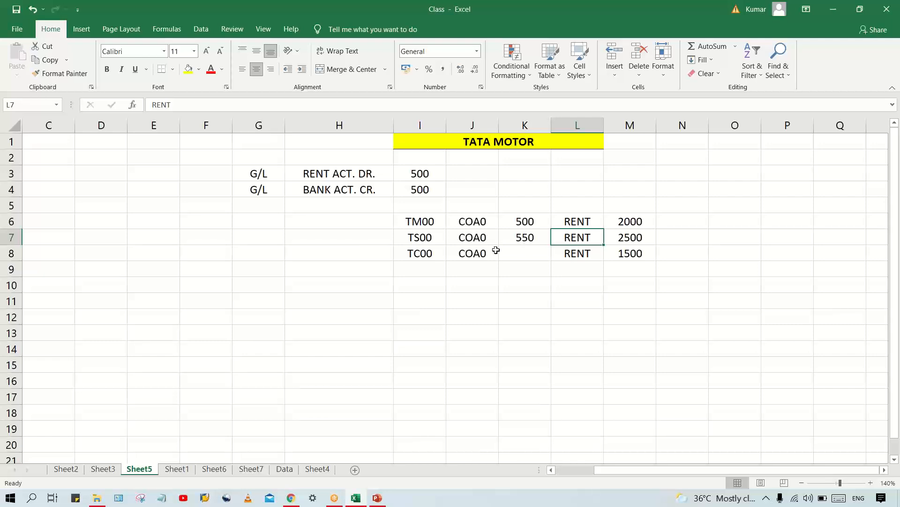
left_click(409, 236)
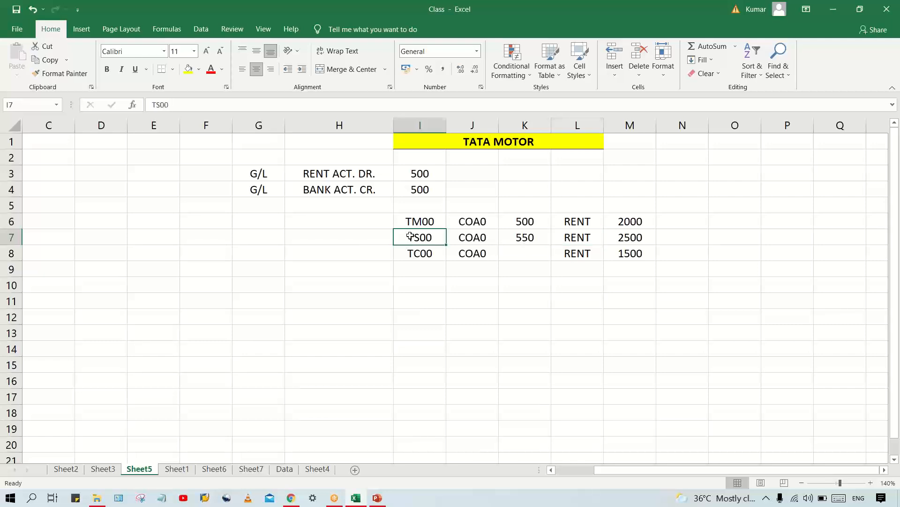
left_click(638, 236)
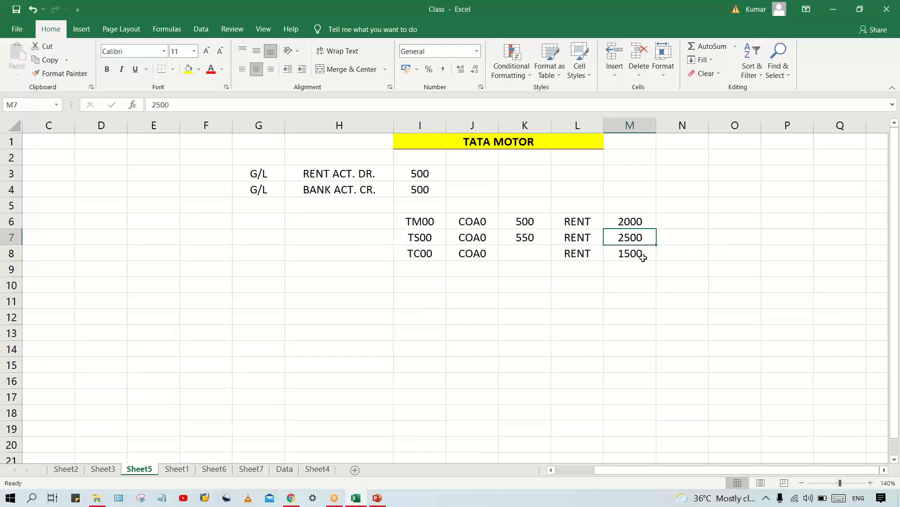
left_click(570, 253)
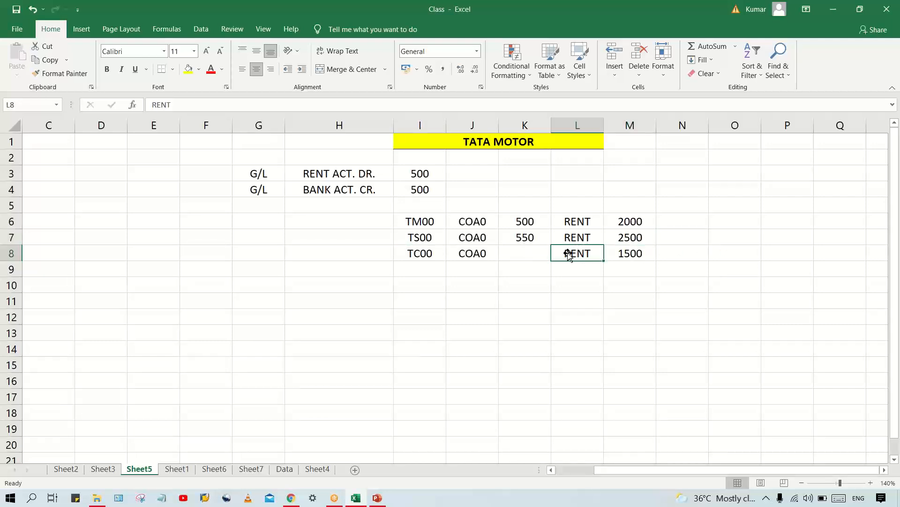
left_click(422, 252)
left_click(645, 253)
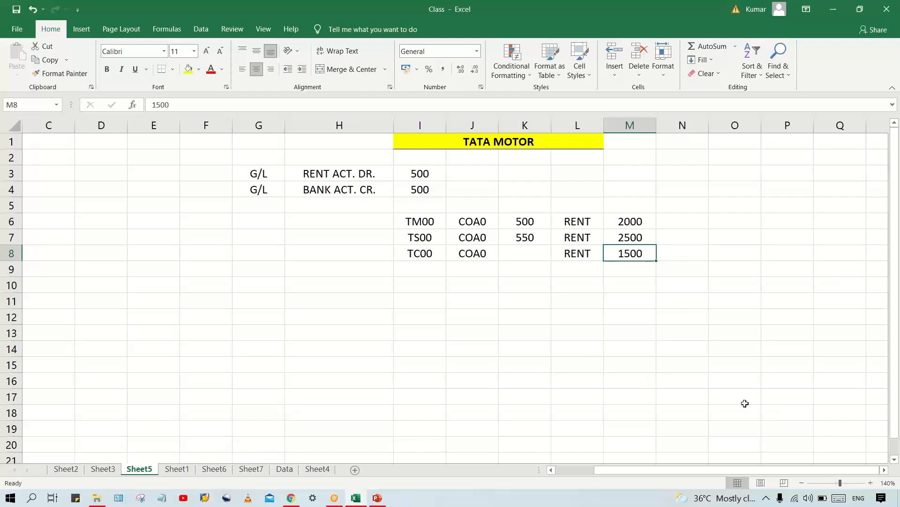
left_click(486, 360)
left_click(555, 270)
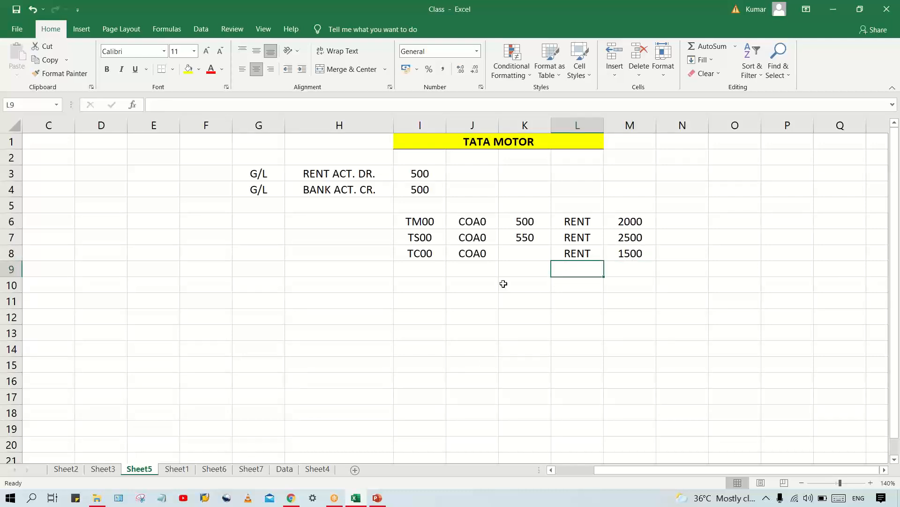
Examine the shared chart of accounts COA0 in J6:J8 against the column K entries for TM00 and TS00
left_click(476, 217)
left_click(533, 217)
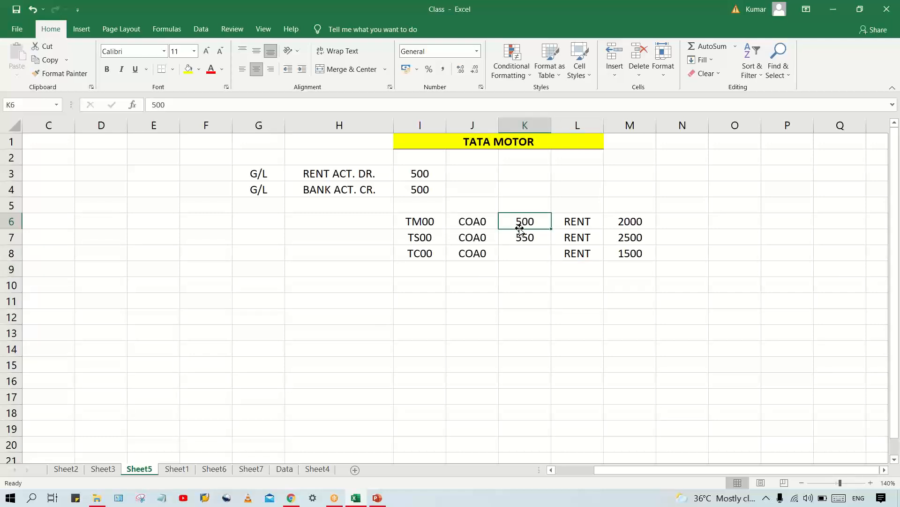
left_click(465, 222)
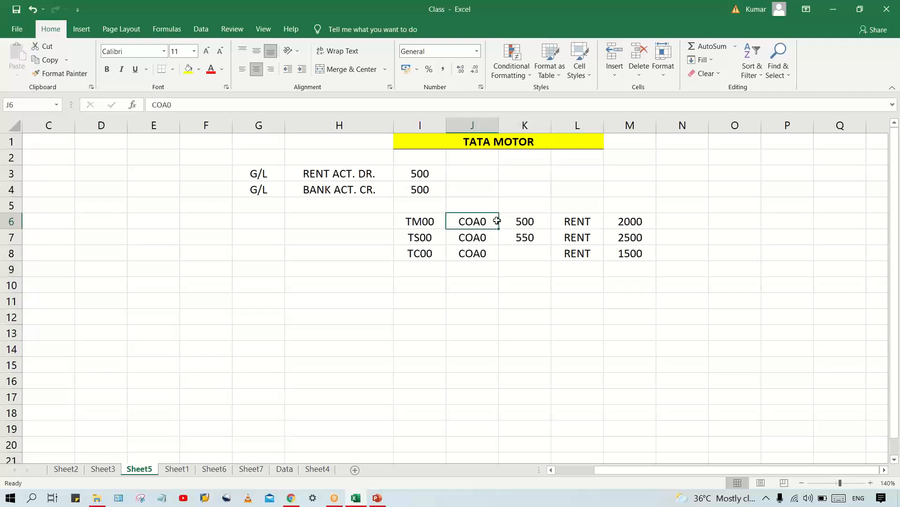
left_click(520, 222)
left_click(483, 221)
left_click(520, 219)
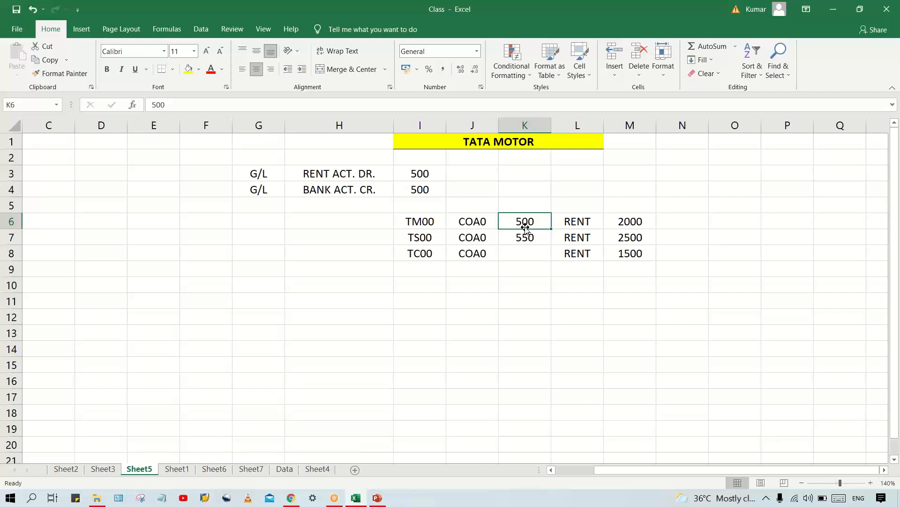
left_click(422, 238)
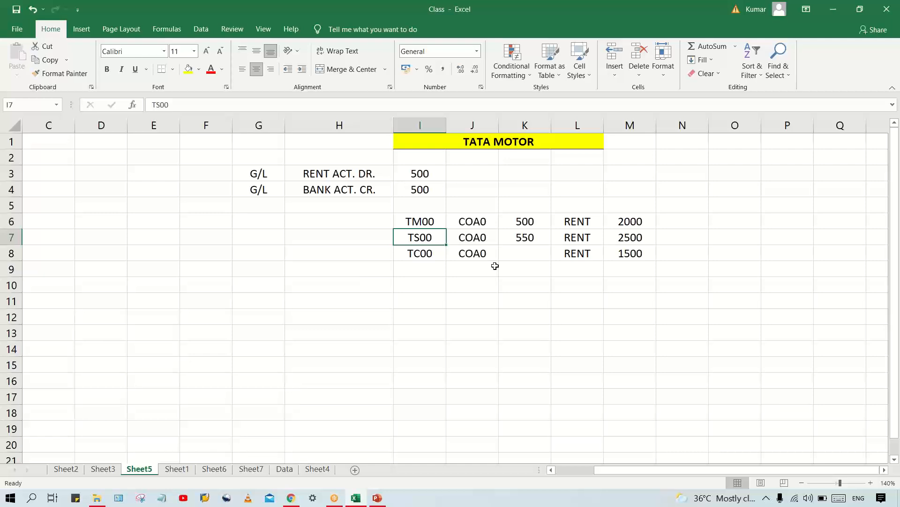
left_click(474, 237)
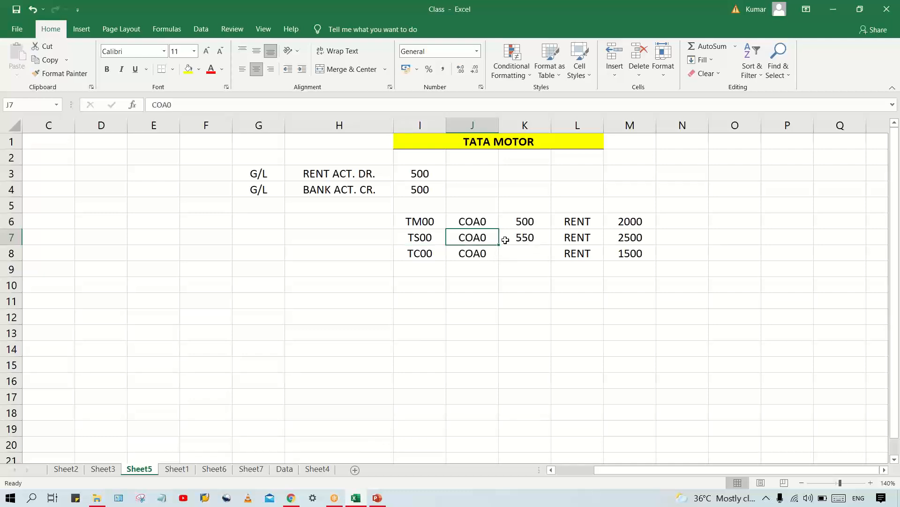
left_click_drag(483, 220, 482, 253)
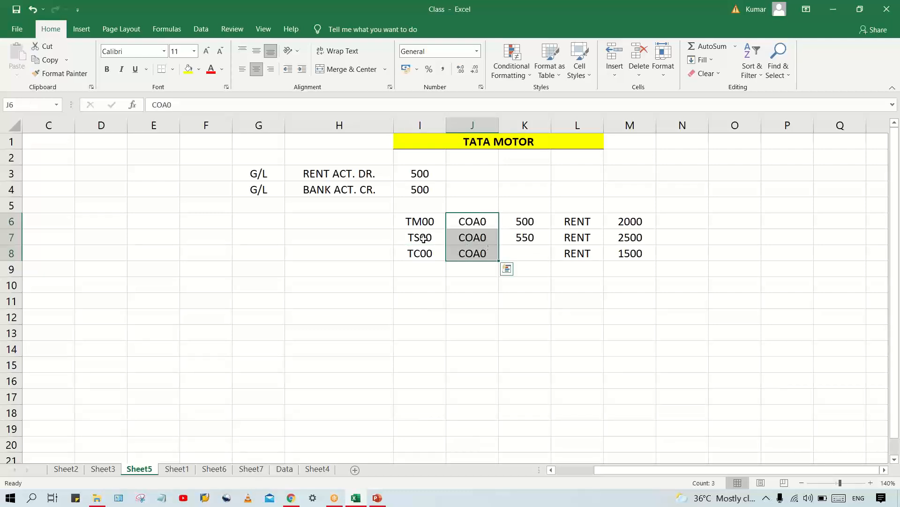
Compare each company code in I6:I8 with its own entry in K6:K8, row by row
left_click(413, 223)
left_click(519, 217)
left_click(427, 226)
left_click(538, 219)
left_click(418, 219)
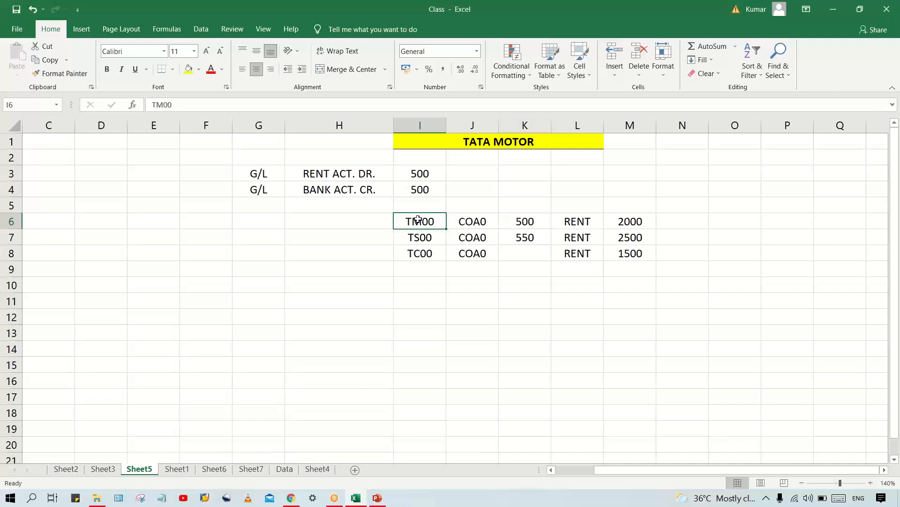
left_click(525, 219)
left_click(419, 240)
left_click(525, 234)
left_click(419, 242)
left_click(422, 255)
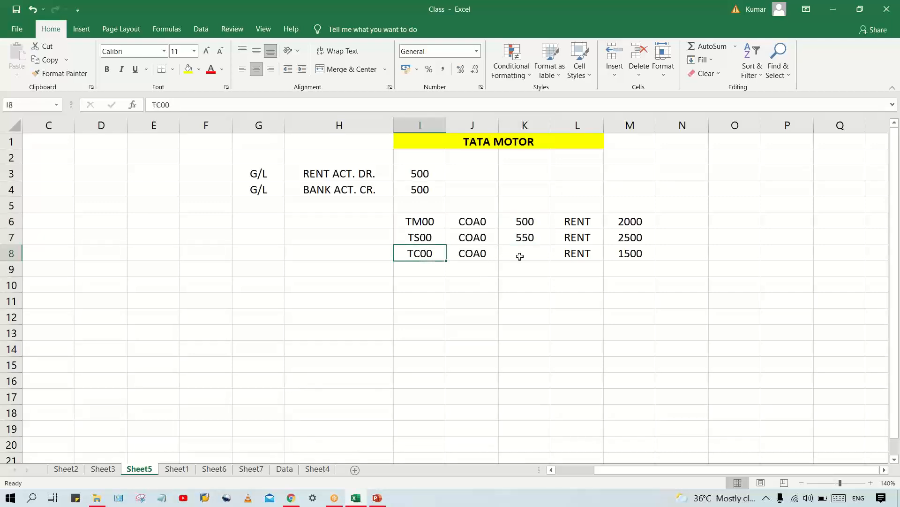
left_click(530, 257)
left_click(424, 253)
Recheck how TM00, TS00 and TC00 relate to COA0 and the column K entries
left_click(504, 221)
left_click(481, 223)
left_click(416, 220)
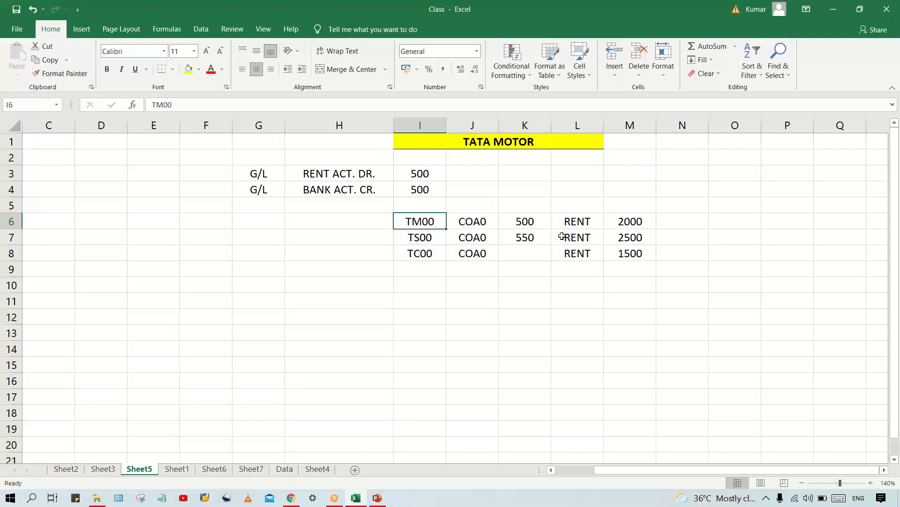
left_click(534, 222)
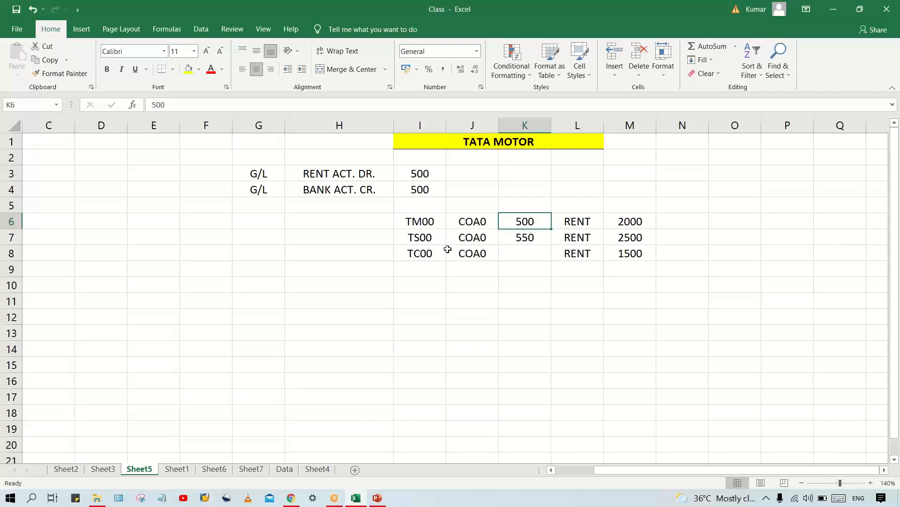
left_click(476, 224)
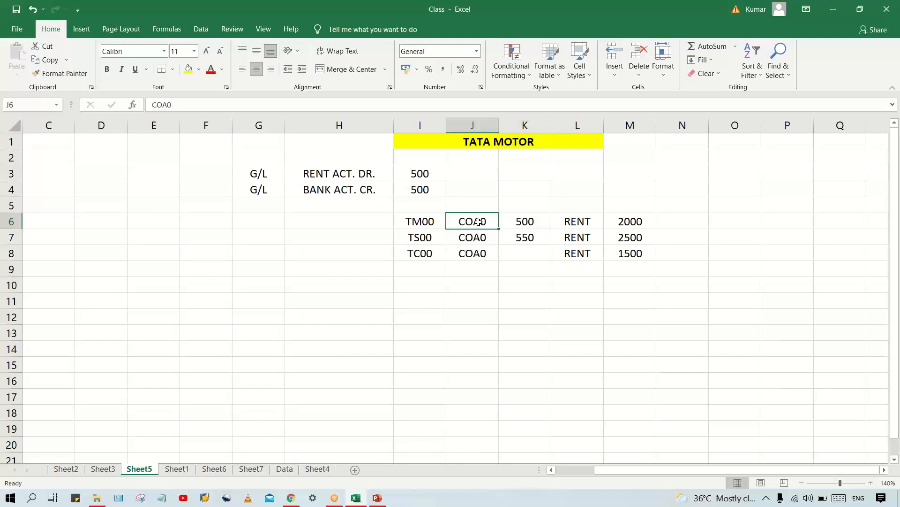
left_click(469, 240)
left_click(431, 256)
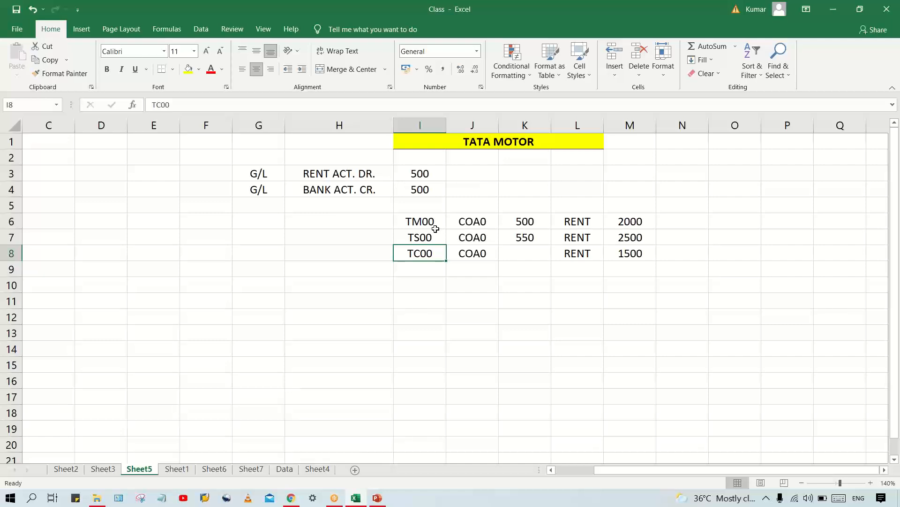
left_click(522, 236)
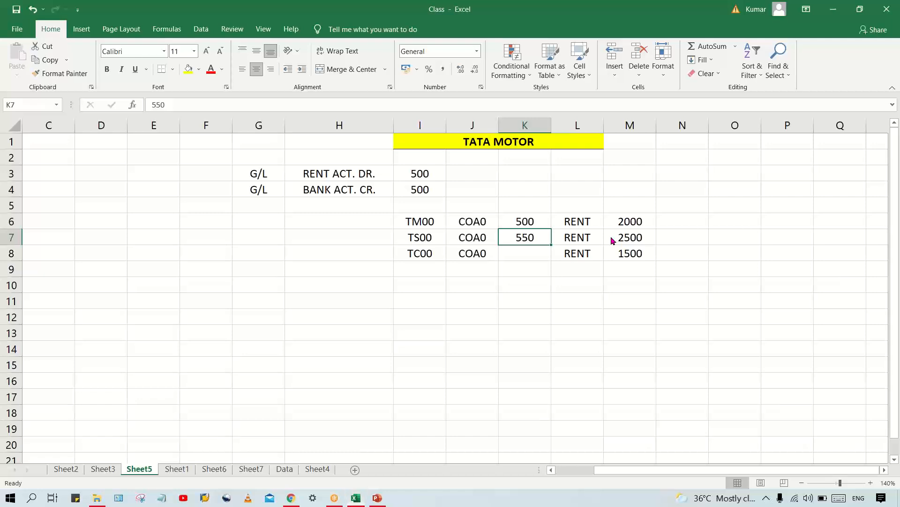
left_click(445, 308)
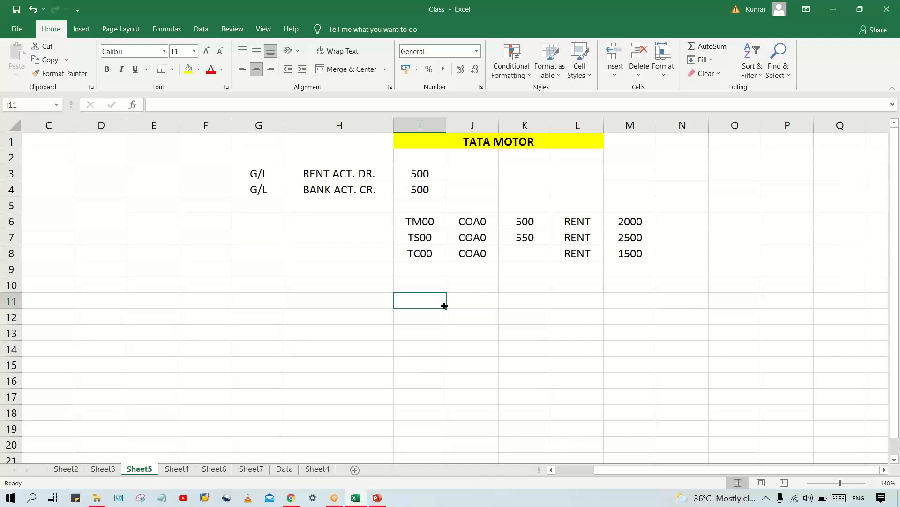
left_click(436, 274)
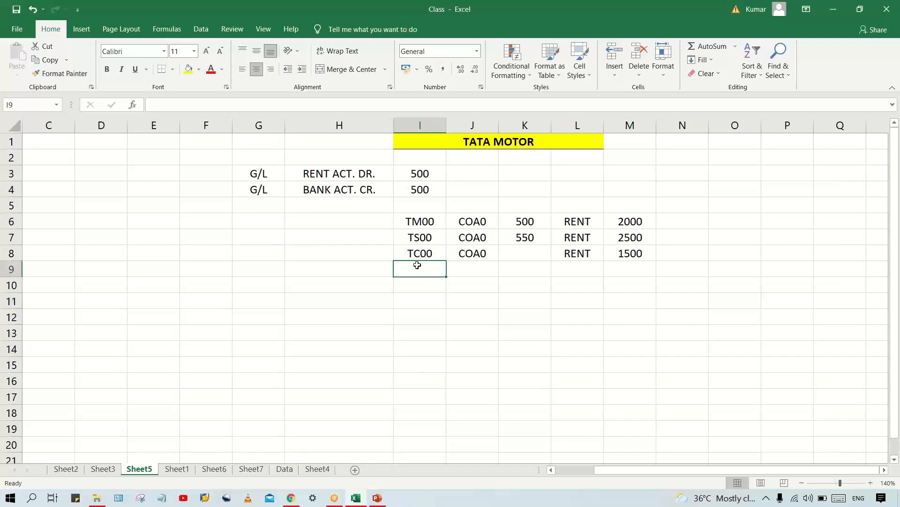
Switch to SAP Logon and open the SAP_EHP7 connection
left_click(203, 500)
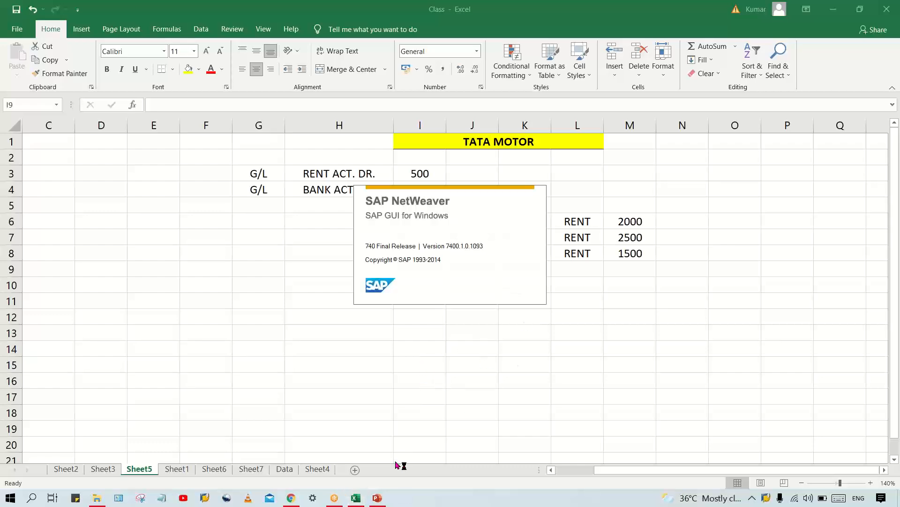
left_click(383, 500)
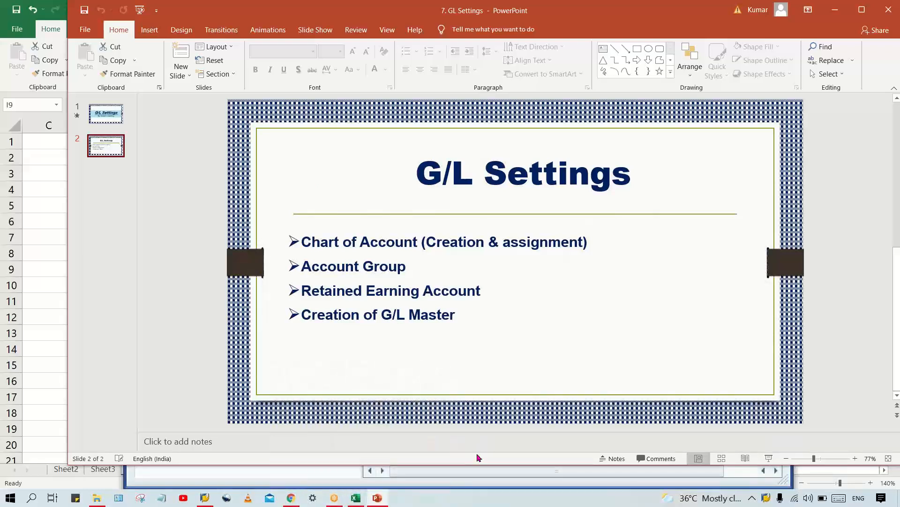
mouse_move(307, 504)
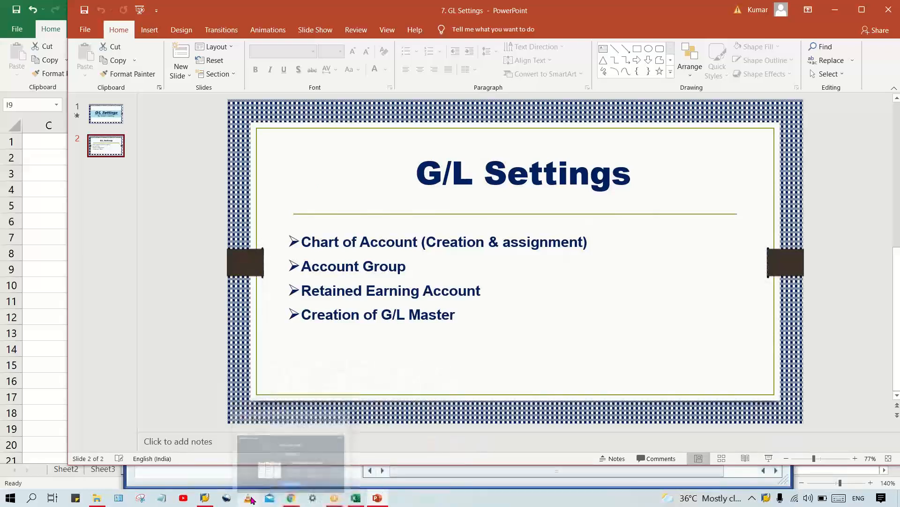
mouse_move(204, 498)
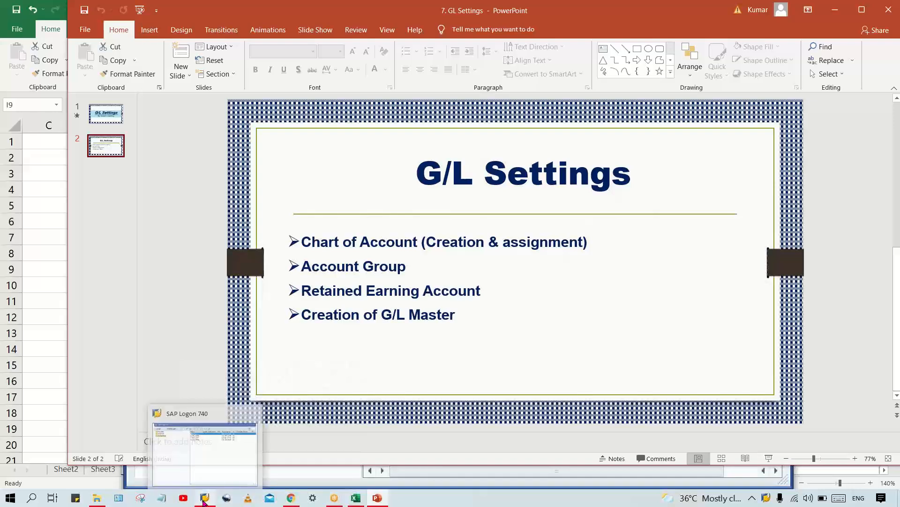
left_click(218, 453)
left_click(423, 192)
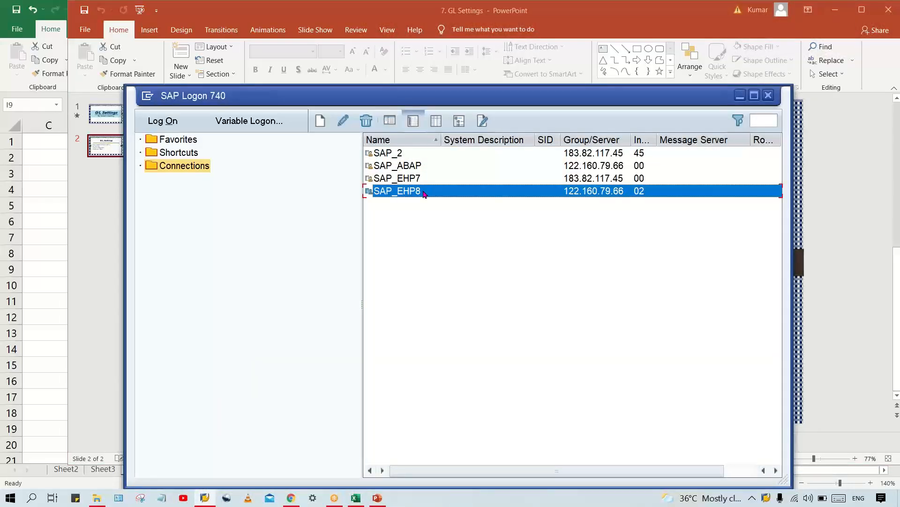
left_click(413, 179)
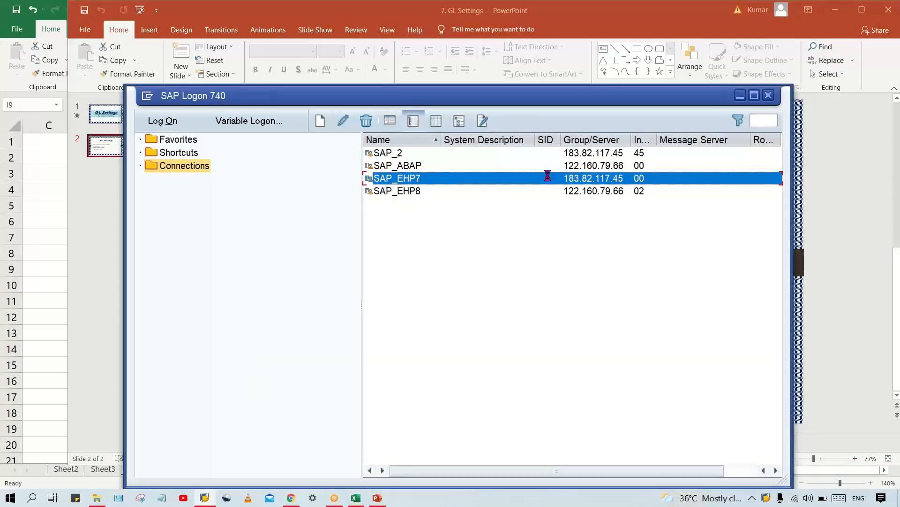
double_click(593, 94)
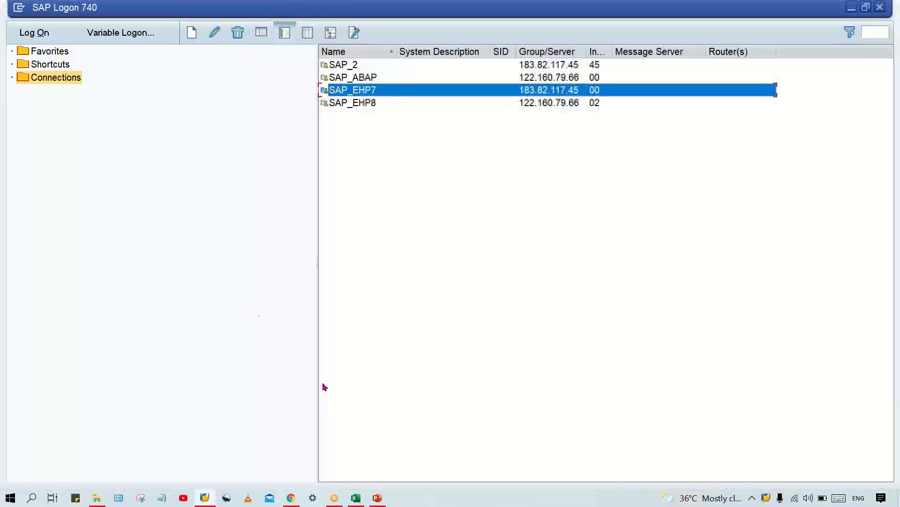
left_click(373, 500)
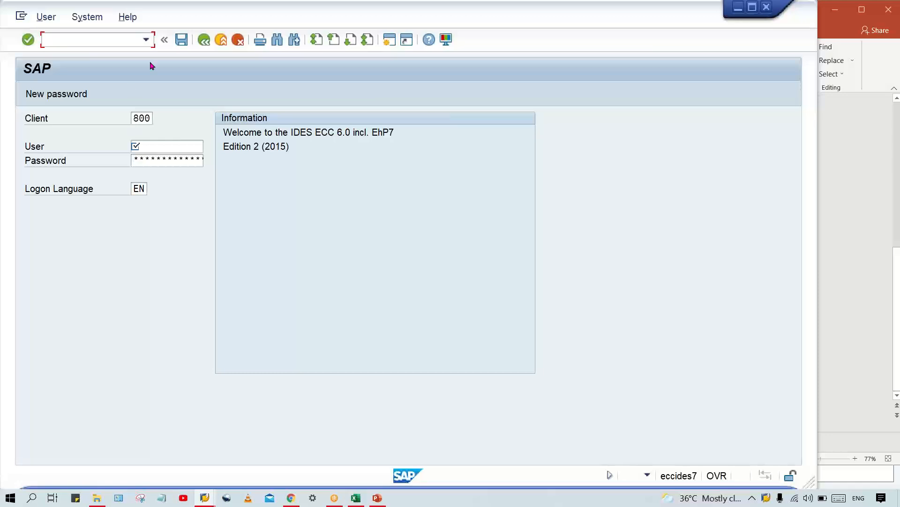
Log on to SAP client 800 in language EN with the user ID and the account password
left_click_drag(223, 12, 279, 13)
left_click(255, 147)
left_click(265, 163)
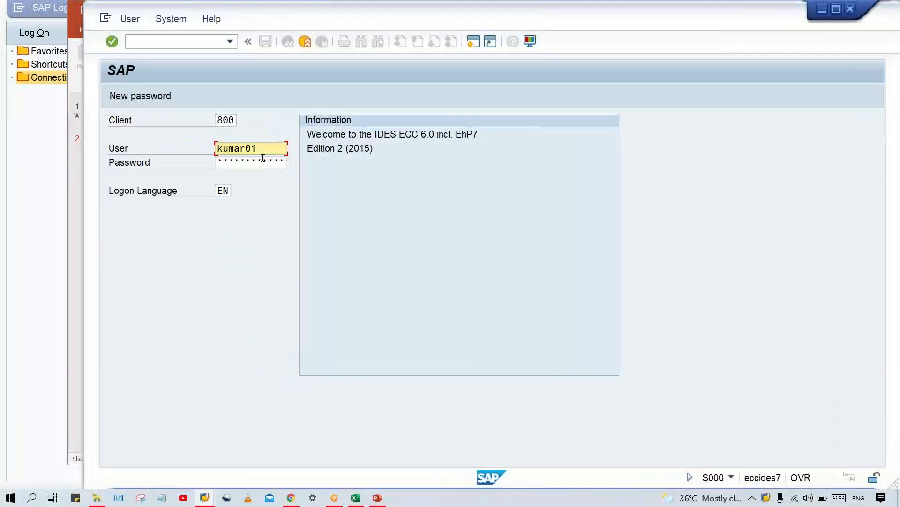
key("Tab")
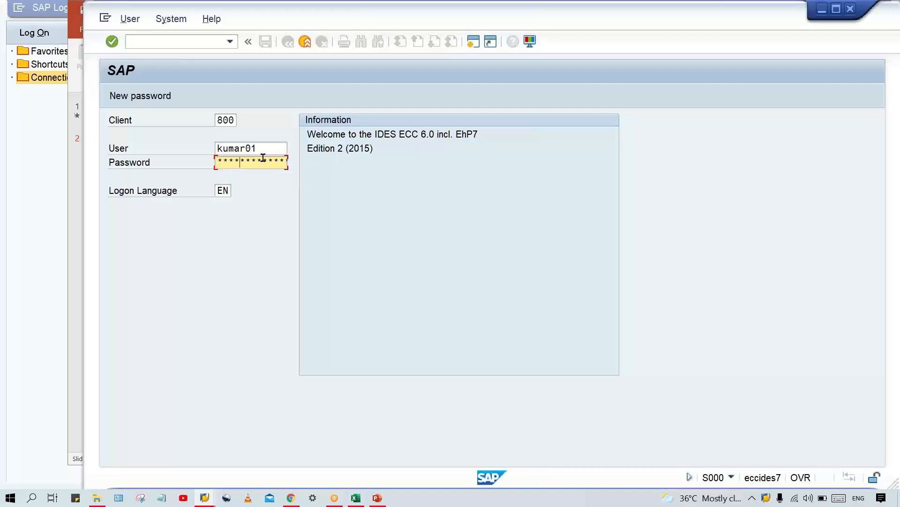
key("Return")
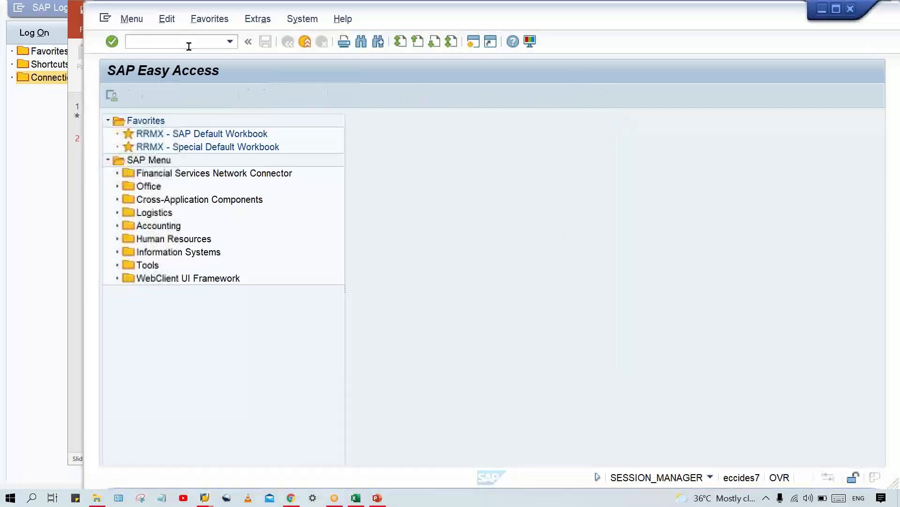
Run transaction OB13 and decline displaying the locked chart of accounts data
type("OB13")
key("Return")
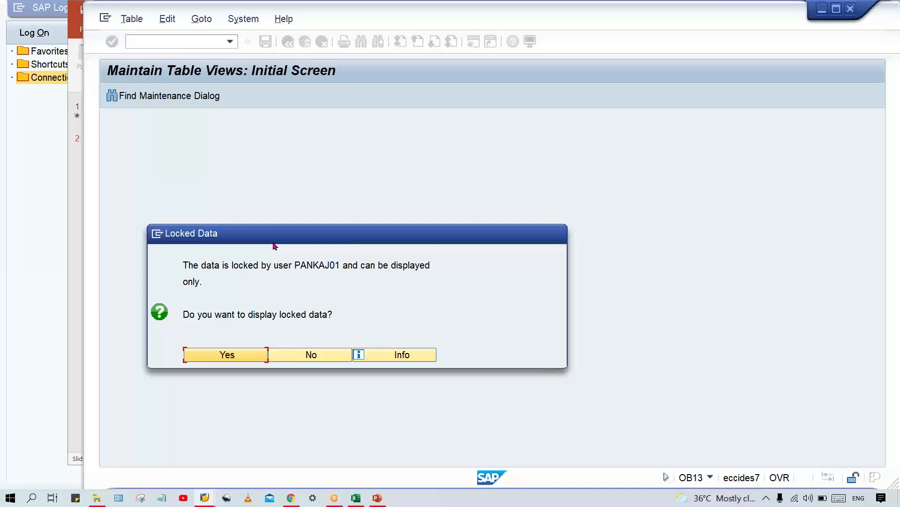
left_click(331, 359)
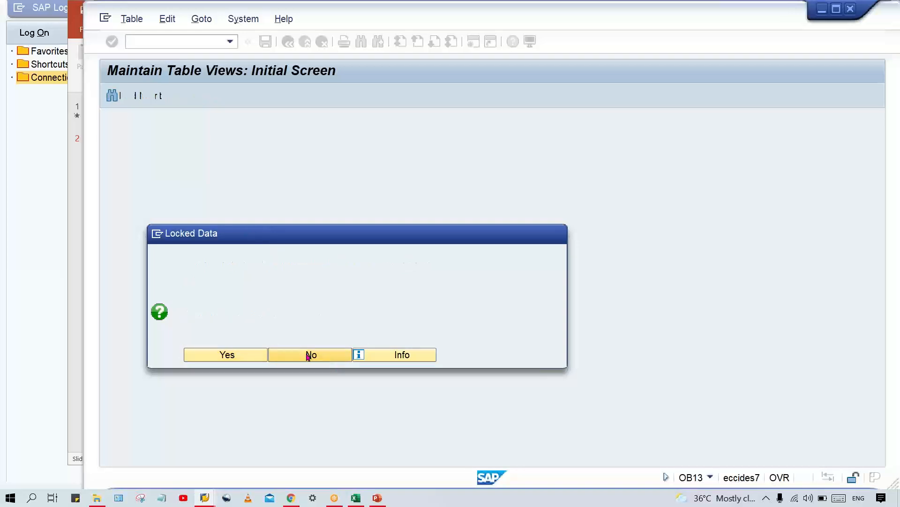
Run transaction SM12, clear the user name filter, and delete all lock entries of client 800
type("SM12")
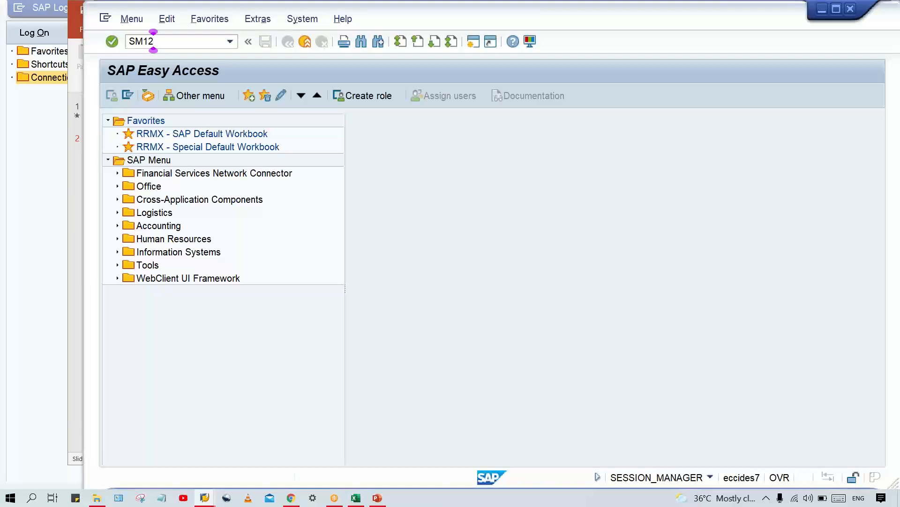
key("Return")
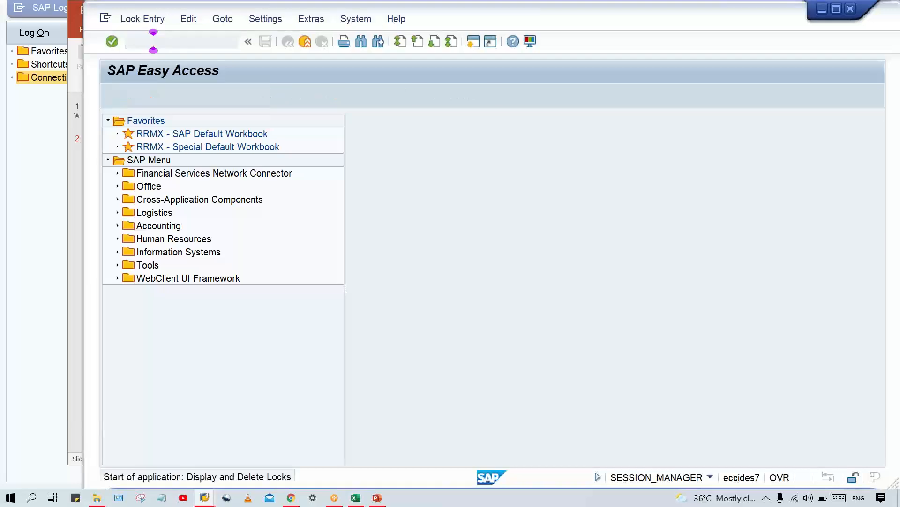
left_click_drag(271, 193, 1, 207)
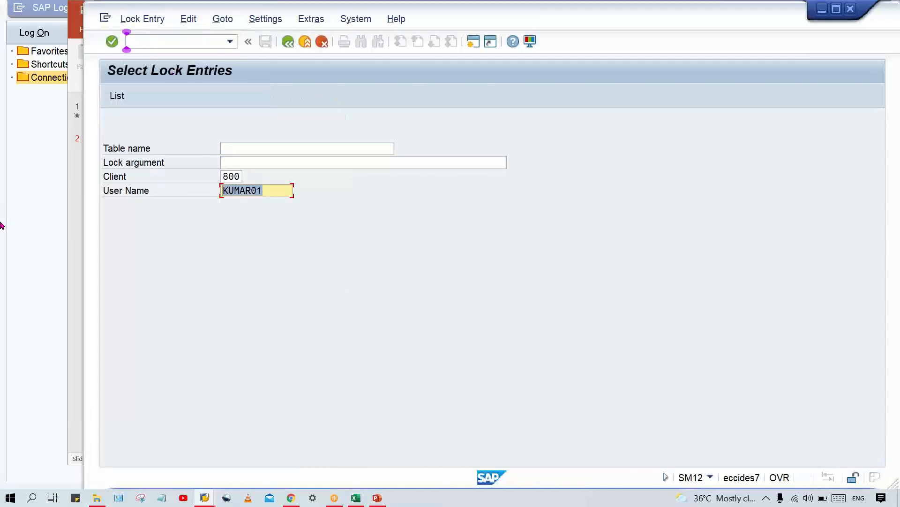
key("Delete")
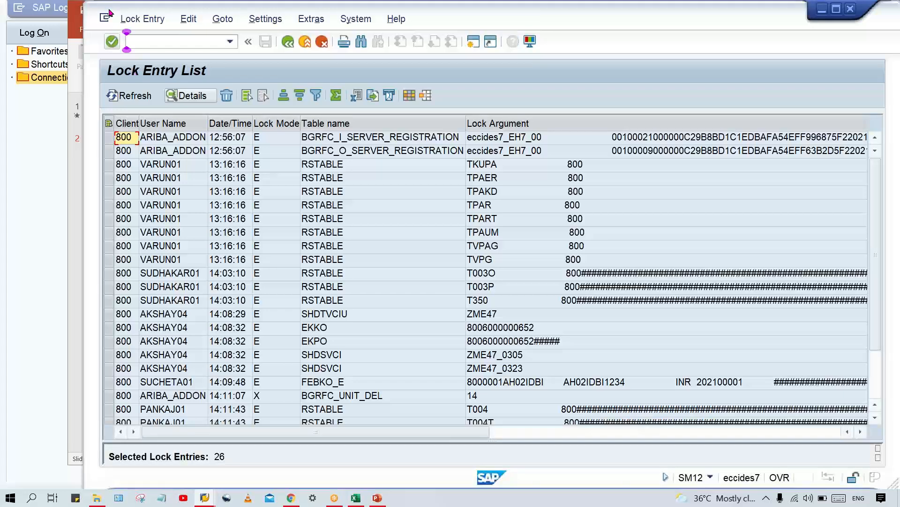
left_click(132, 20)
left_click(167, 121)
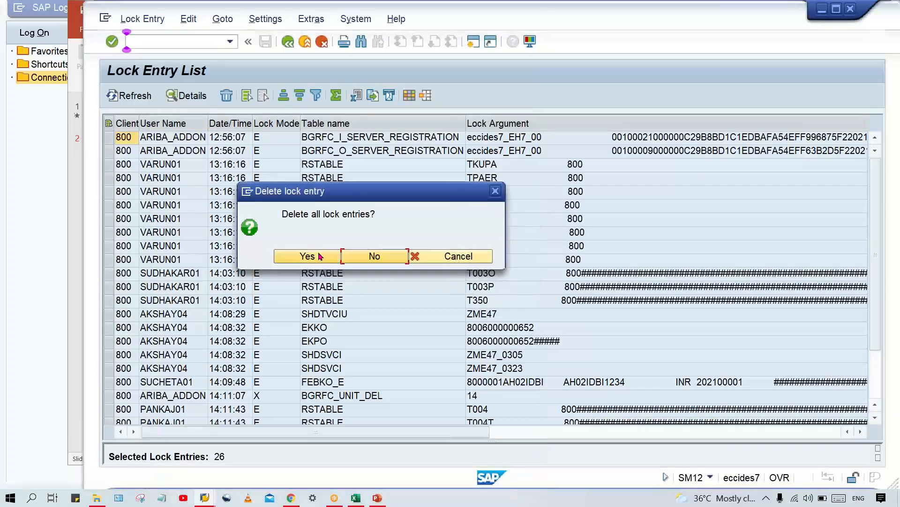
left_click(320, 256)
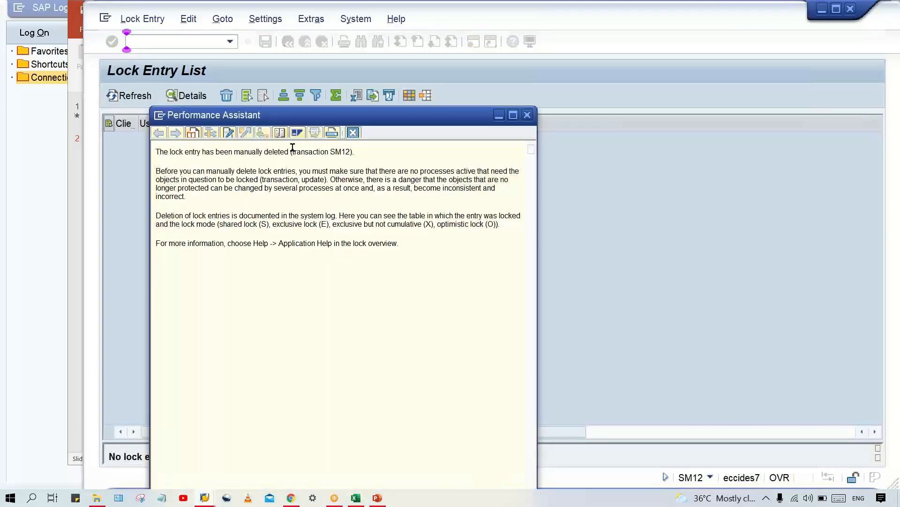
left_click(353, 132)
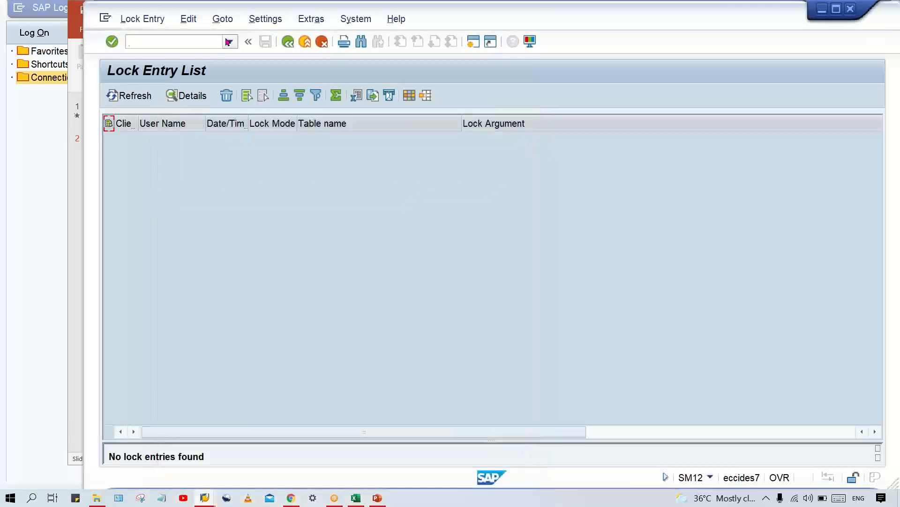
Try transaction OB13 again from the lock entry list and decline displaying the locked data
left_click(229, 43)
left_click(222, 66)
key("Home")
type("/n")
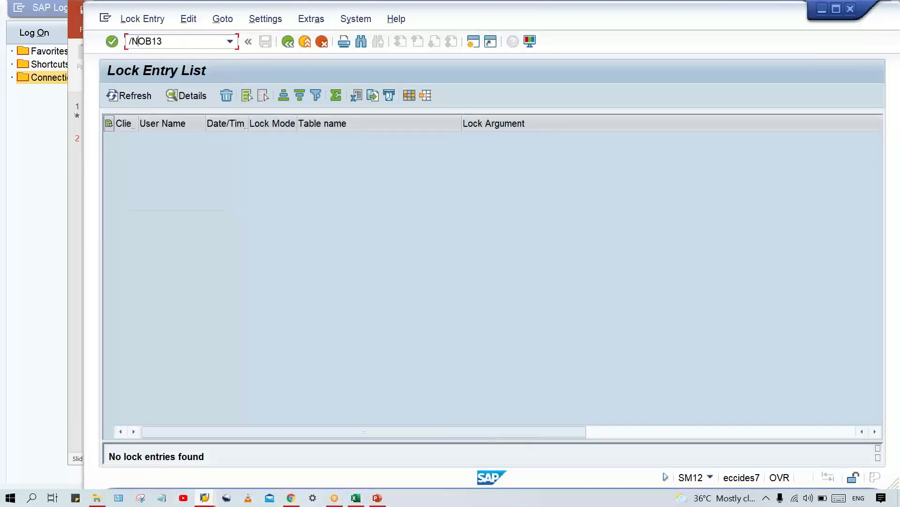
key("Return")
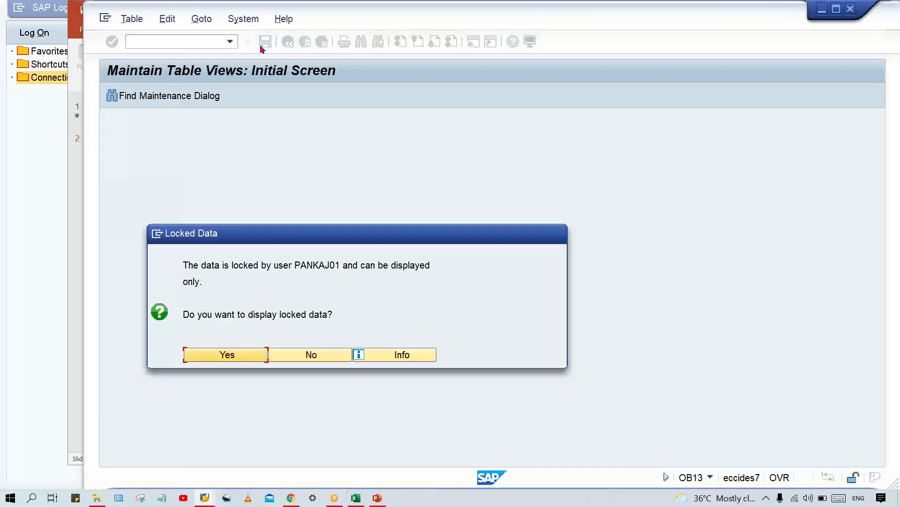
left_click(307, 360)
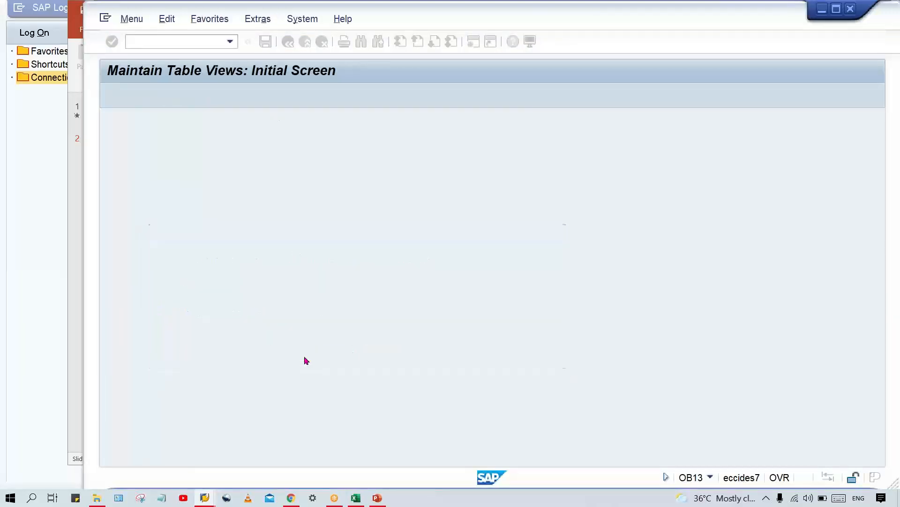
Return to SM12, list the client 800 locks without a user name, and delete all of them
left_click(228, 42)
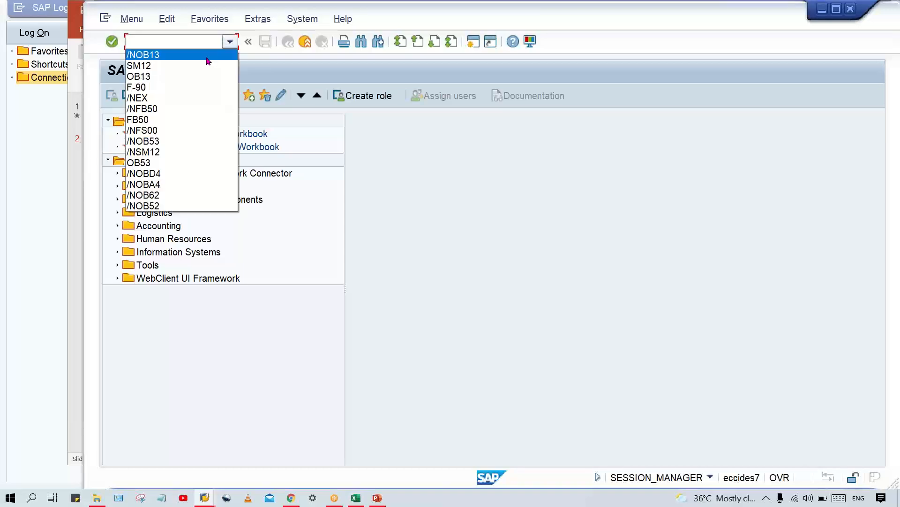
left_click(197, 71)
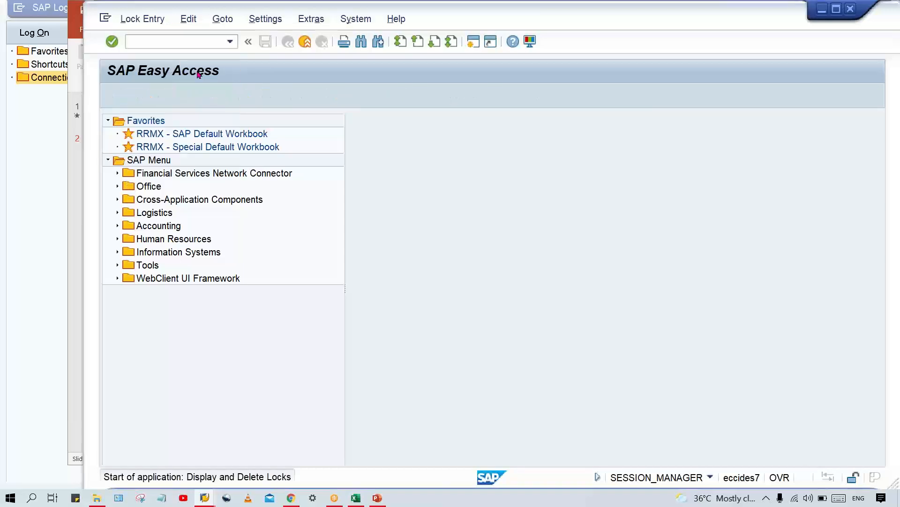
double_click(253, 190)
key("Delete")
key("Return")
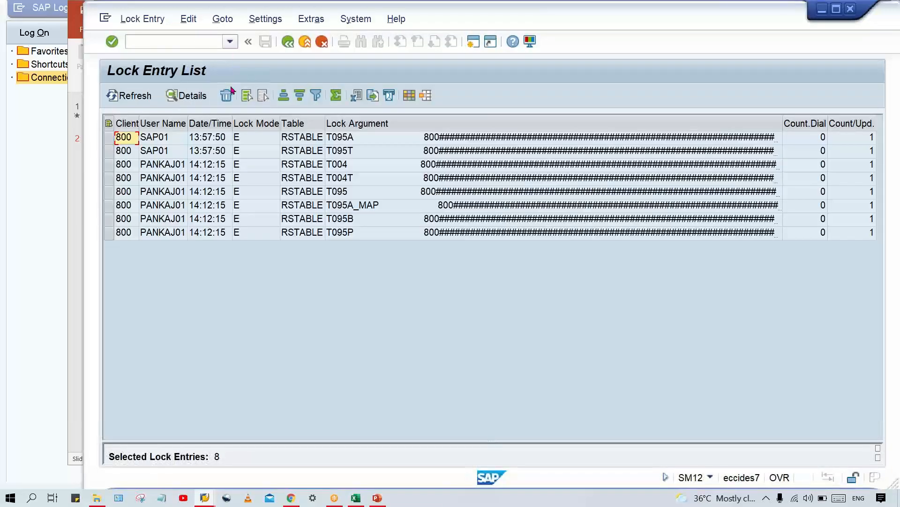
left_click(162, 21)
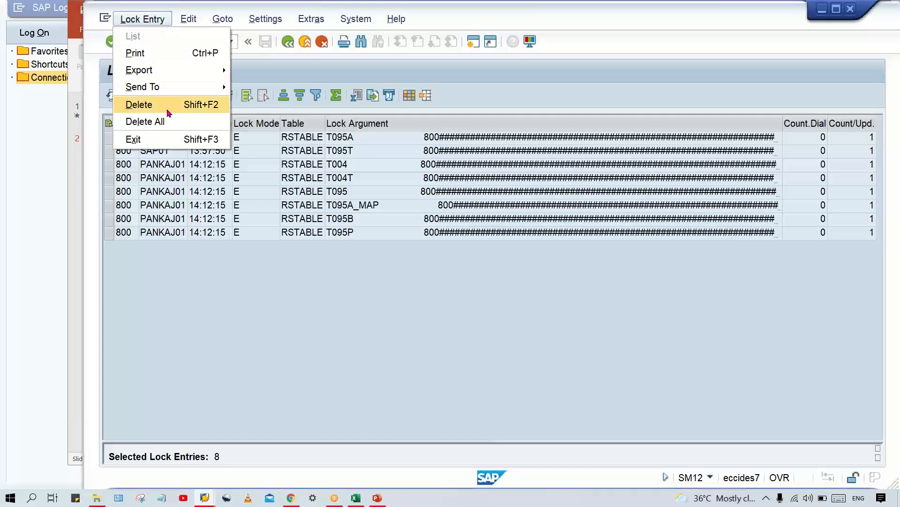
left_click(150, 122)
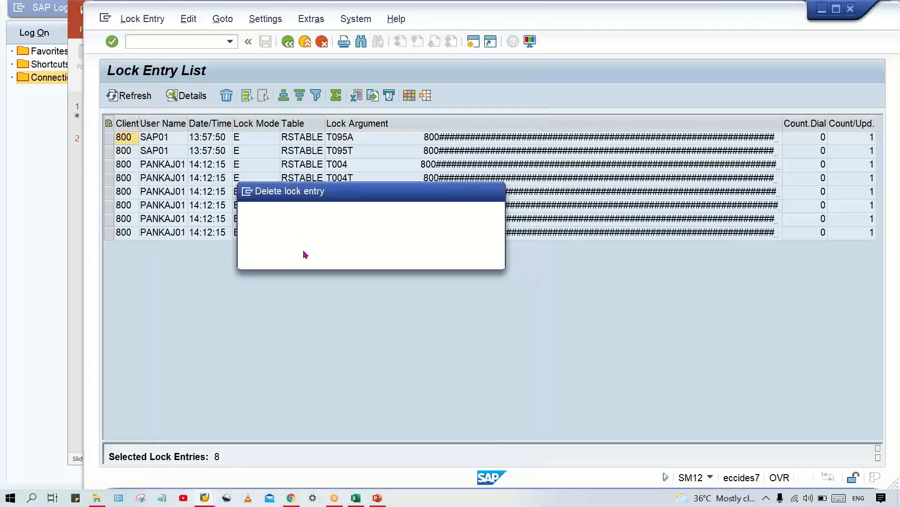
left_click(297, 257)
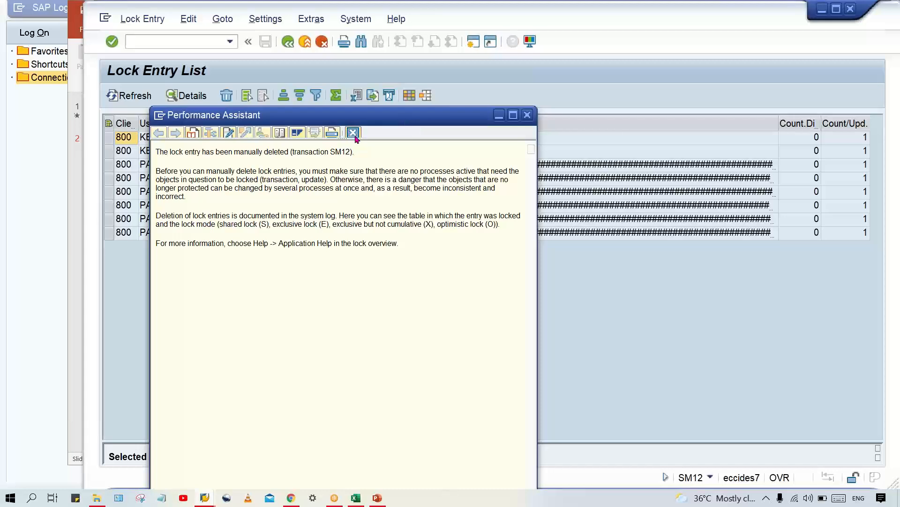
left_click(353, 132)
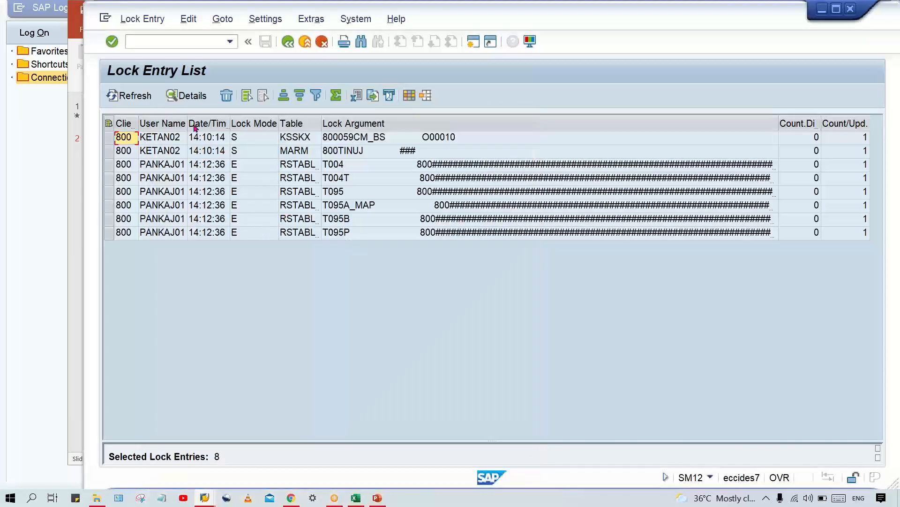
Delete all lock entries still listed after the previous deletion
left_click(140, 19)
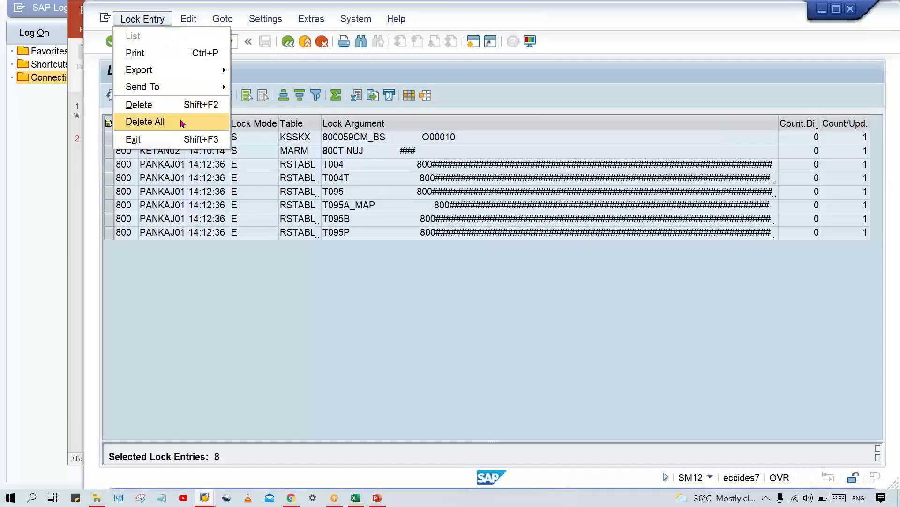
left_click(143, 121)
left_click(318, 262)
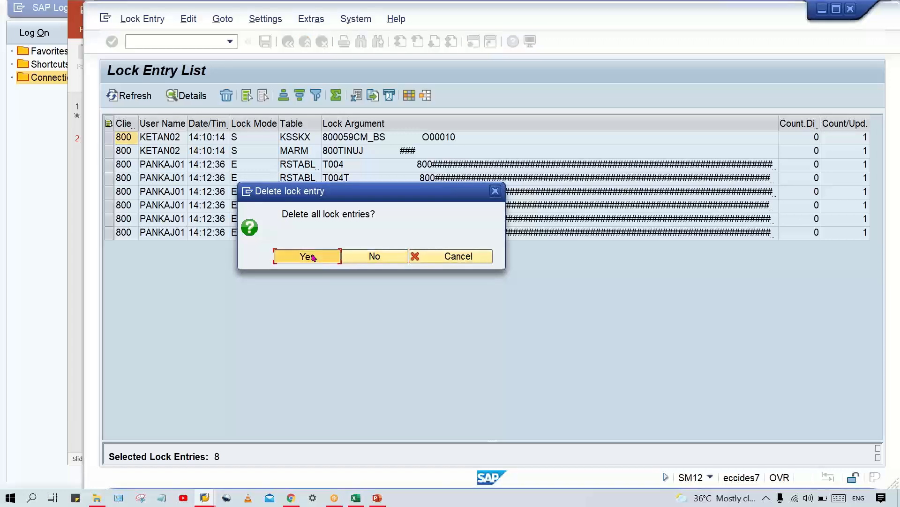
Retry transaction OB13 and decline displaying the locked data
left_click(230, 41)
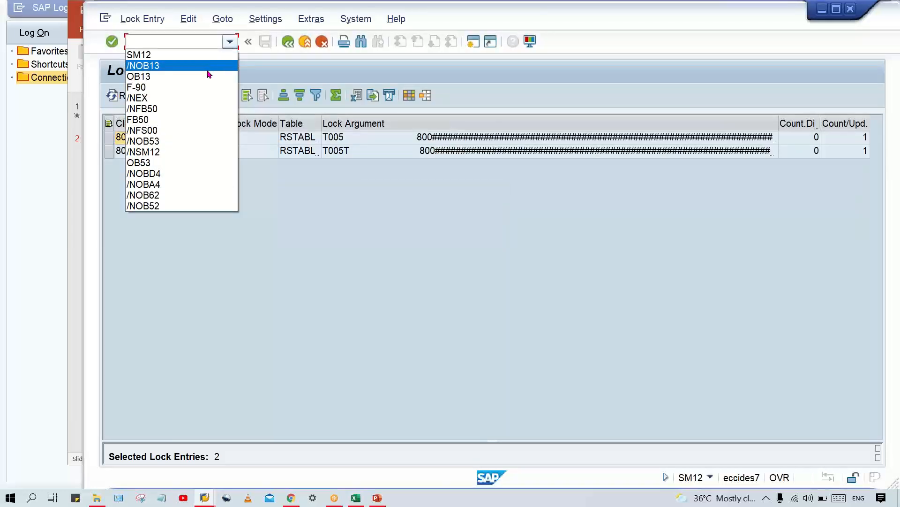
left_click(208, 69)
key("Return")
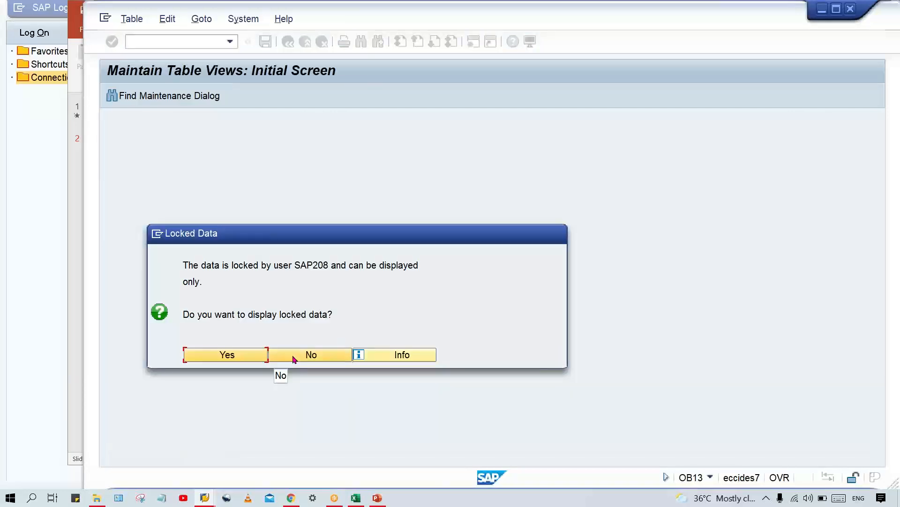
left_click(294, 360)
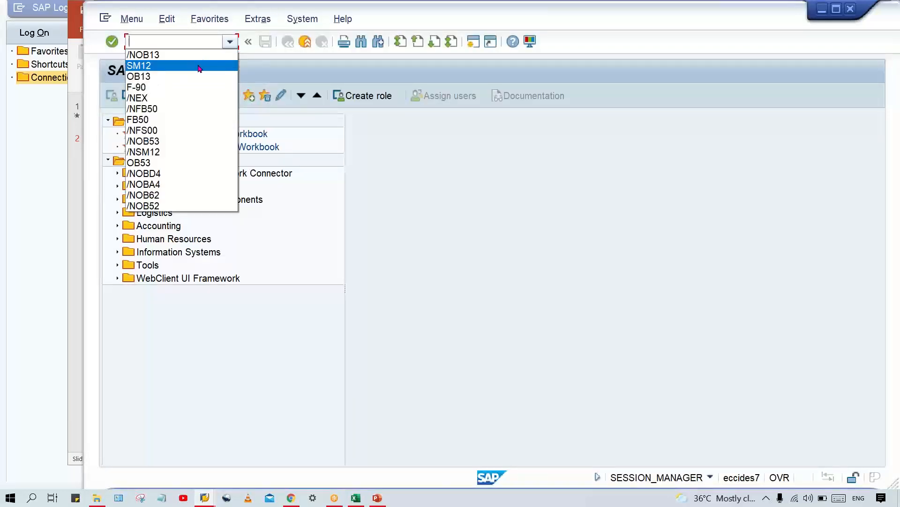
Run SM12 once more with the user name cleared and delete the locks of all users
left_click(198, 68)
key("Return")
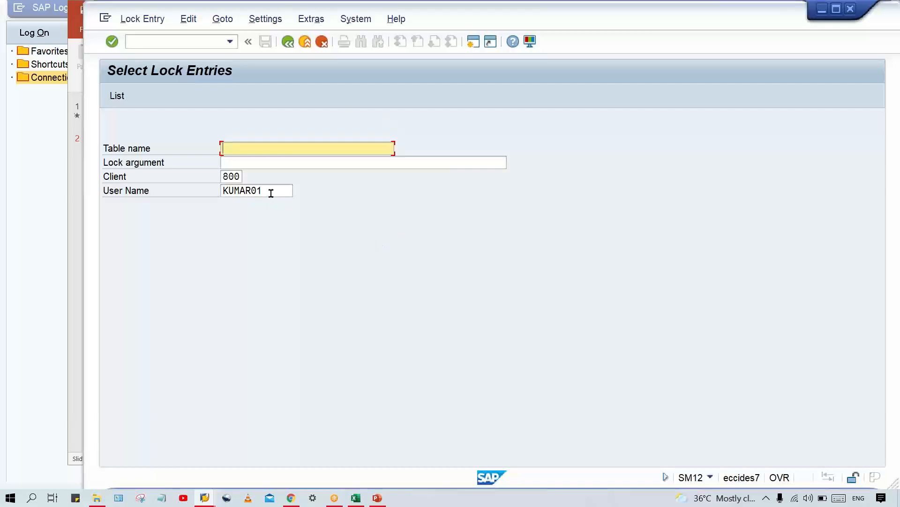
left_click_drag(271, 193, 121, 196)
key("Delete")
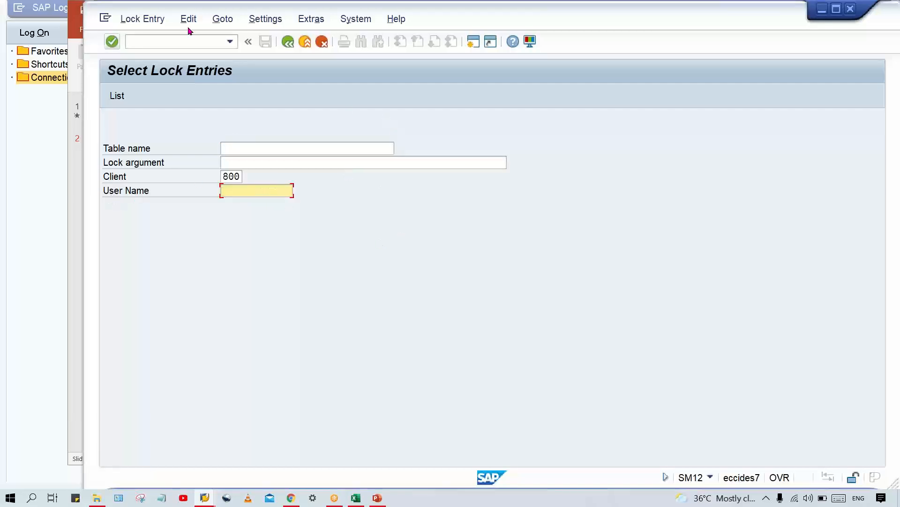
key("Return")
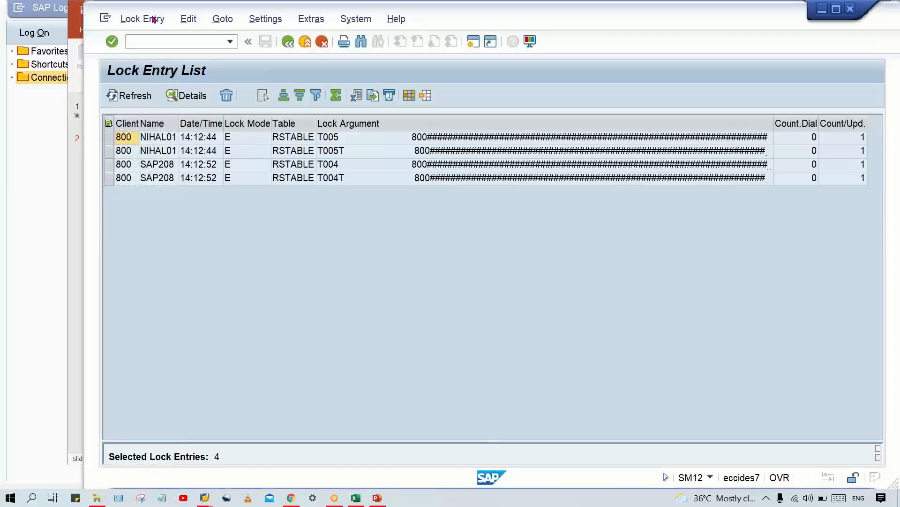
left_click(140, 23)
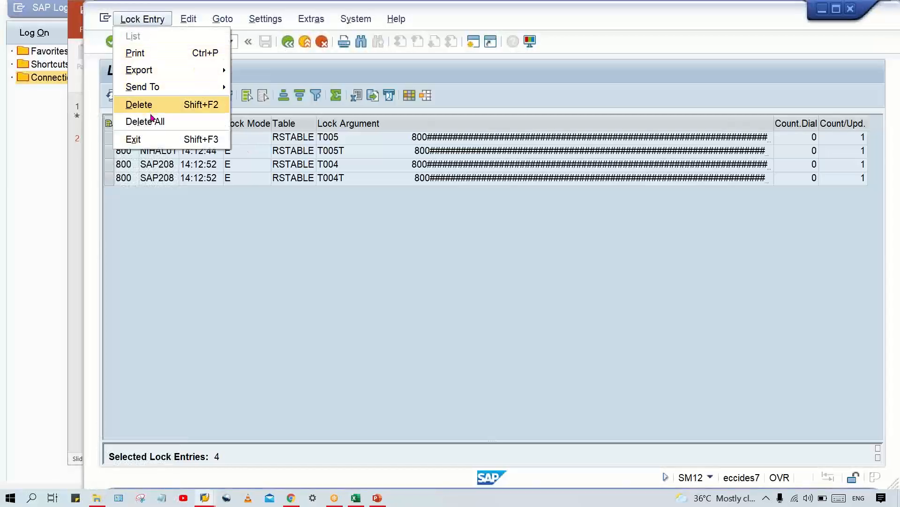
left_click(148, 107)
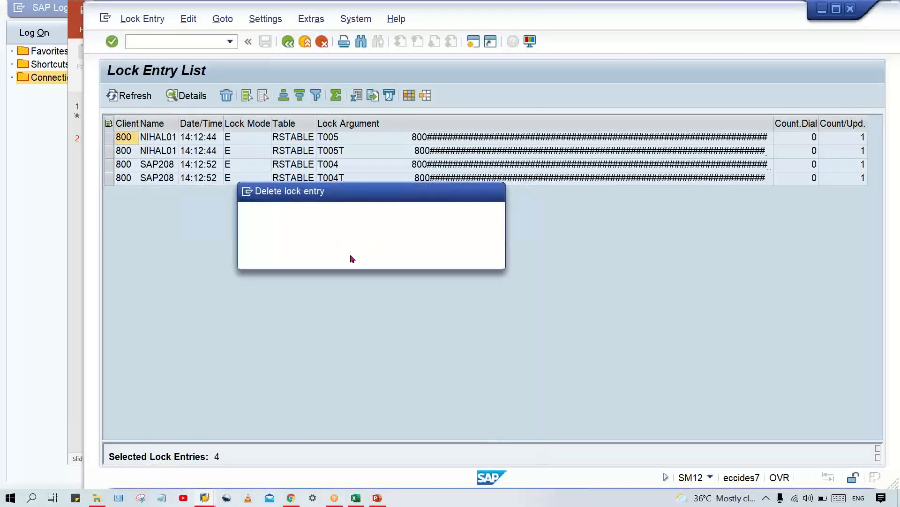
left_click(300, 256)
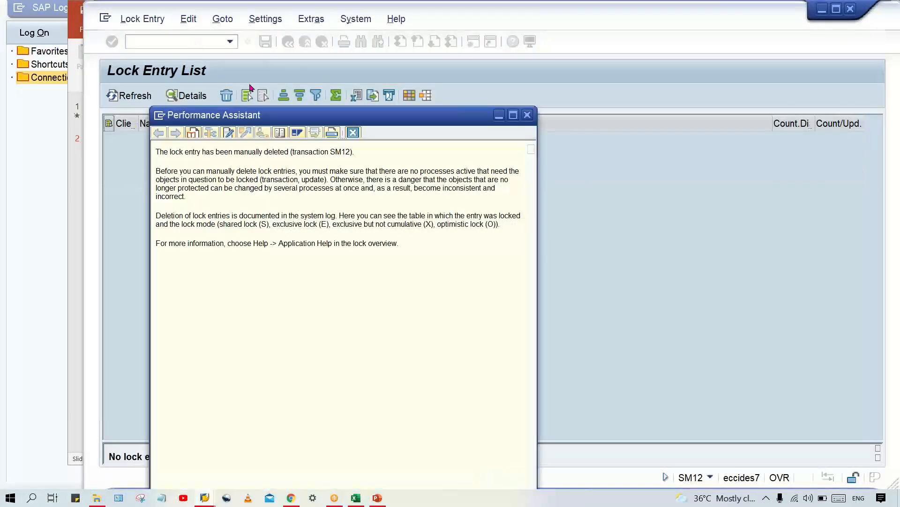
left_click(352, 132)
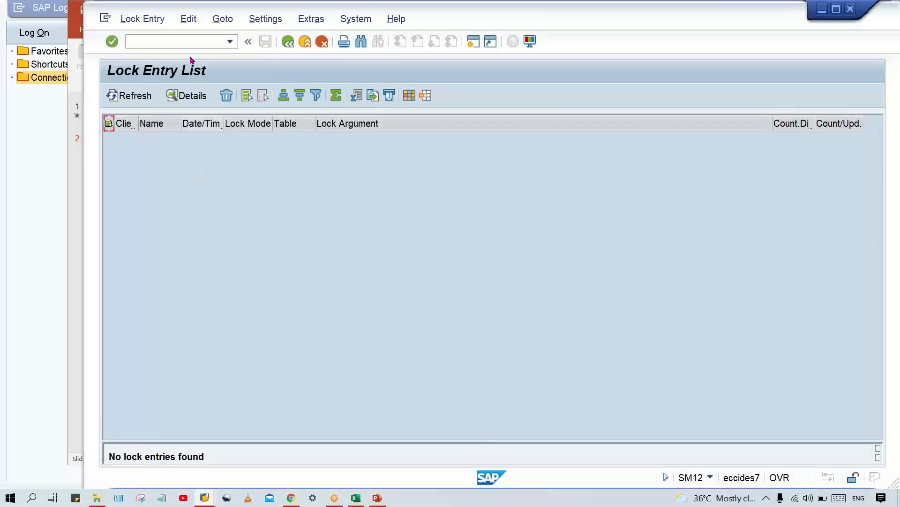
Run transaction OB13 and start a new entry in the list of all charts of accounts
left_click(229, 42)
left_click(215, 65)
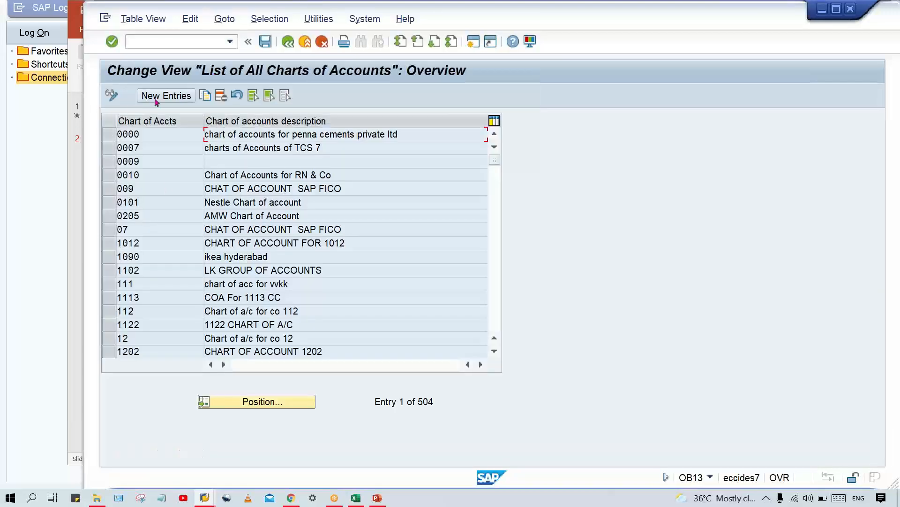
left_click(170, 91)
left_click(171, 97)
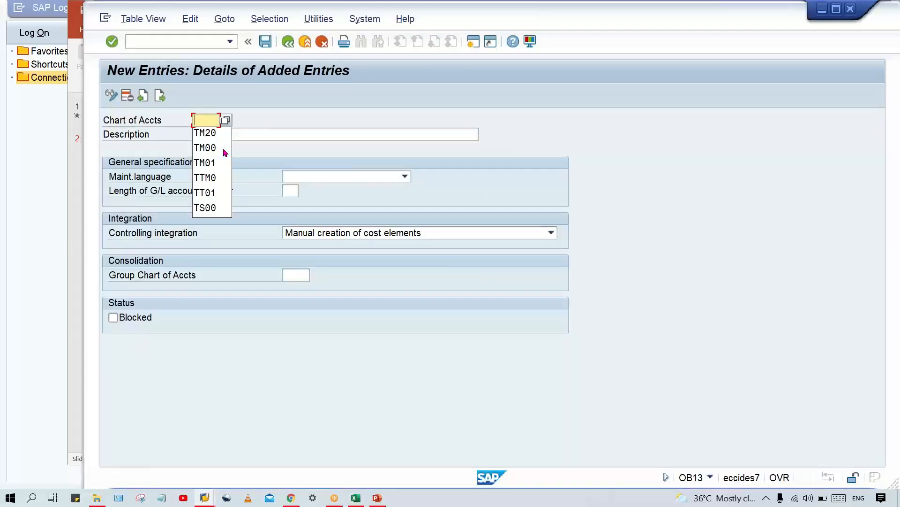
Fill in chart of accounts COA0 with description TATA MOTOR COA, maintenance language English and G/L account number length 04
type("COA0")
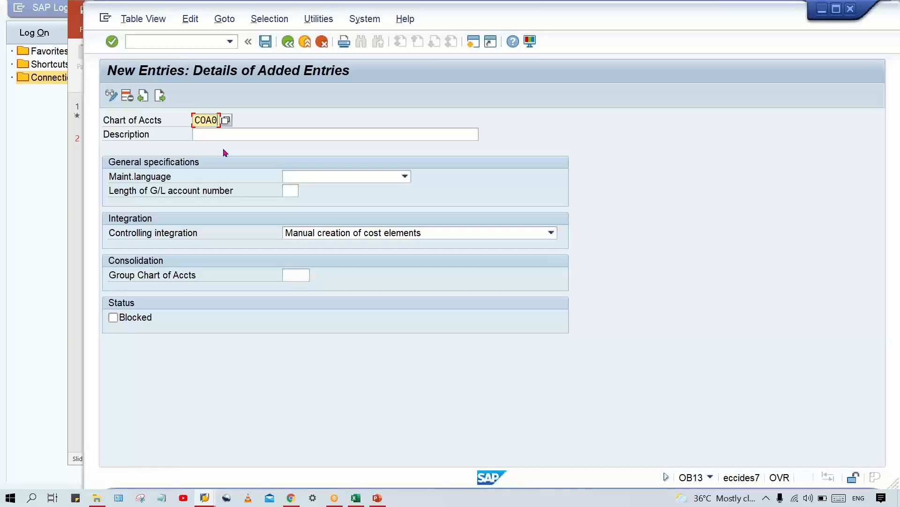
key("Tab")
key("Down")
key("Return")
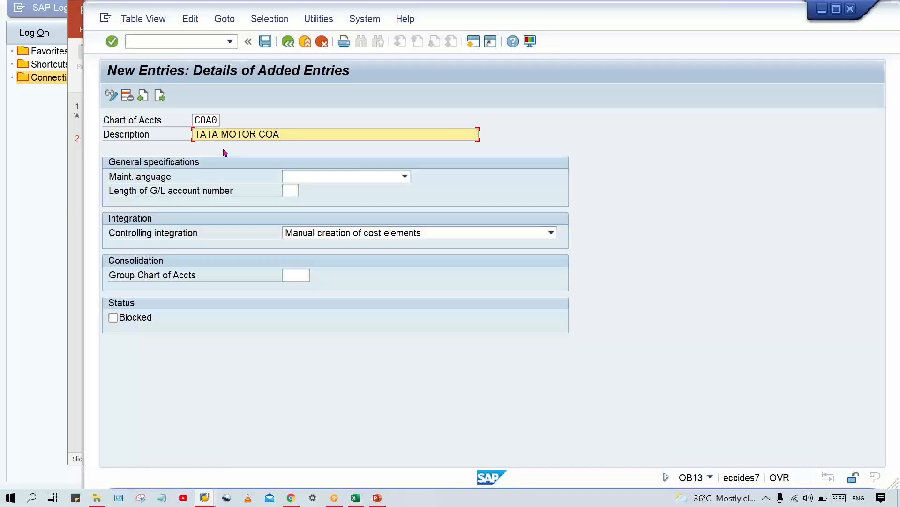
key("Tab")
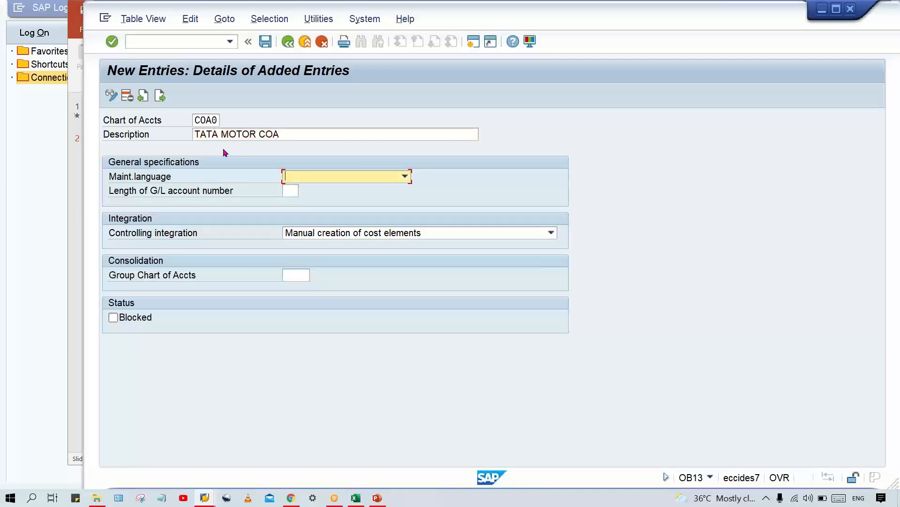
type("English")
key("Tab")
type("04")
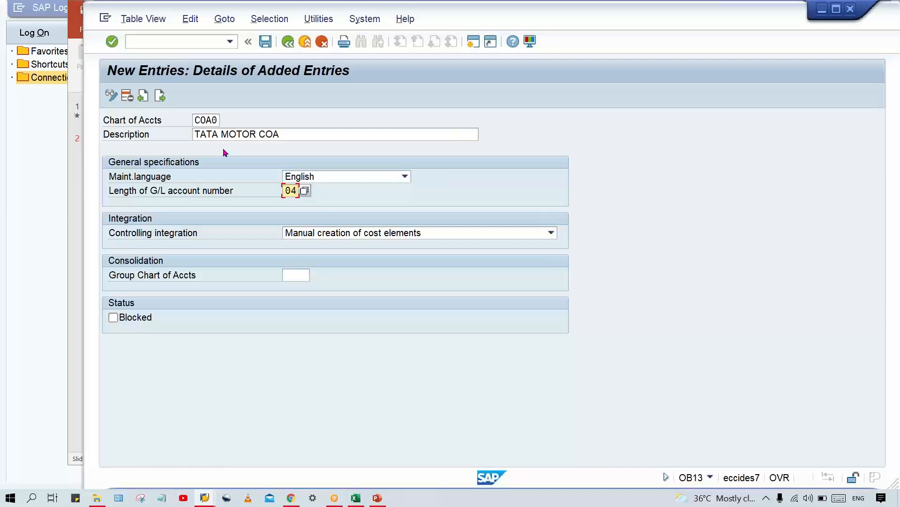
Save the new chart of accounts COA0 under the TATA MOTOR customizing request
key("ctrl+s")
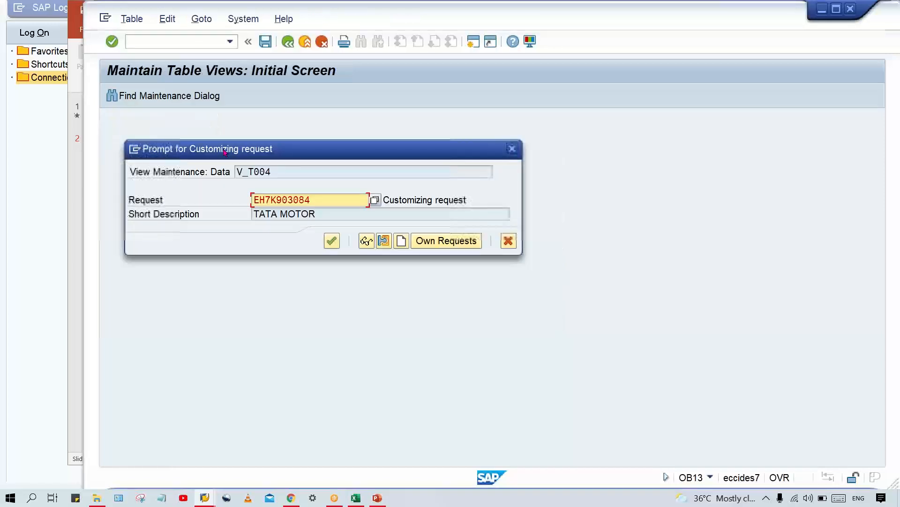
key("Return")
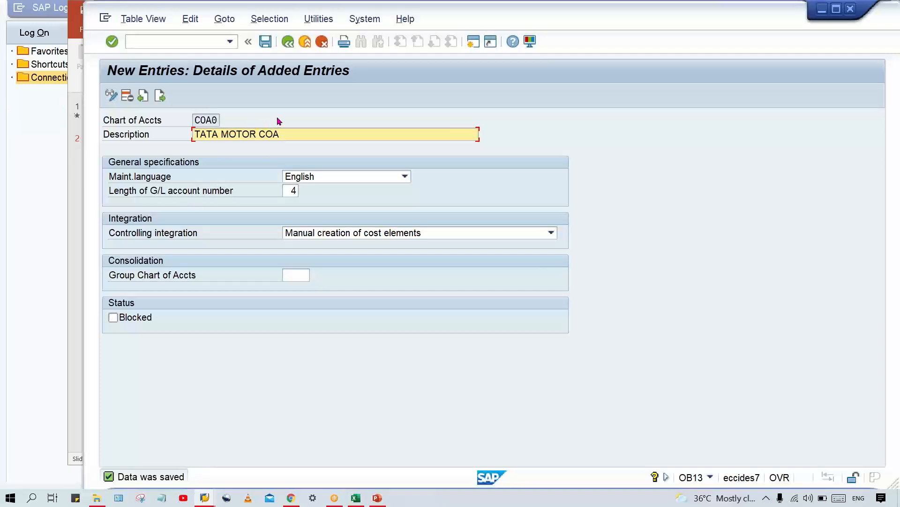
key("ctrl+s")
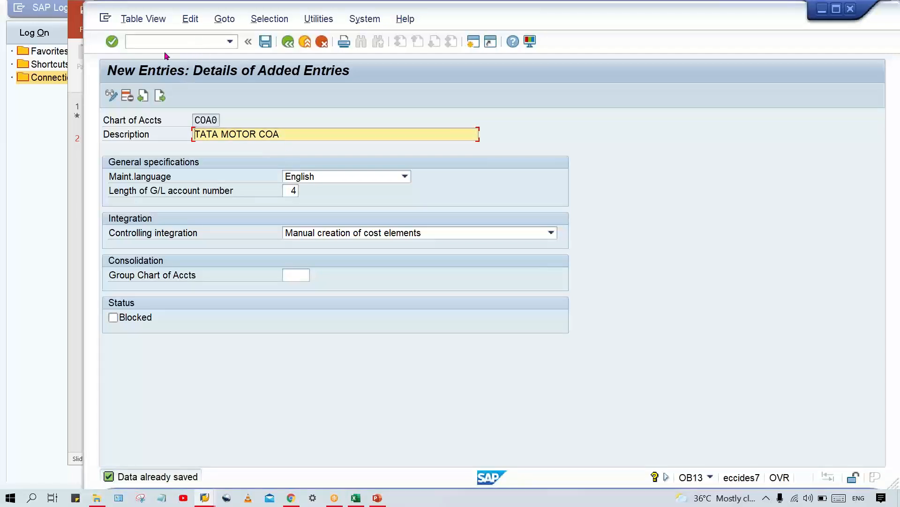
Run transaction OB62 and position the company code assignment list at company code TM00
left_click(131, 41)
type("/NOB")
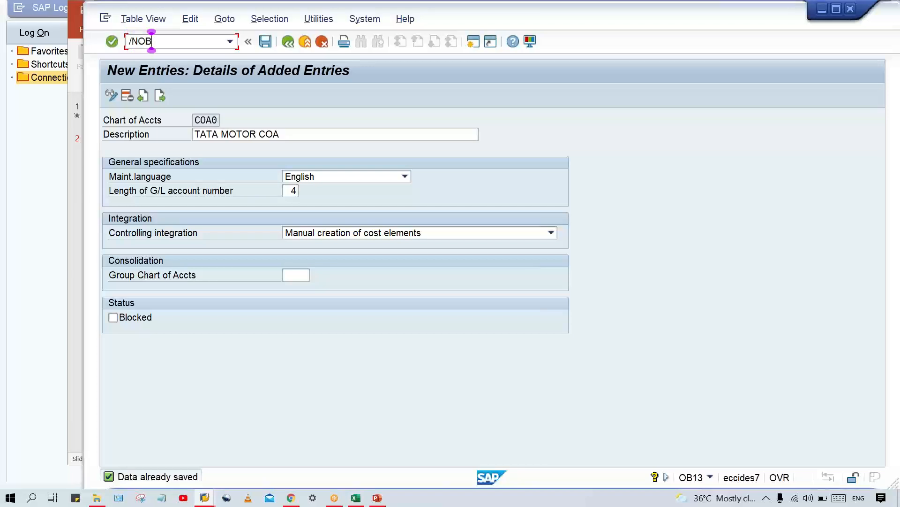
type("62")
key("Return")
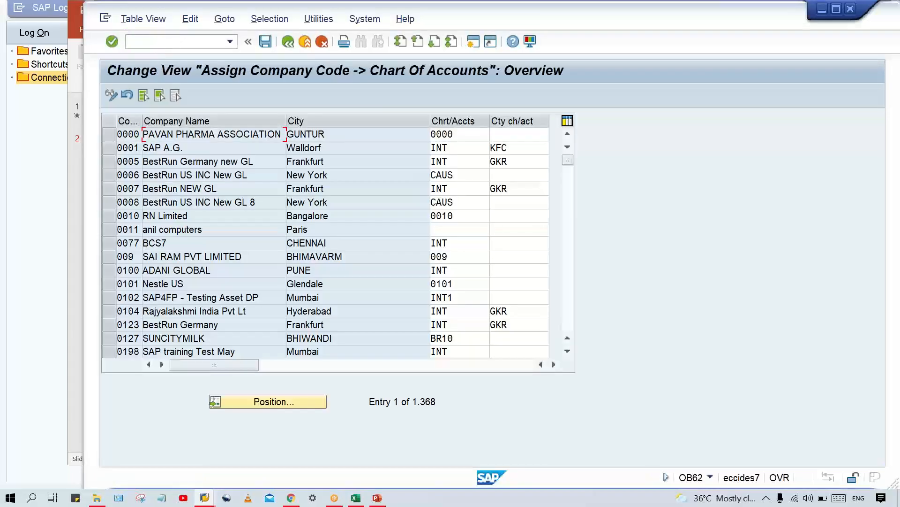
left_click(310, 402)
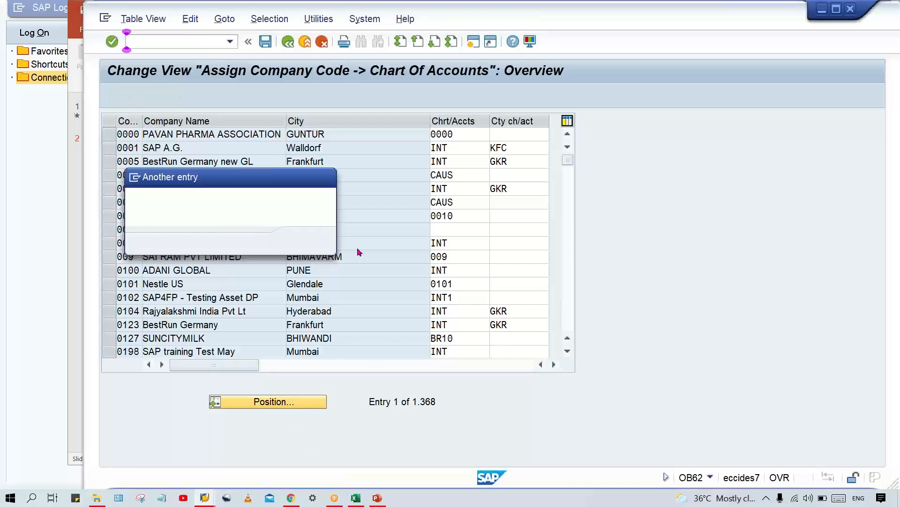
type("TM")
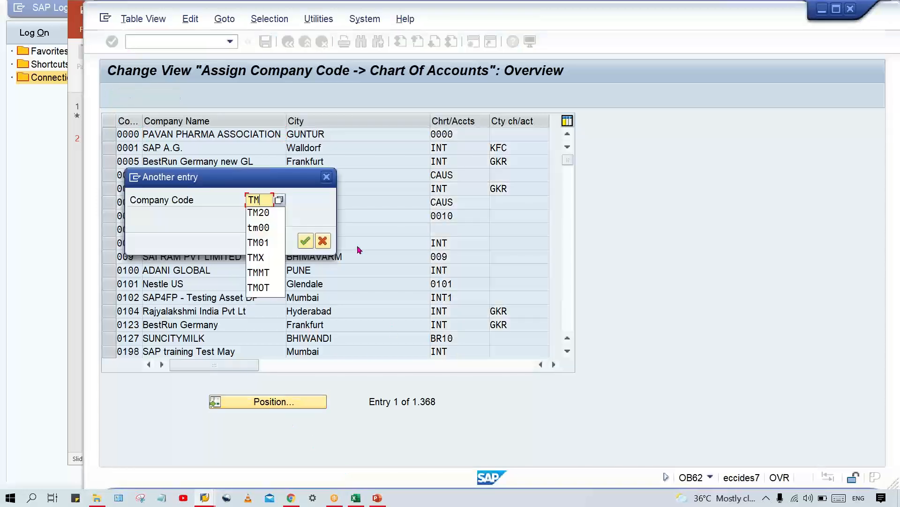
type("00")
key("Return")
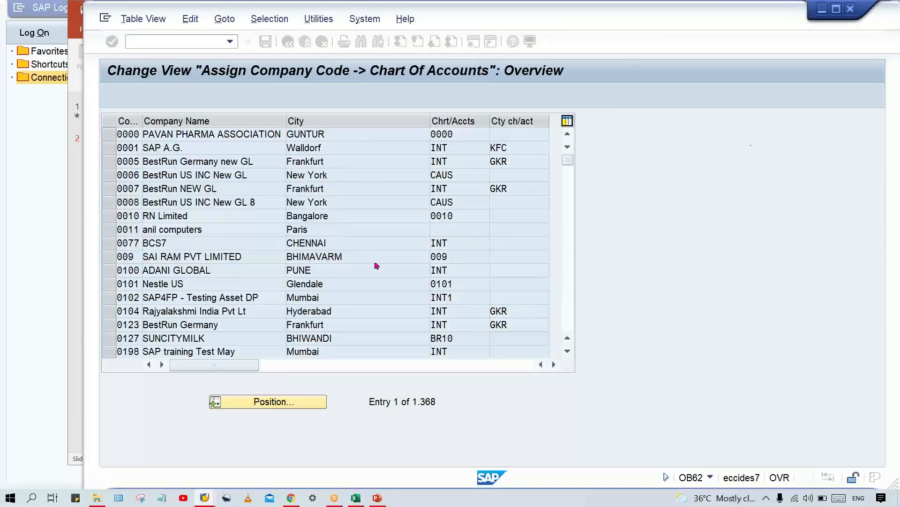
Assign chart of accounts COA0 to company code TM00, save it under the customizing request and switch to the G/L Settings slides in PowerPoint
left_click(443, 134)
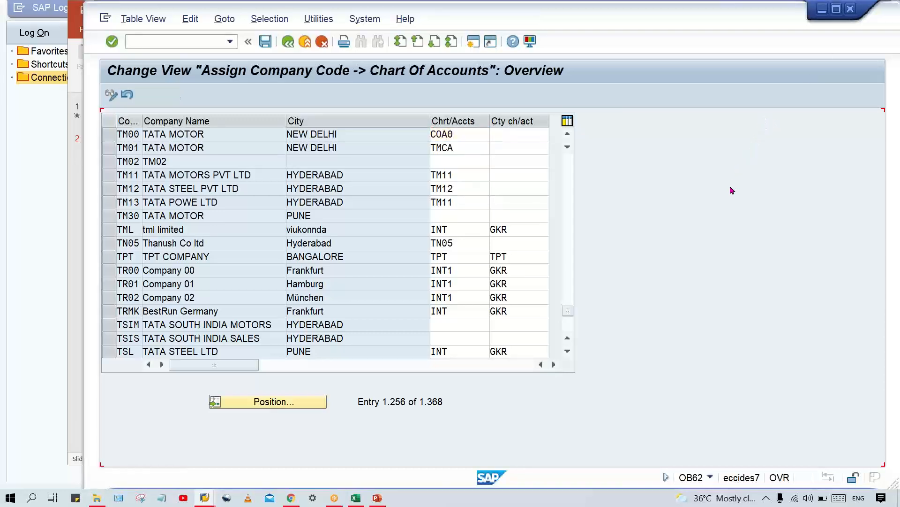
key("ctrl+s")
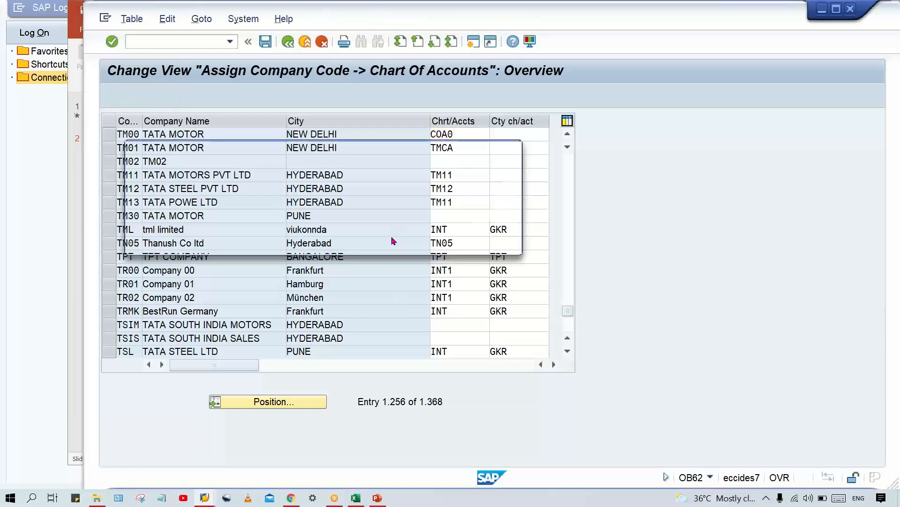
left_click(331, 241)
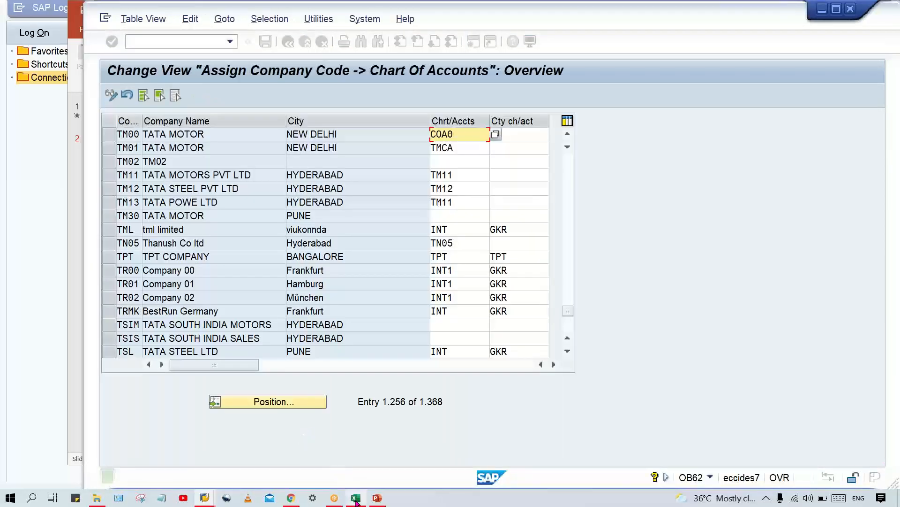
left_click(378, 497)
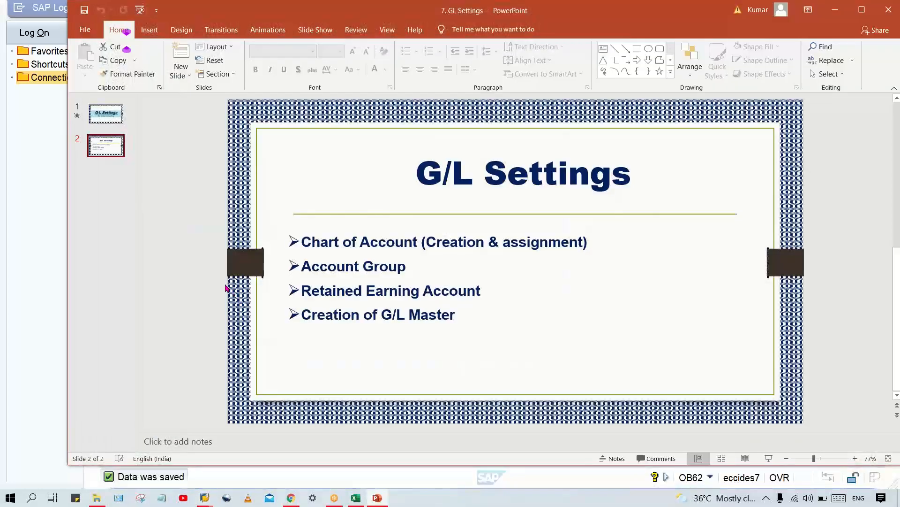
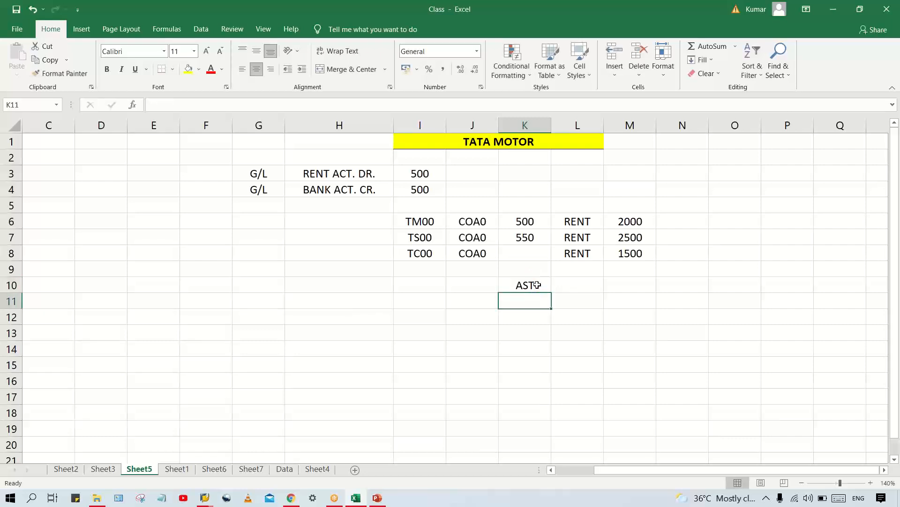
List the account groups LIB, REV and EXP below AST in cells K11 to K13 of Sheet5
type("LIA")
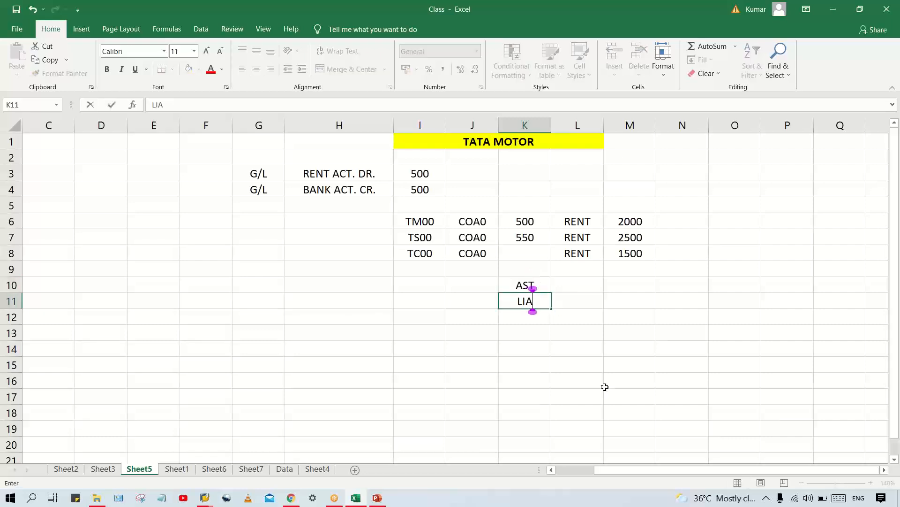
key("BackSpace")
type("B")
key("Return")
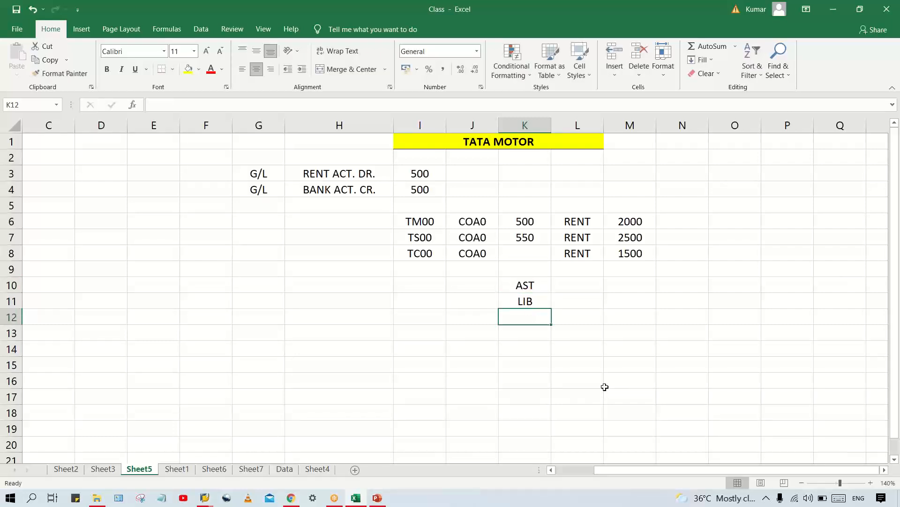
type("REV")
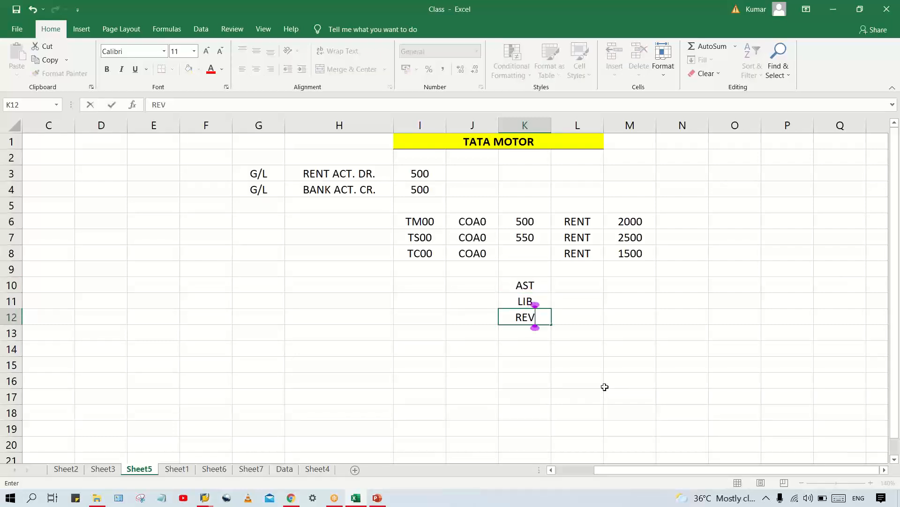
key("Return")
type("EXP")
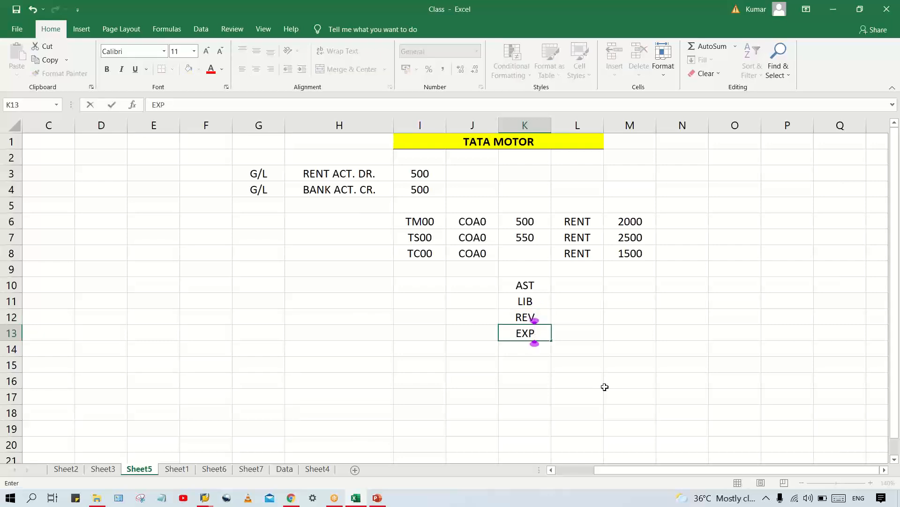
key("Return")
left_click(537, 296)
left_click(535, 285)
left_click(535, 300)
left_click(539, 318)
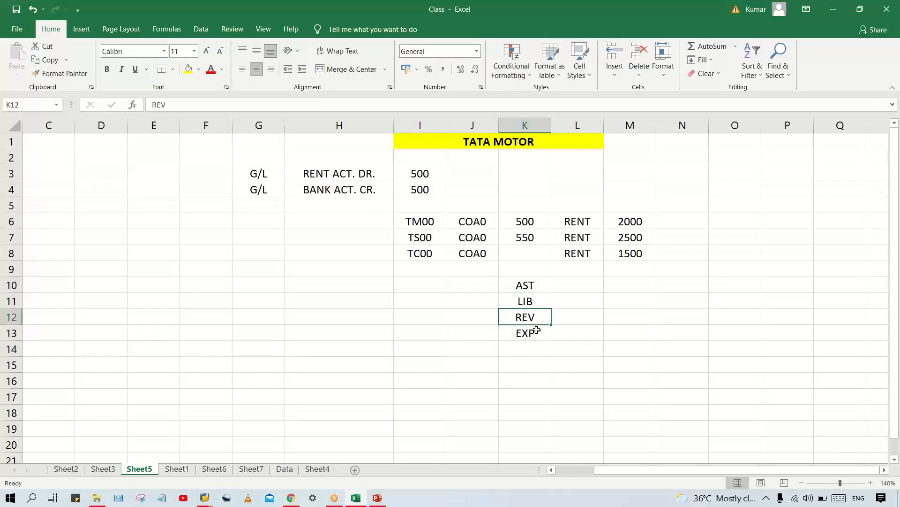
left_click(536, 333)
left_click(538, 290)
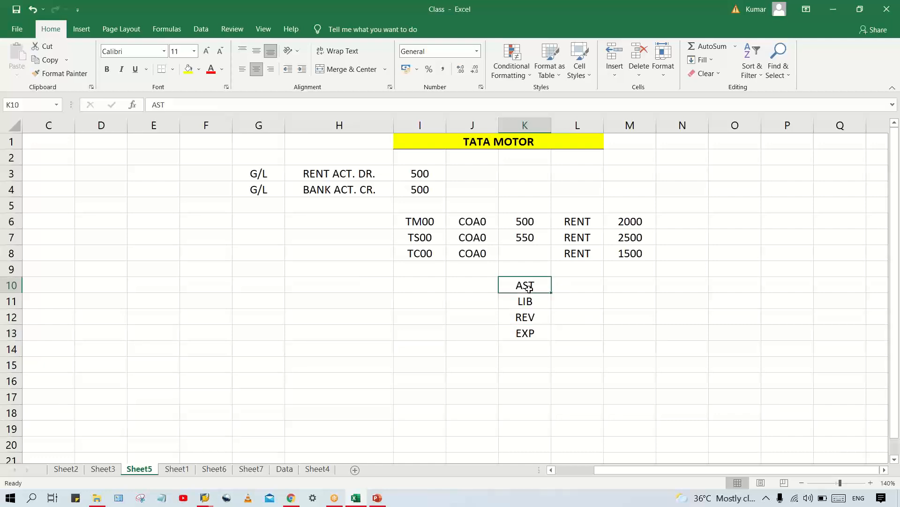
Enter the account number range 1000 to 1999 beside AST in cells L10 and M10
left_click(583, 286)
type("1000")
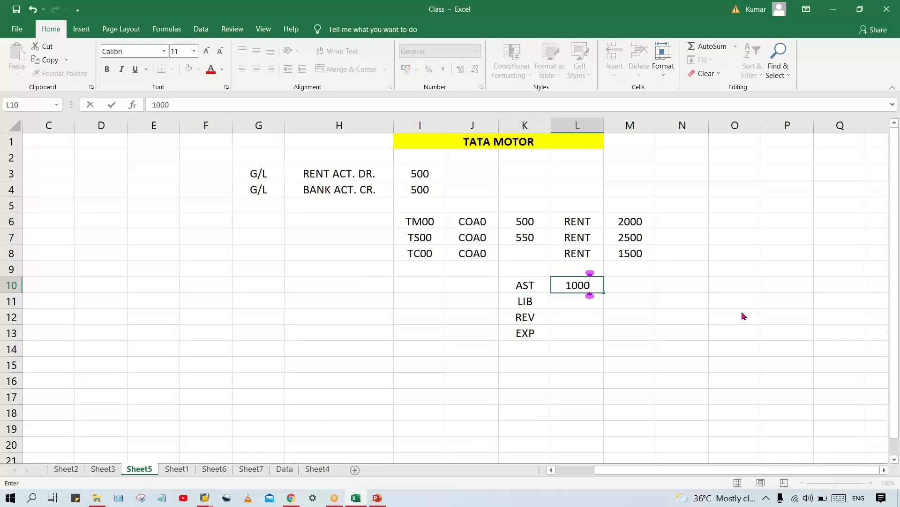
key("Tab")
type("1999")
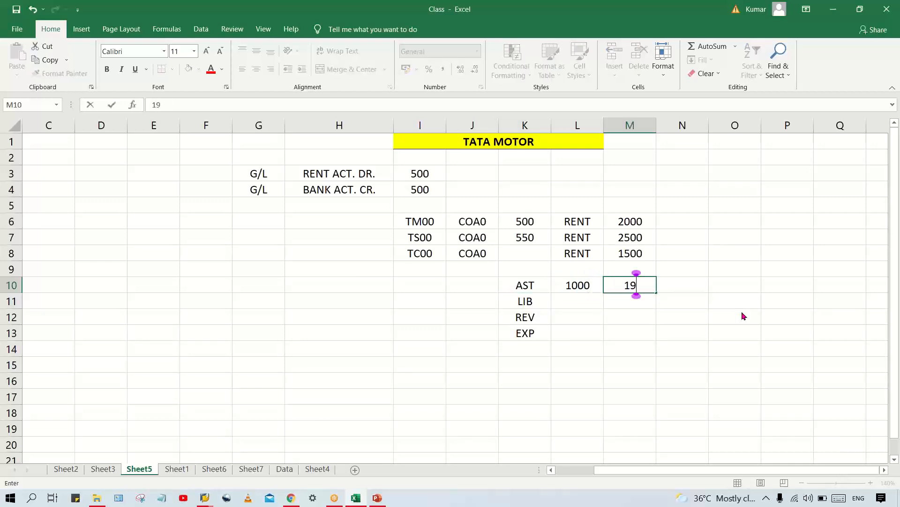
key("Return")
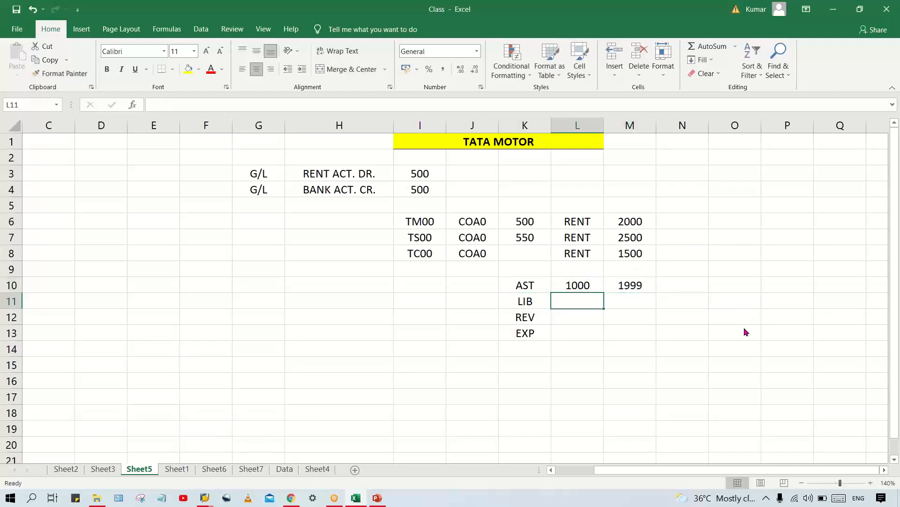
left_click(518, 289)
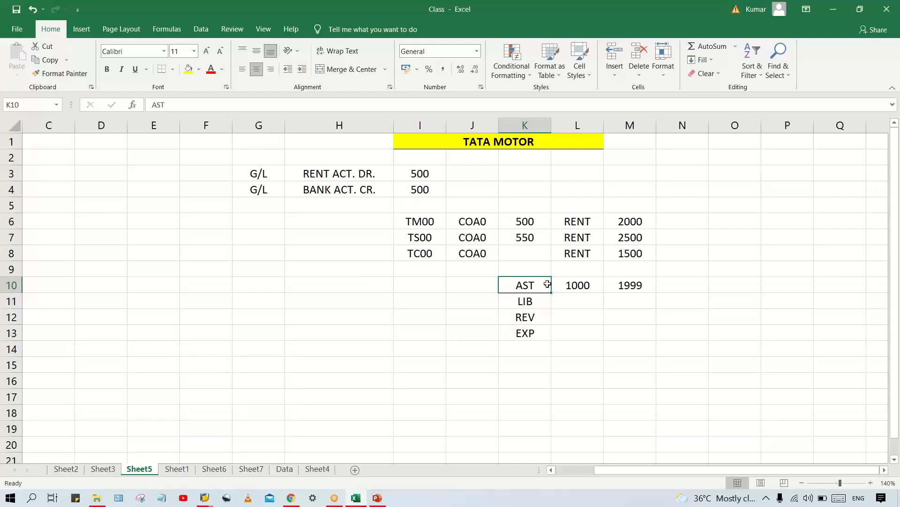
left_click(579, 289)
left_click(638, 287)
left_click(576, 286)
left_click(611, 284)
left_click(577, 287)
left_click(612, 284)
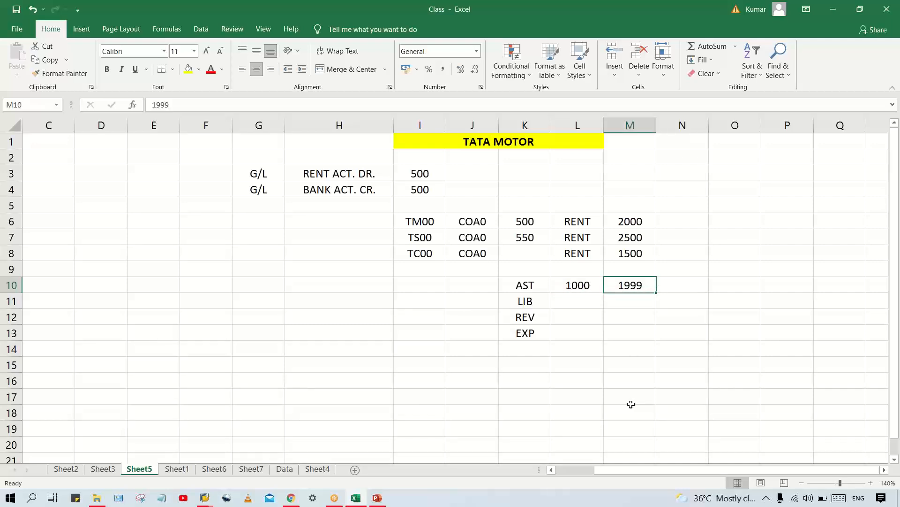
left_click(579, 289)
left_click(611, 286)
left_click(506, 285)
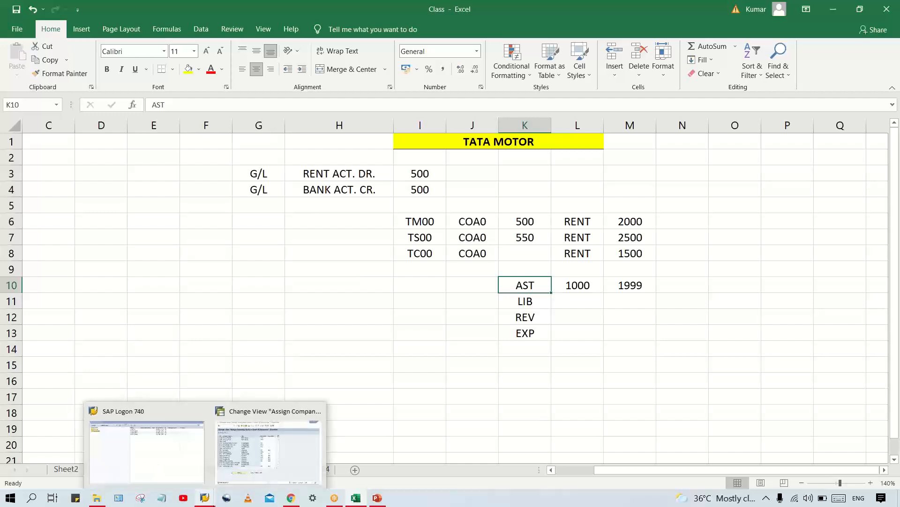
left_click(447, 400)
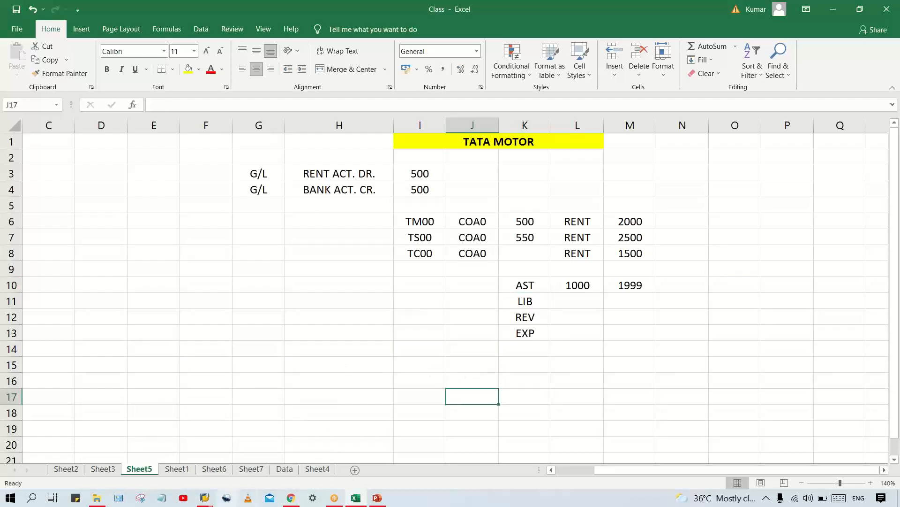
Switch to the SAP window, run transaction OBD4 and start new entries for G/L account groups
mouse_move(210, 501)
left_click(292, 457)
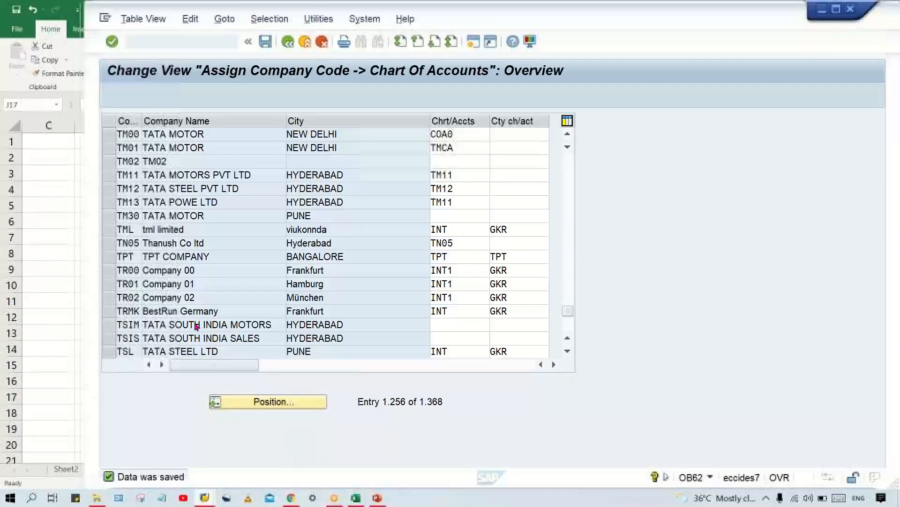
left_click(171, 38)
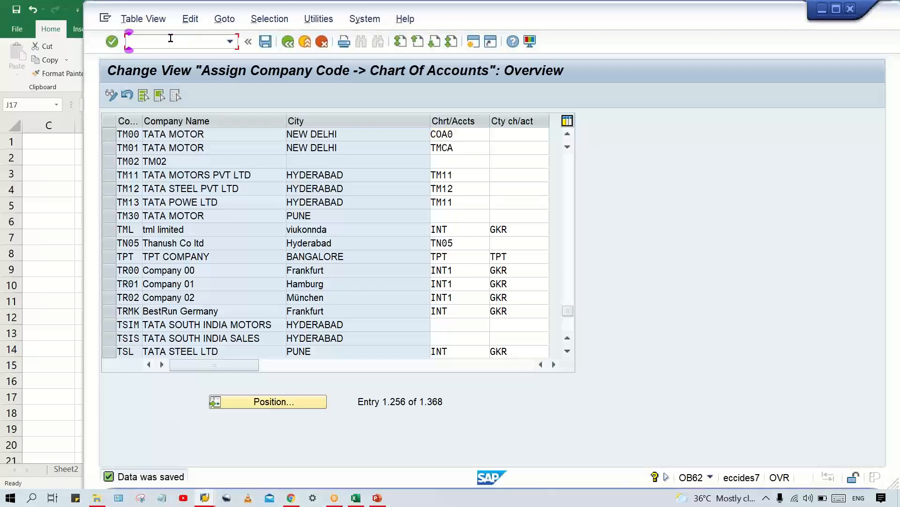
type("/")
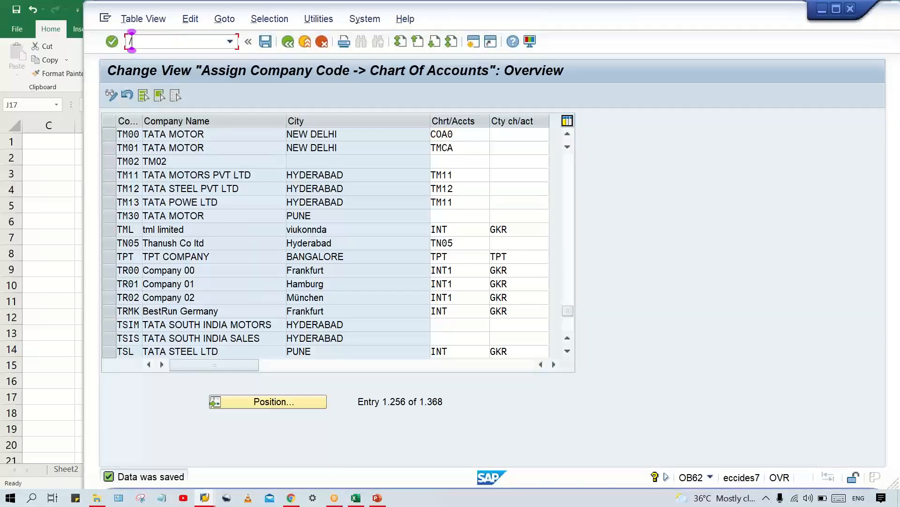
type("NOBD4")
key("Return")
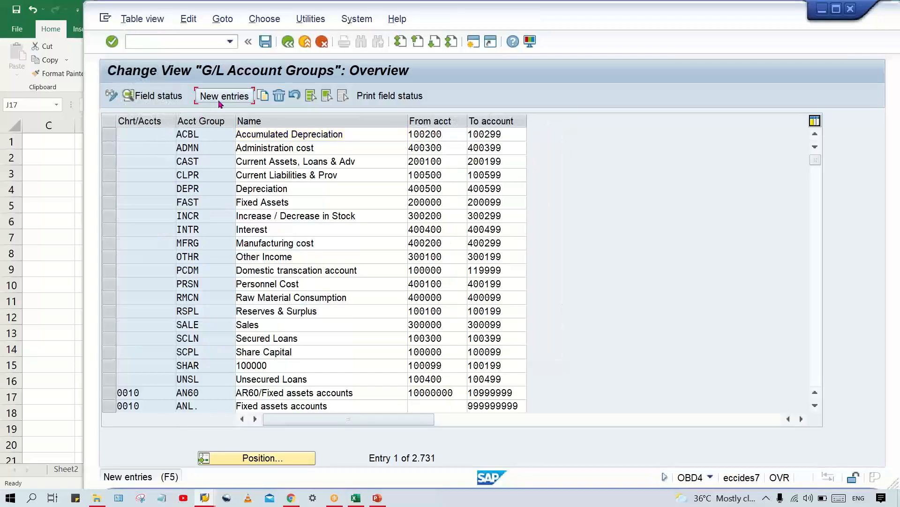
left_click(225, 96)
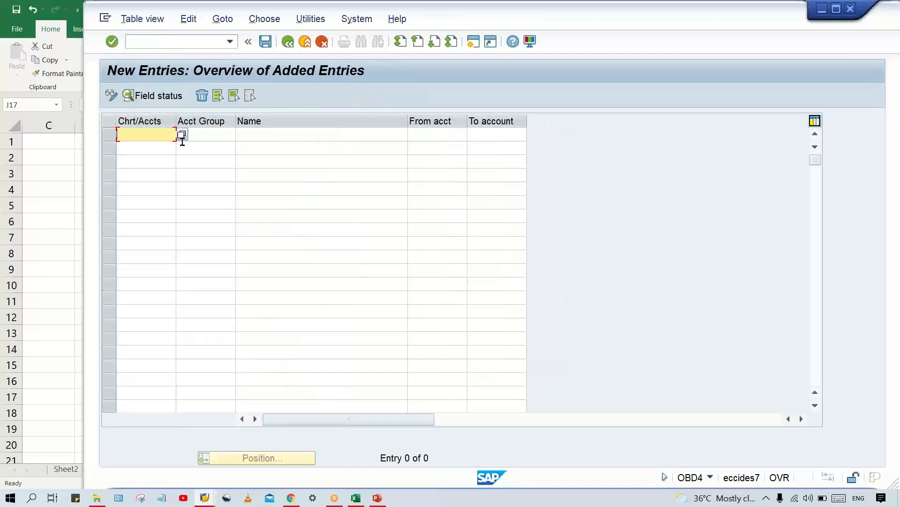
Begin the first new entry with chart of accounts COA1 and account group ASST
type("TM")
key("BackSpace")
key("BackSpace")
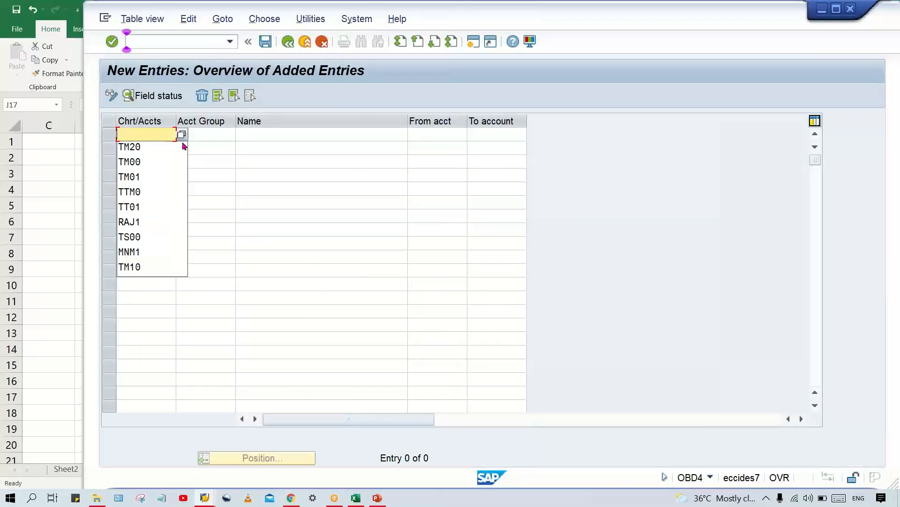
type("C0A1")
key("Tab")
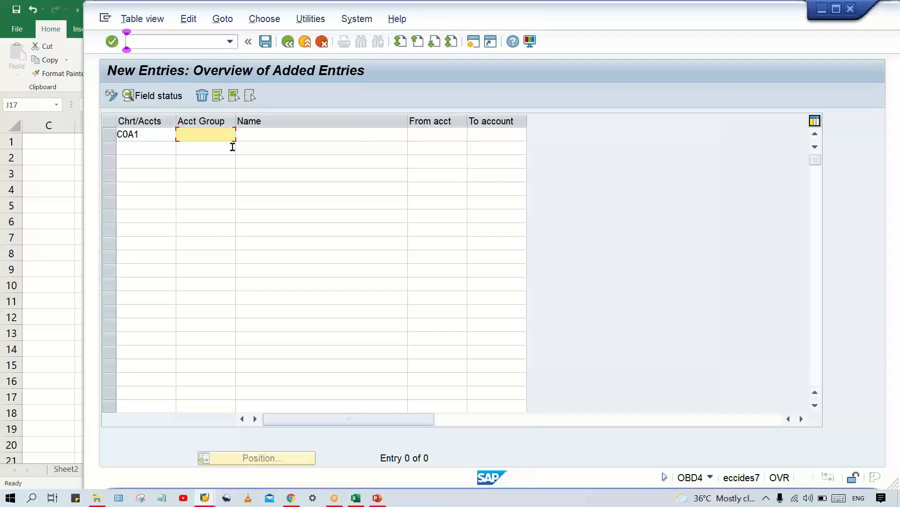
type("A")
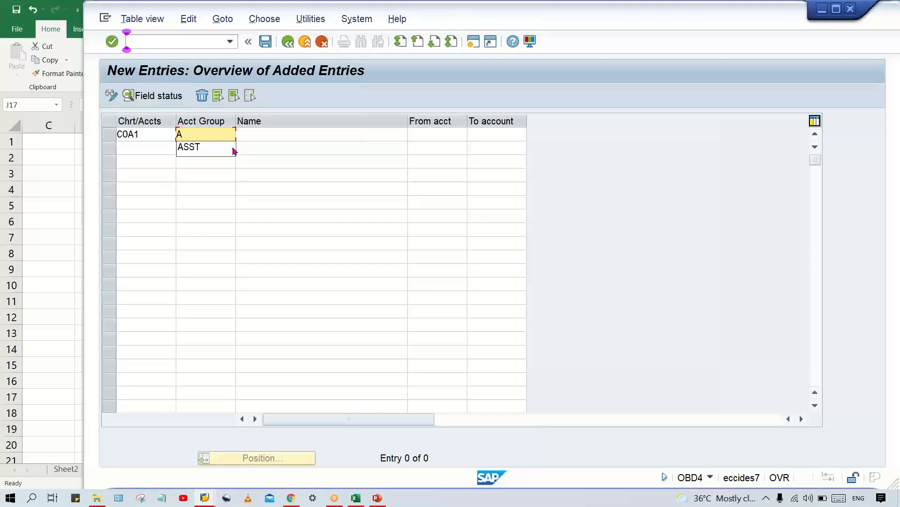
left_click(232, 147)
key("Tab")
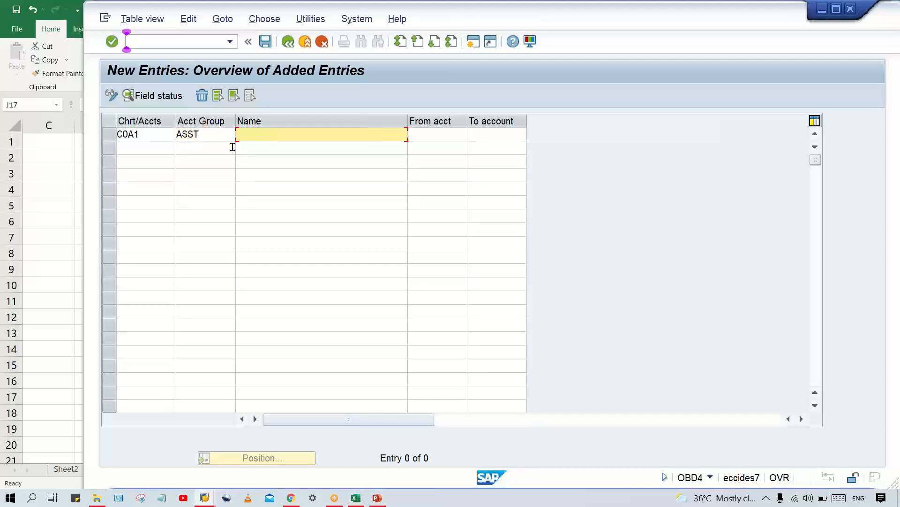
Name the ASST account group ASSET and give it the account range 1000 to 1999
type("A")
key("Down")
key("Down")
key("Return")
key("Tab")
type("1000")
key("Tab")
type("1999")
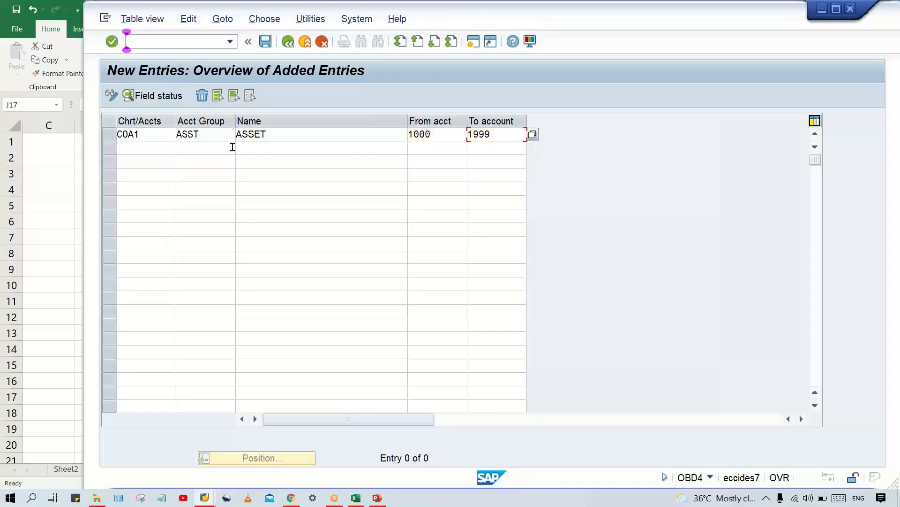
Begin a second entry with chart of accounts COA1 and account group LIAB
key("Tab")
type("C")
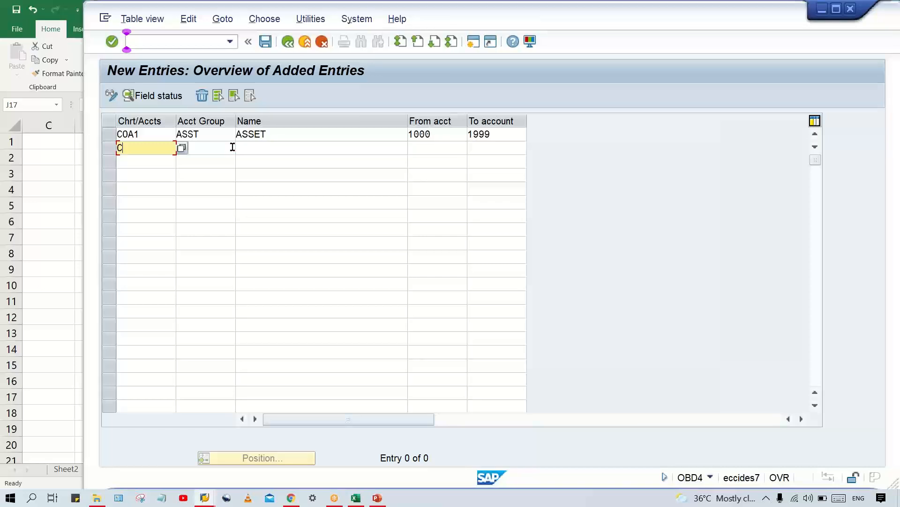
type("OA1")
key("Tab")
type("L")
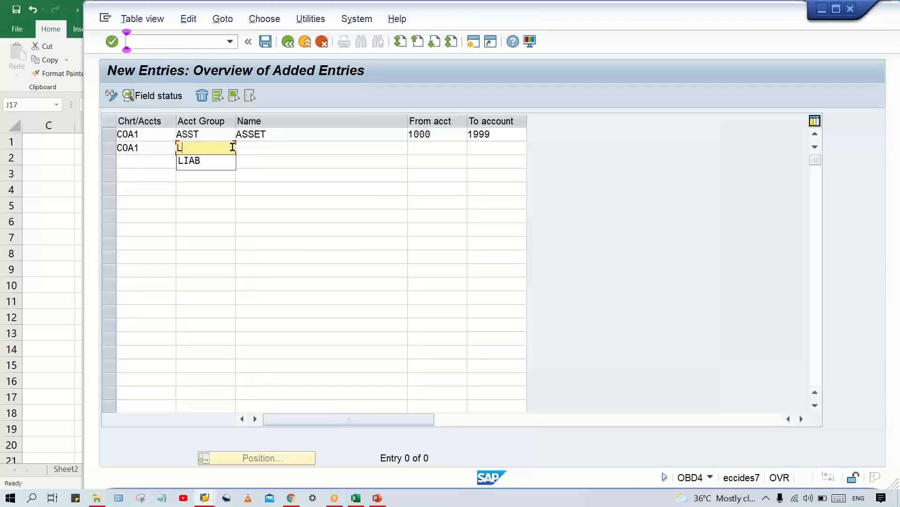
key("Down")
key("Return")
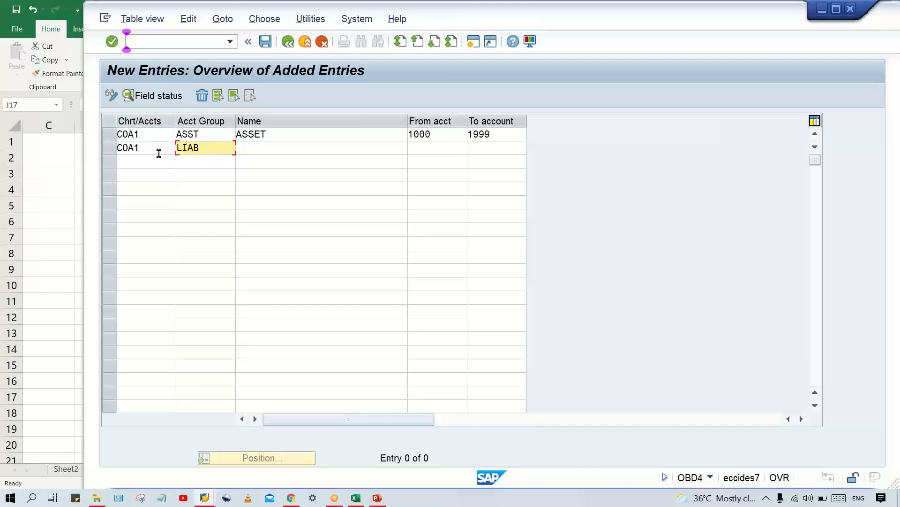
Correct the chart of accounts to COA0 in both the ASST and LIAB entries
left_click(156, 135)
key("BackSpace")
type("0")
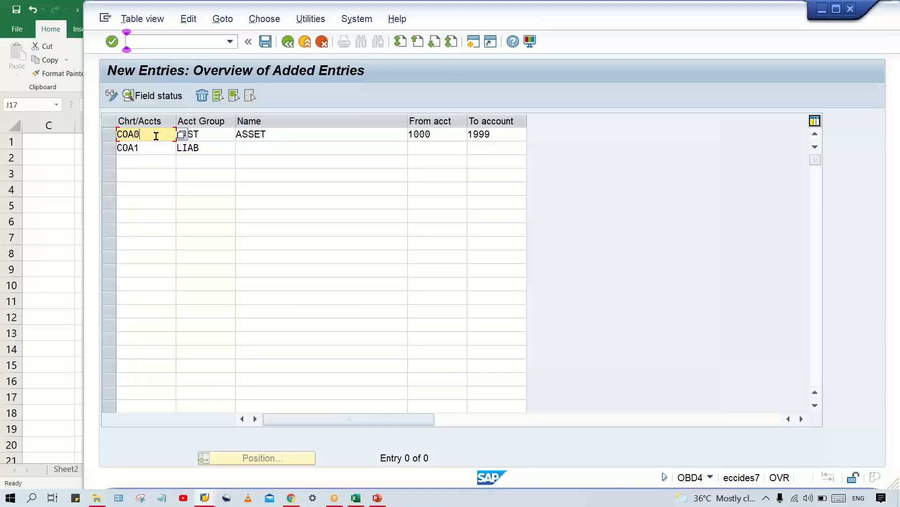
key("Down")
key("BackSpace")
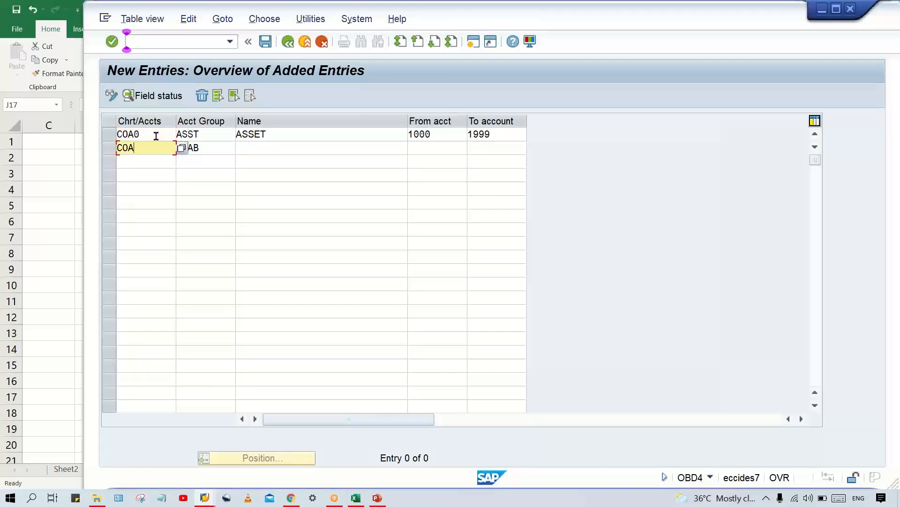
type("0")
Name the LIAB account group LIABILITY and give it the account range 2000 to 2999
left_click(266, 147)
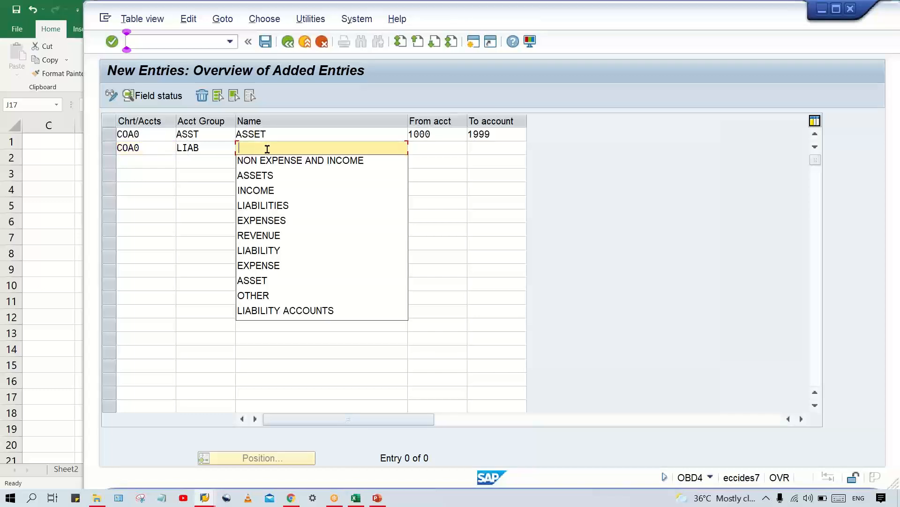
left_click(258, 145)
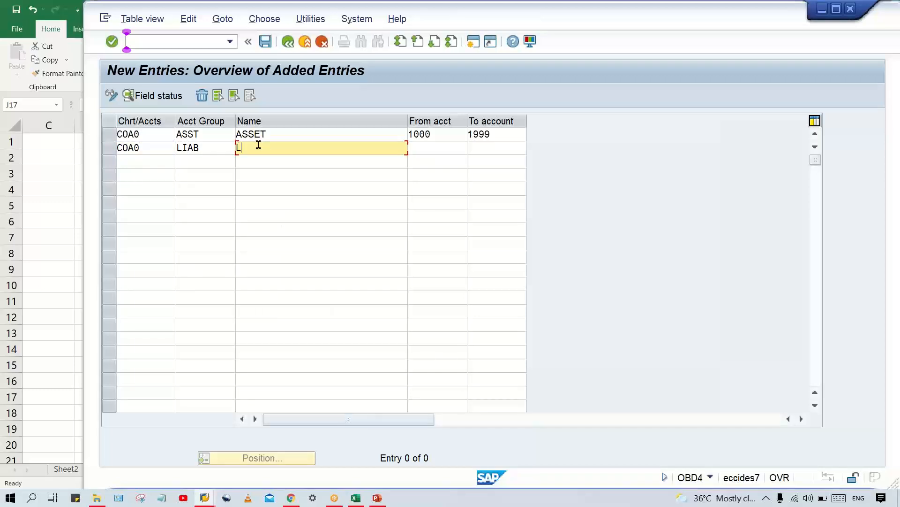
type("L")
key("Down")
key("Down")
key("Return")
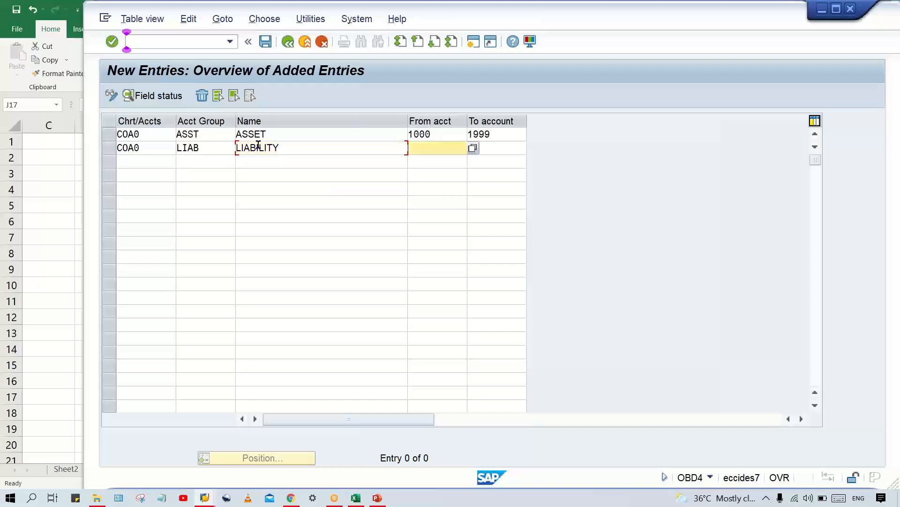
type("2")
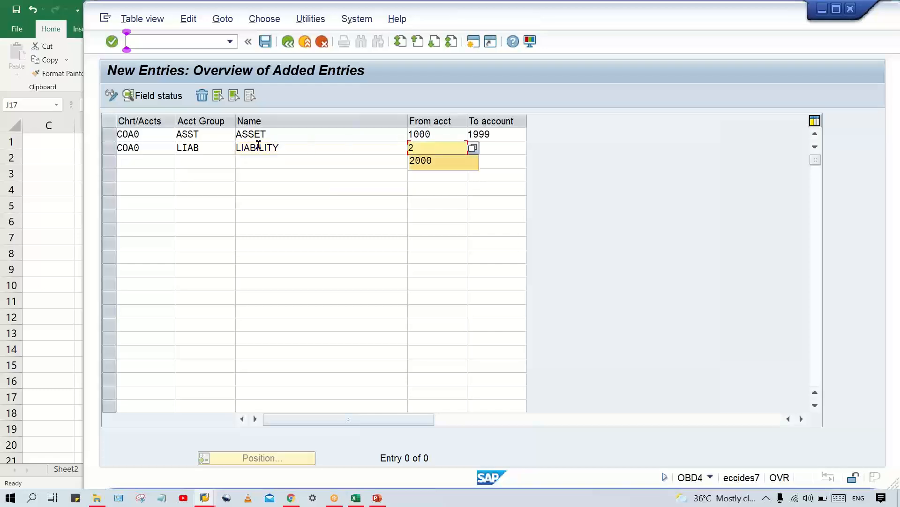
key("Return")
type("2")
key("Down")
key("Return")
Begin a third entry with chart of accounts COA0 and account group REVN
type("COA")
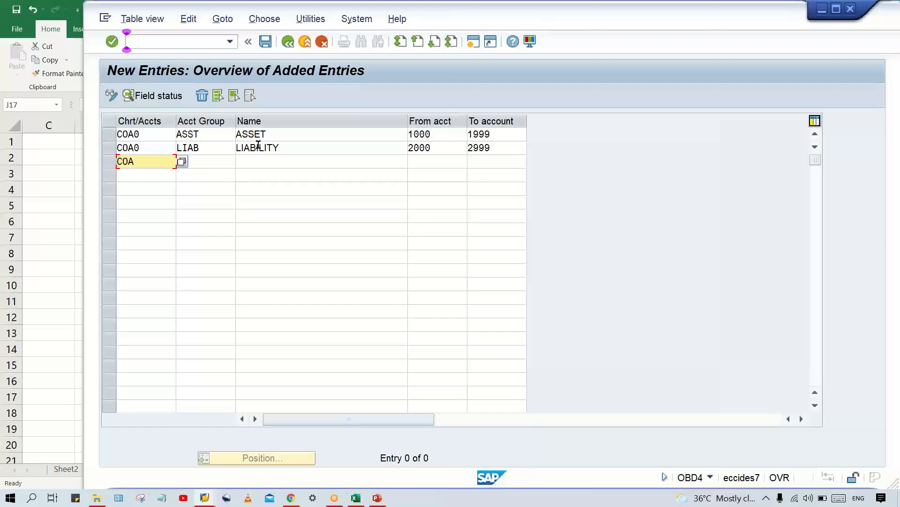
type("0")
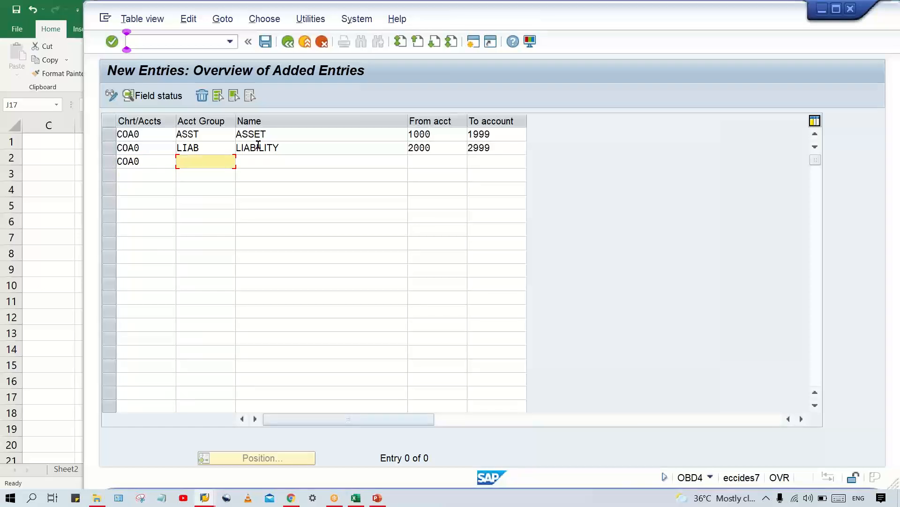
type("R")
key("Down")
key("Return")
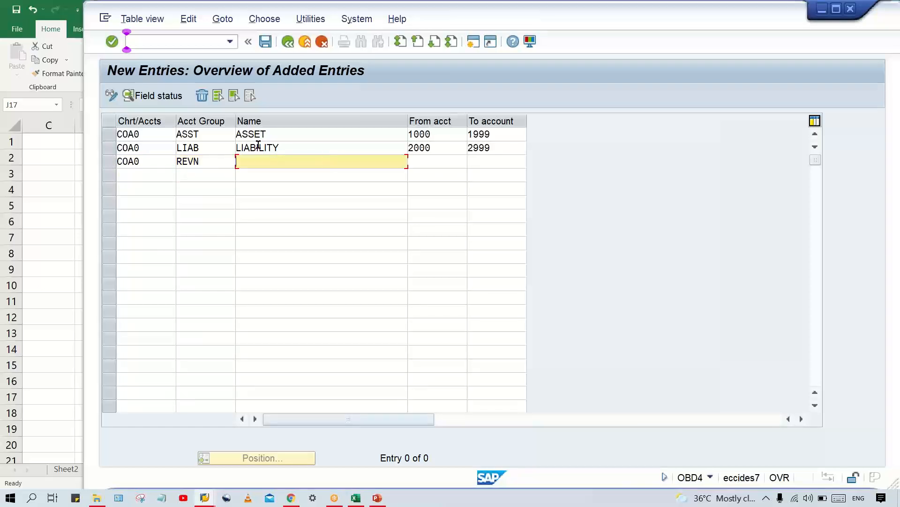
Name the REVN account group REVENUE and give it the account range 3000 to 3999
type("R")
key("Down")
key("Return")
type("300")
key("Down")
key("Return")
type("399")
key("Down")
key("Return")
Begin a fourth entry with chart of accounts COA0 and account group EXPN
type("CP")
key("BackSpace")
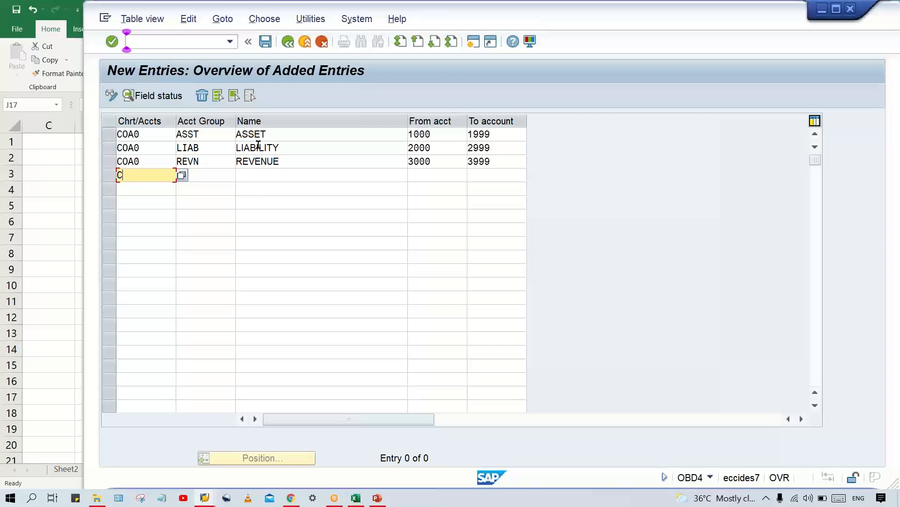
type("OA0")
key("Tab")
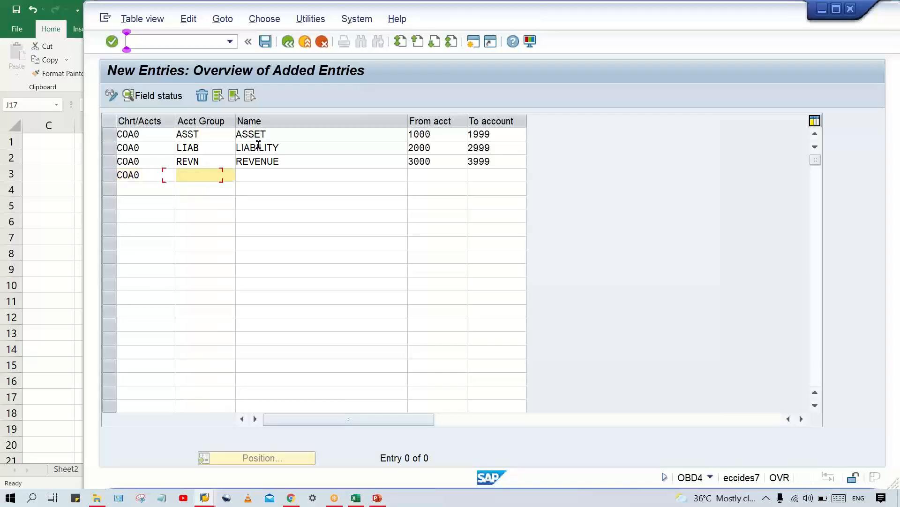
type("EXPN")
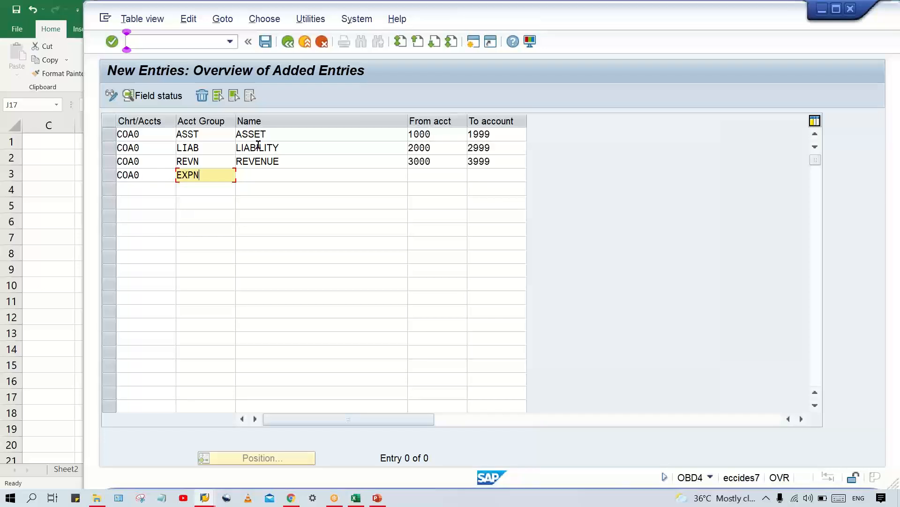
key("Tab")
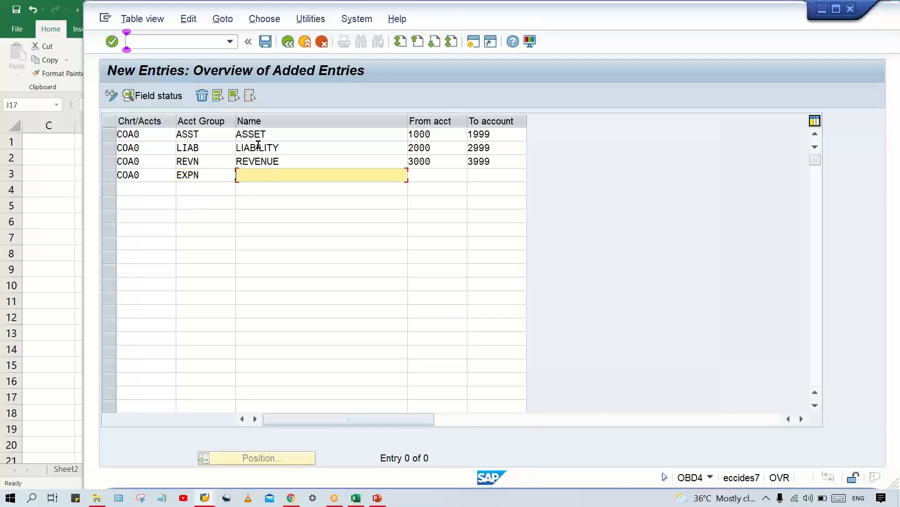
Name the EXPN account group EXPENSE and give it the account range 4000 to 4999
type("E")
key("Down")
key("Down")
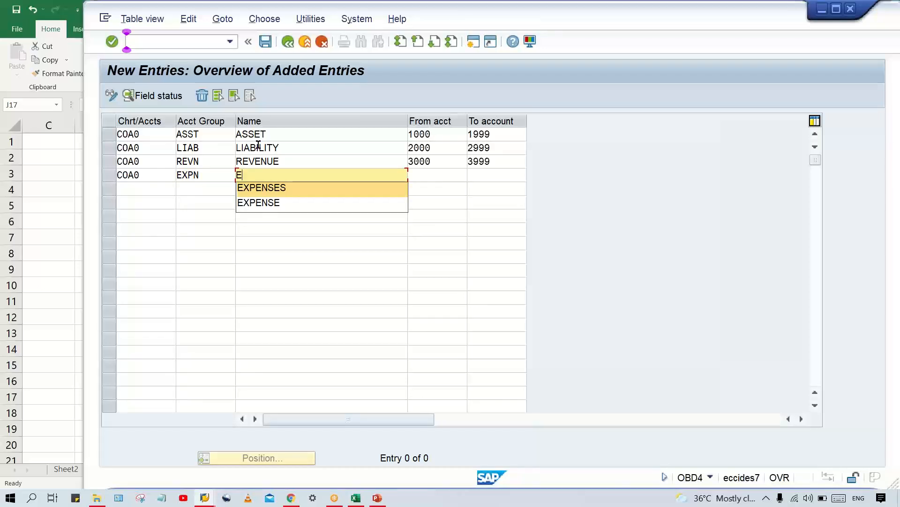
key("Tab")
type("4")
key("Down")
key("Return")
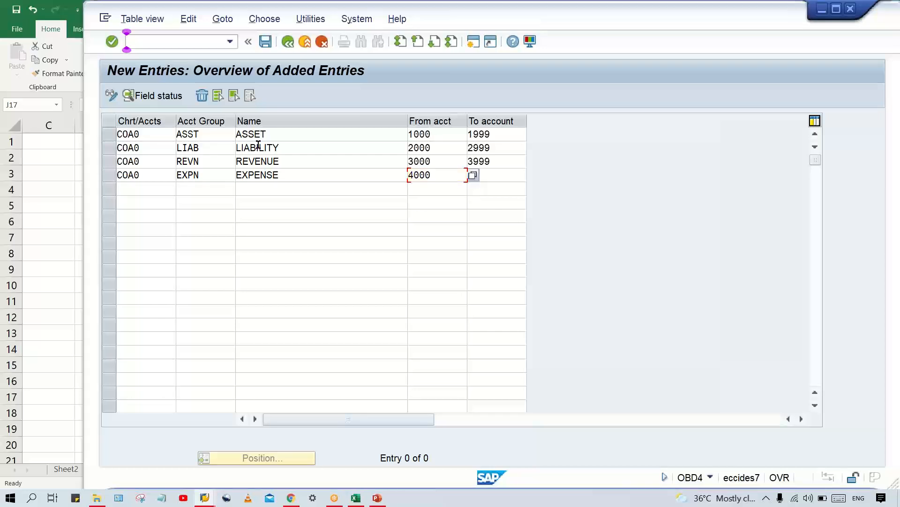
key("Tab")
type("4")
key("Down")
key("Return")
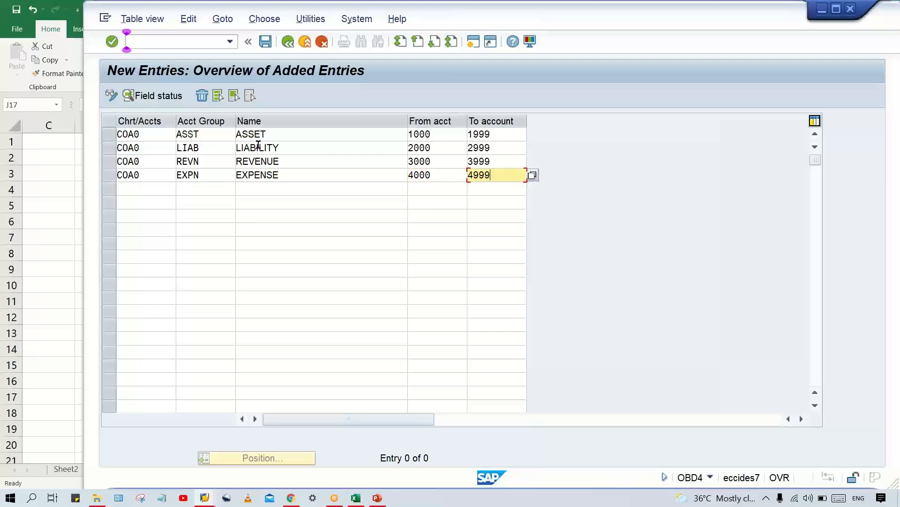
Begin a fifth entry with chart of accounts COA0 and account group OTHR
key("Tab")
type("COA0")
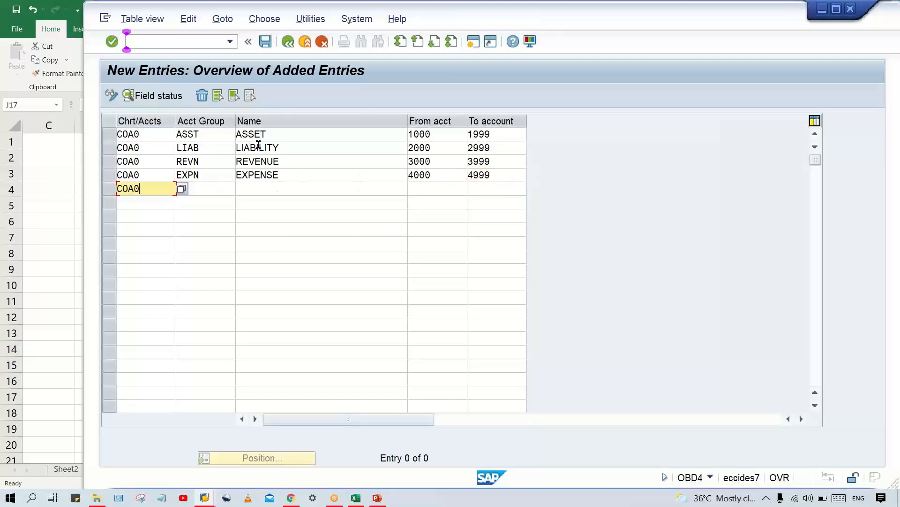
key("Tab")
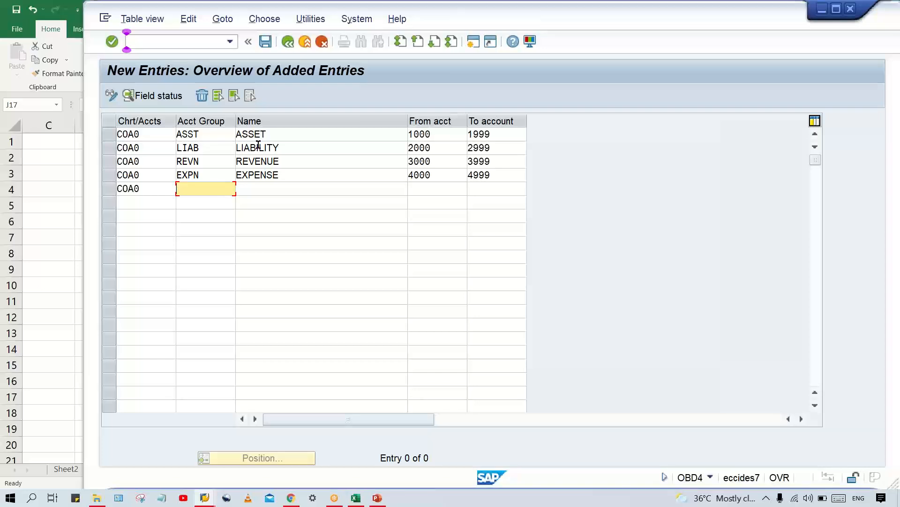
type("O")
key("Down")
key("Return")
key("Tab")
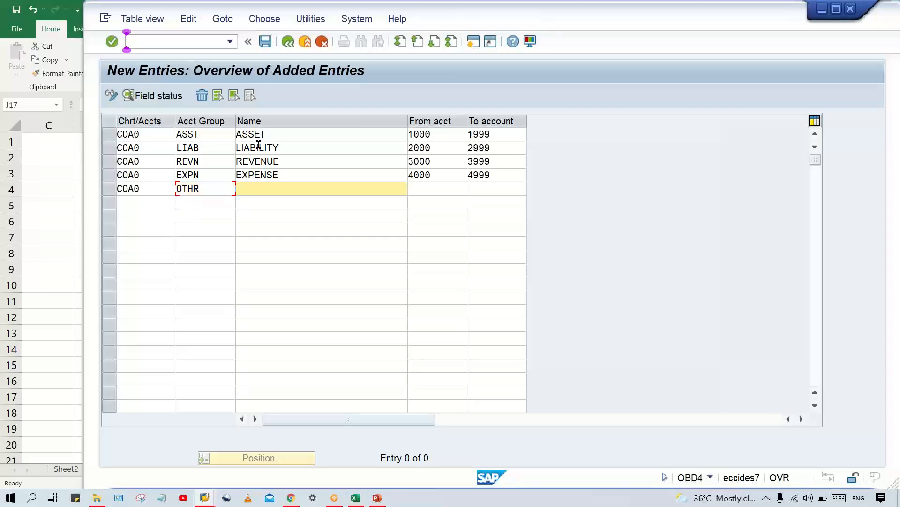
Name the OTHR account group OTHER and give it the account range 5000 to 5999
type("O")
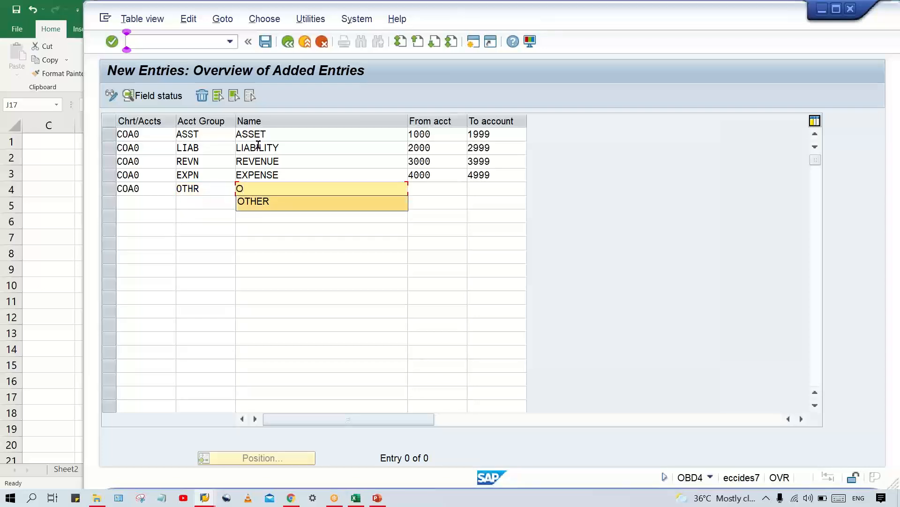
key("Return")
key("Tab")
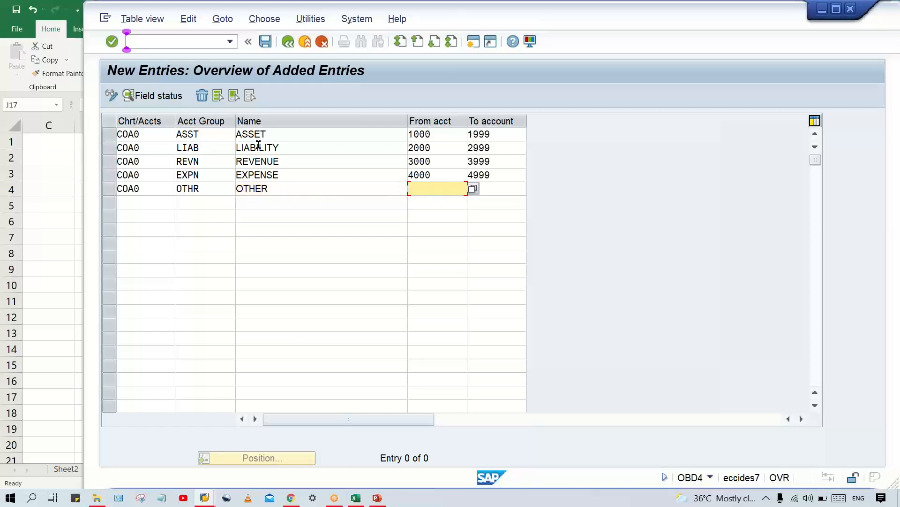
type("5")
key("Return")
key("Tab")
type("5")
key("Return")
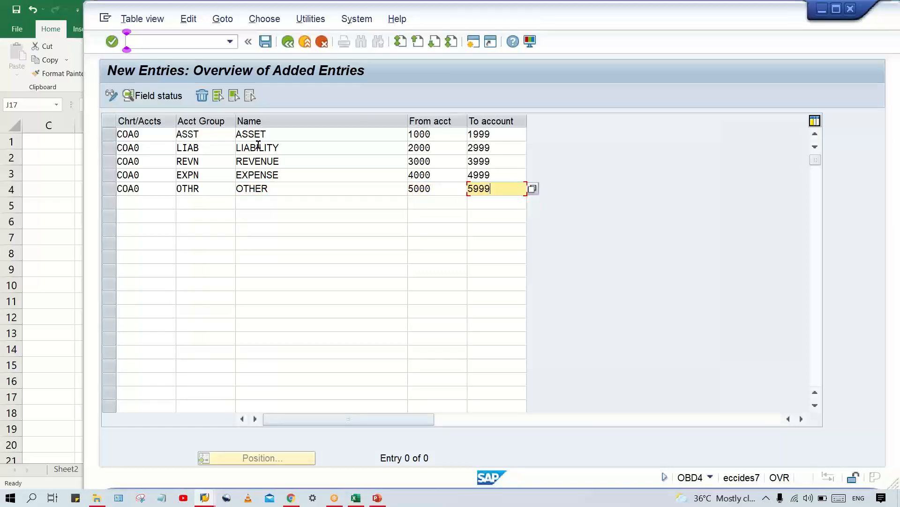
Validate the five account group entries and save them under the TATA MOTOR customizing request
key("Return")
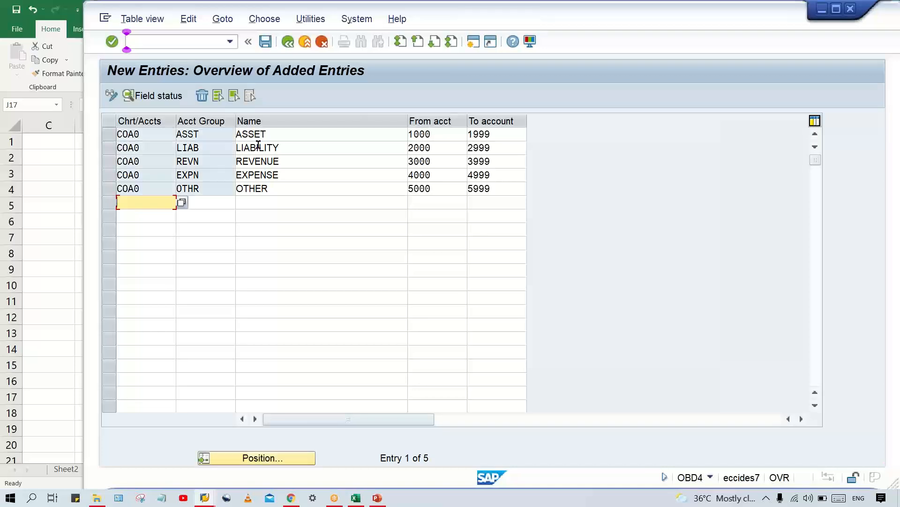
key("ctrl+s")
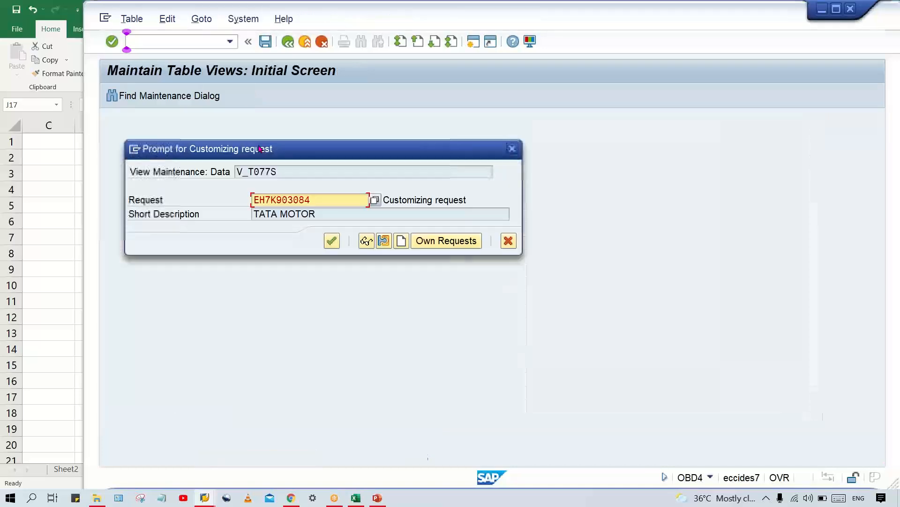
key("Return")
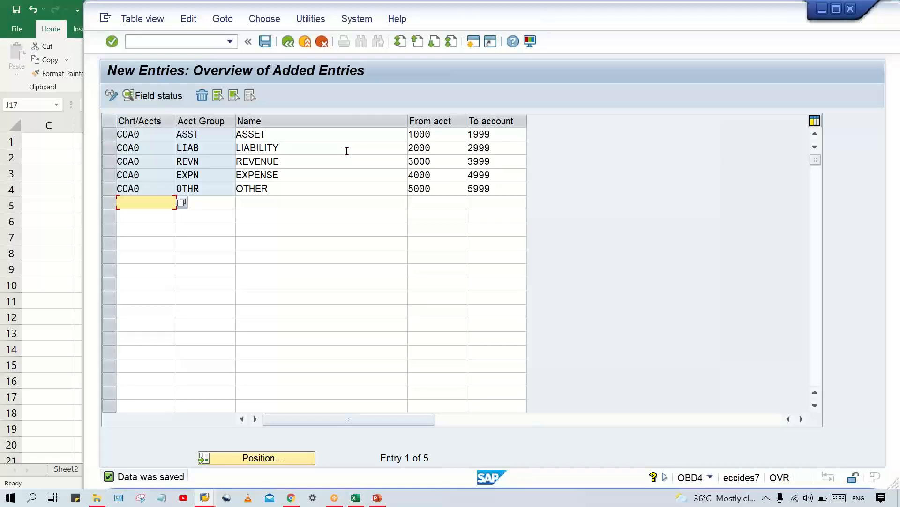
Switch to the Class workbook in Excel and clear the company code and account group notes in I6:M15
left_click(353, 500)
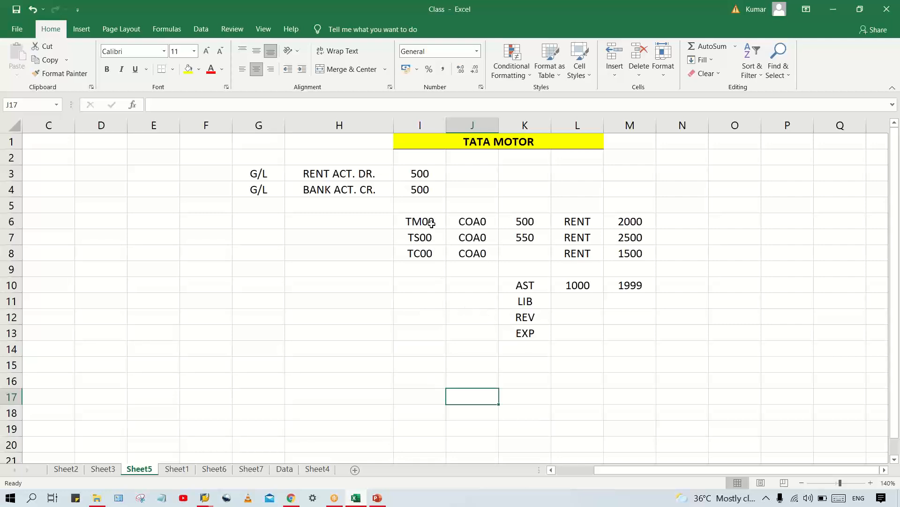
left_click_drag(397, 221, 622, 358)
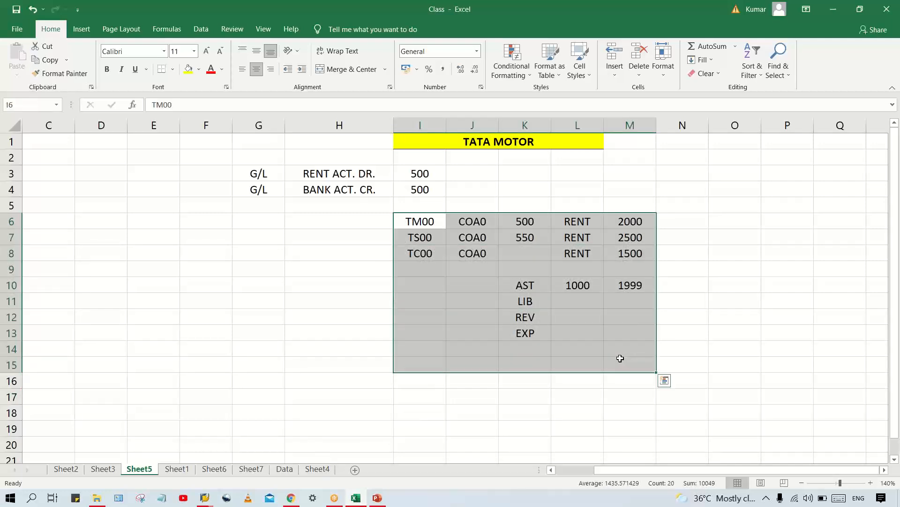
key("Delete")
left_click(467, 218)
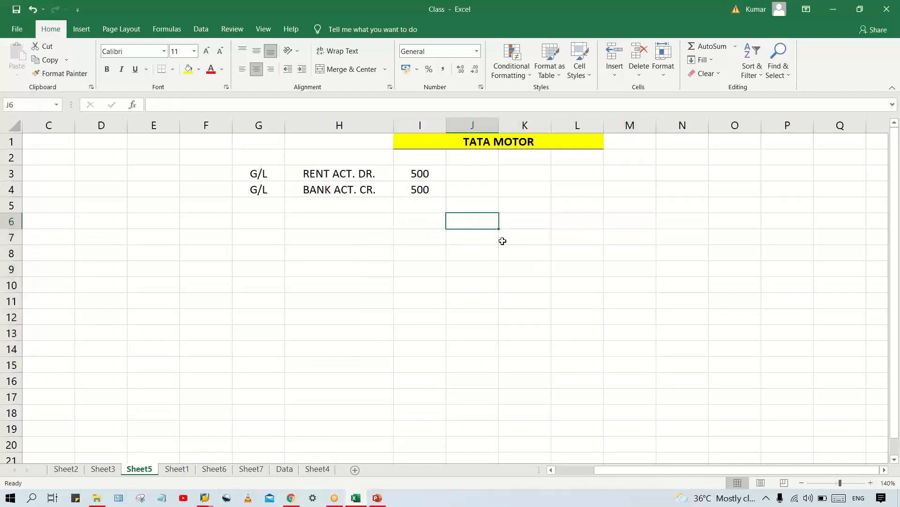
Enter the sample account name HDFC BNK ACT in cell K6
left_click(530, 220)
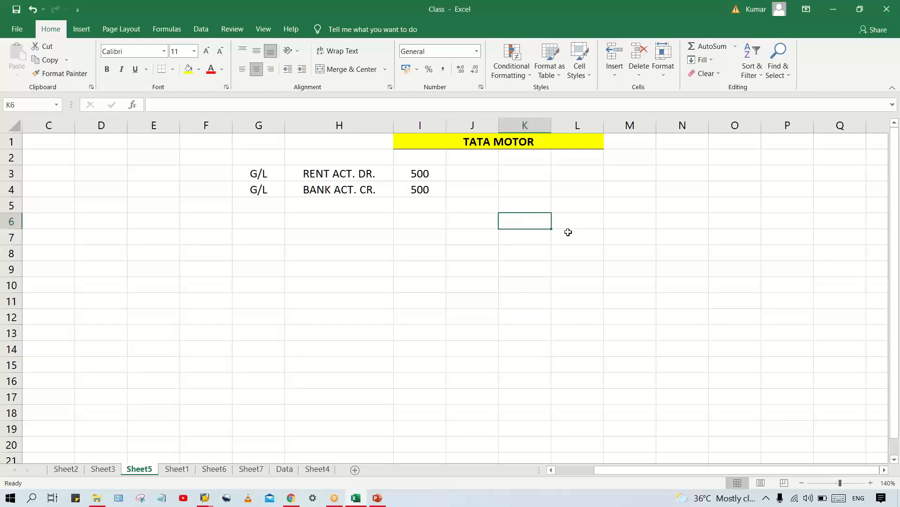
type("HDF")
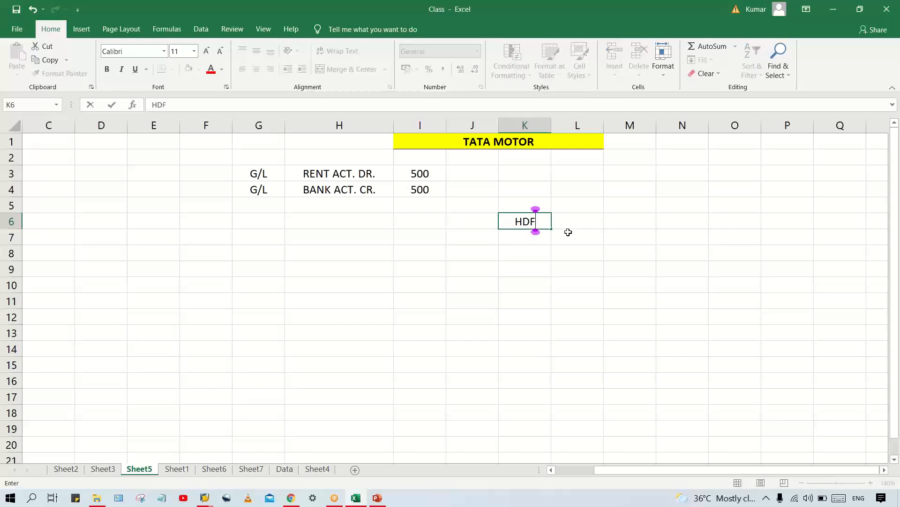
type("C BNK")
type("ACT")
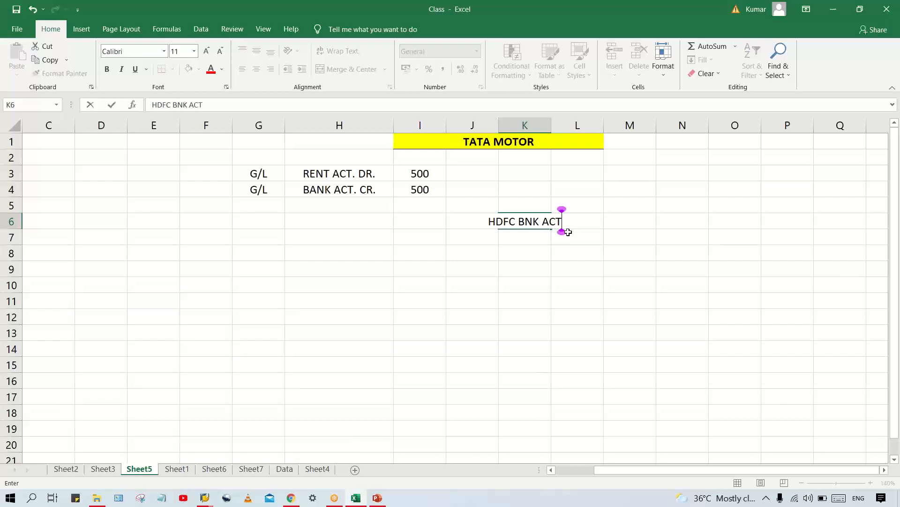
key("Return")
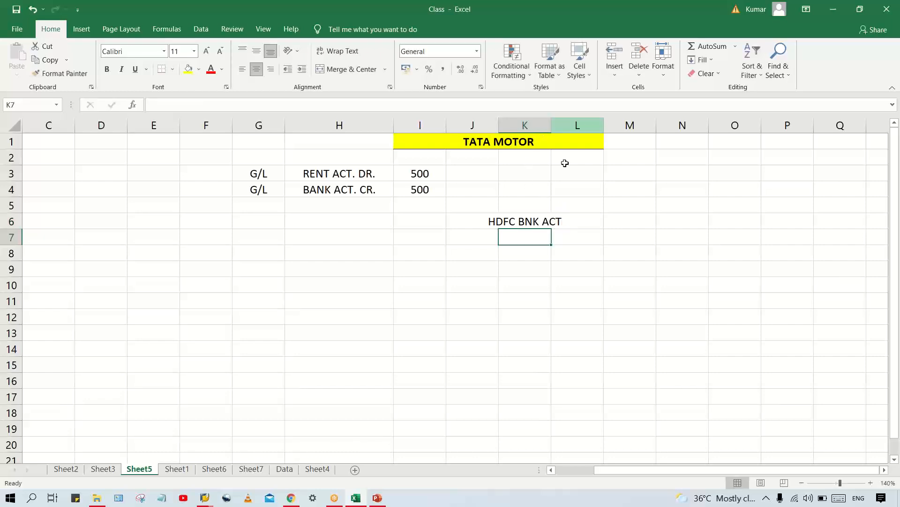
Move the HDFC BNK ACT label from K6 to H7
left_click(512, 223)
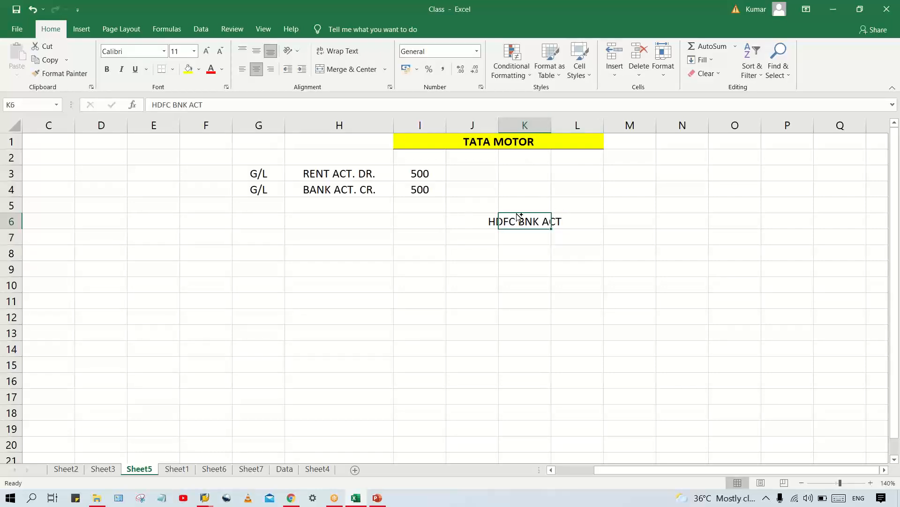
key("ctrl+c")
left_click(316, 235)
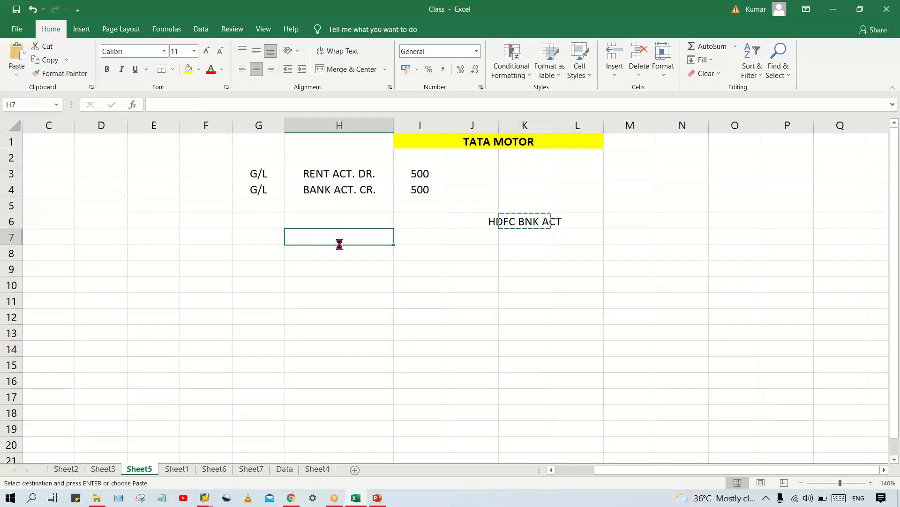
key("Return")
Enter the account group ASST in G7, beside the HDFC BNK ACT label
left_click(240, 239)
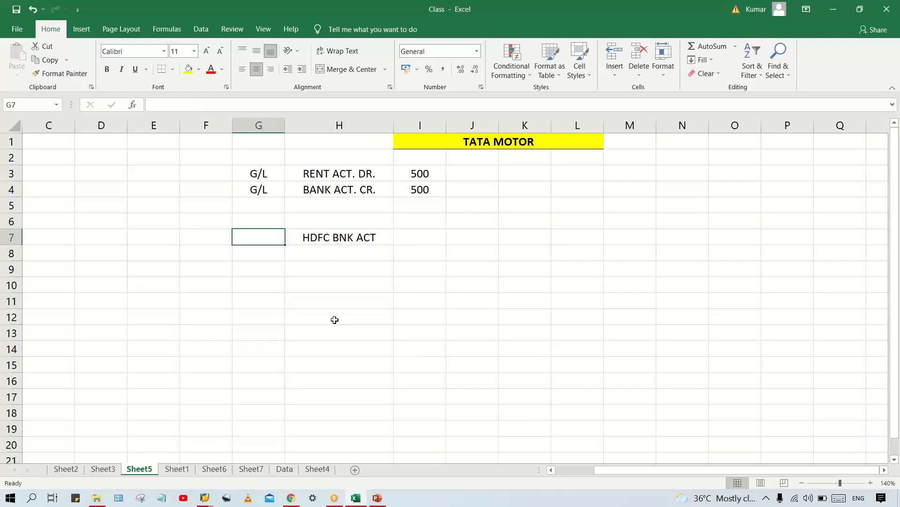
type("ASST")
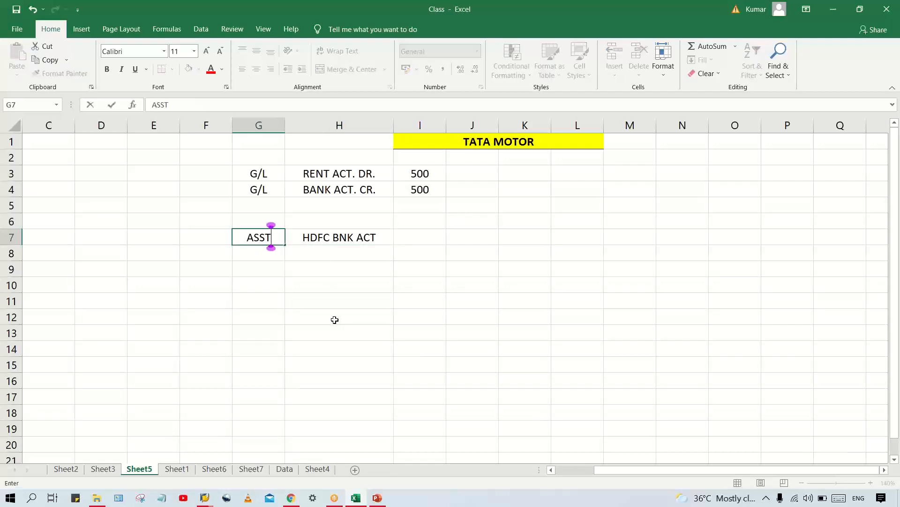
key("Tab")
key("Tab")
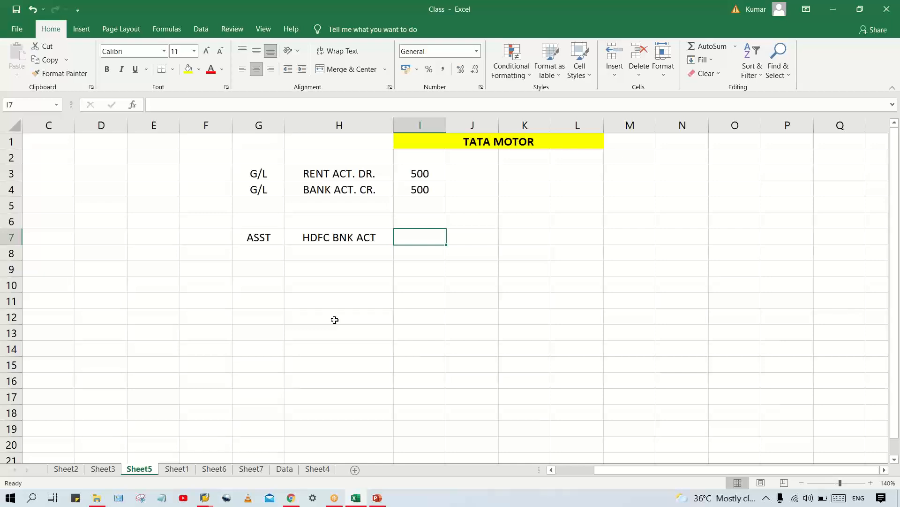
Enter the ASST account range in row 7, with 1000 in E7 and 1999 in F7
left_click(143, 240)
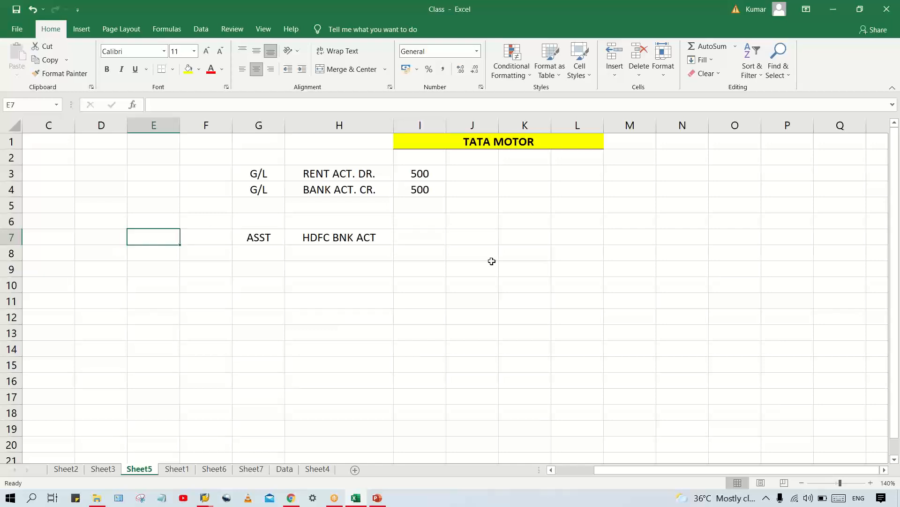
type("1000")
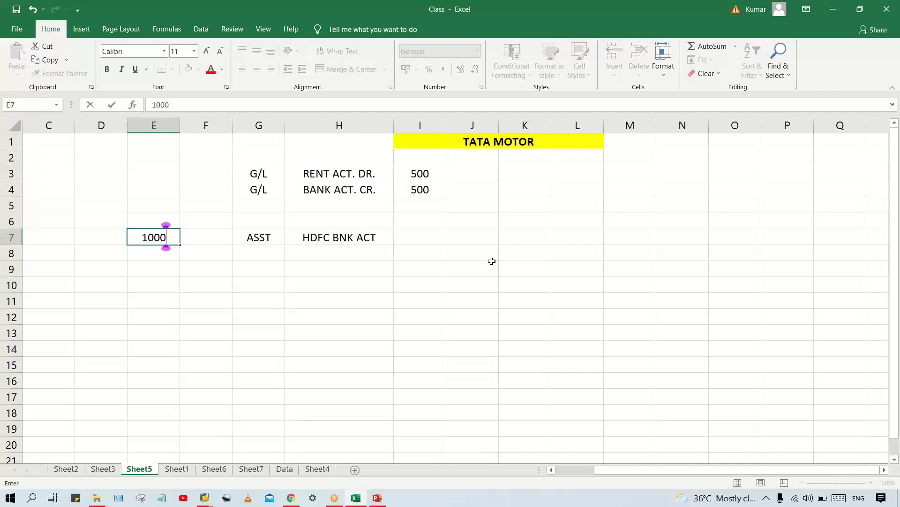
key("Tab")
type("1999")
key("Return")
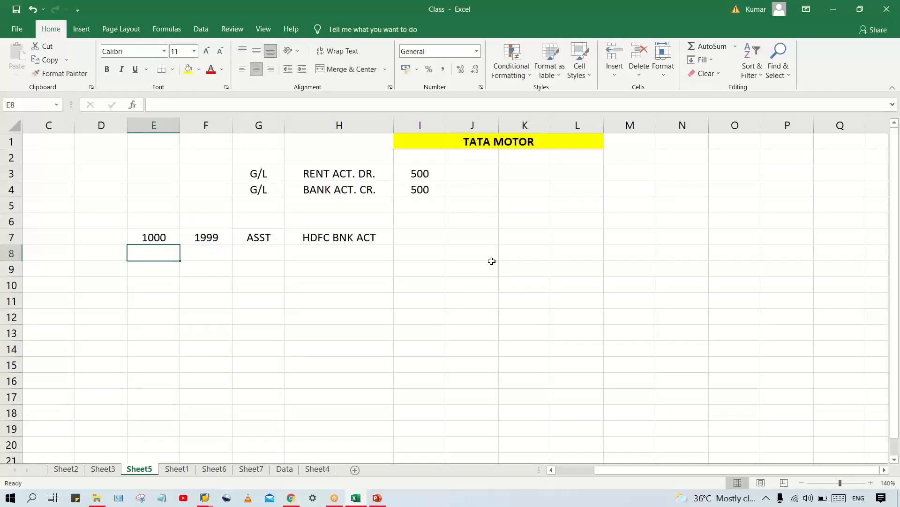
Enter 1000 in I7 as the G/L account number for HDFC BNK ACT
left_click(424, 238)
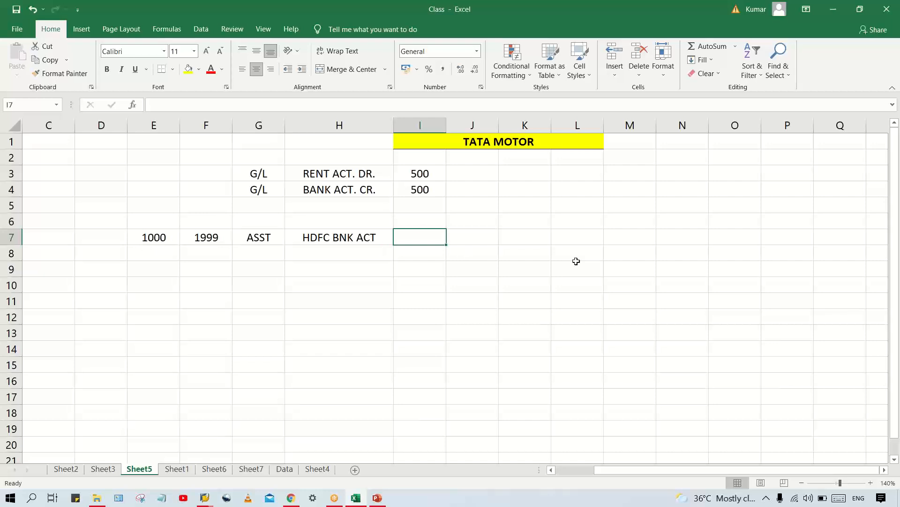
type("1000")
key("Return")
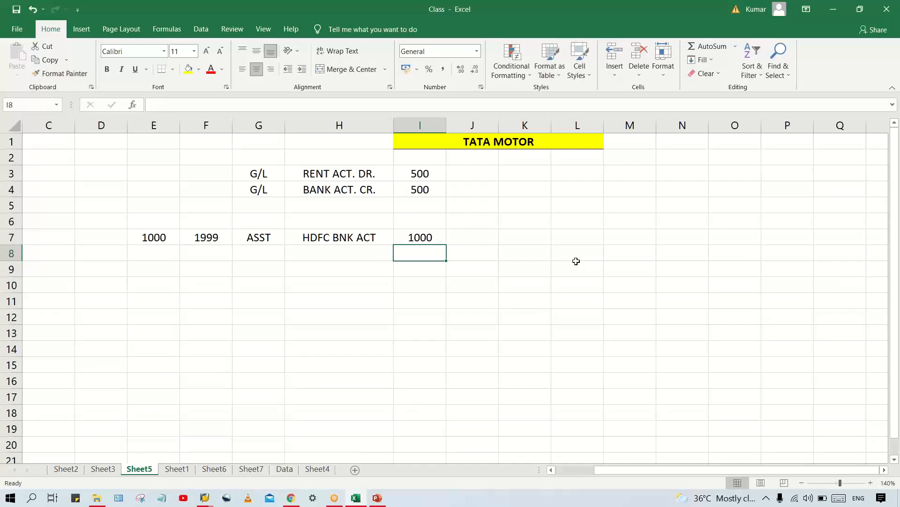
Examine row 7 to relate the account range, account group and account name to the assigned G/L number
left_click(150, 240)
left_click(211, 244)
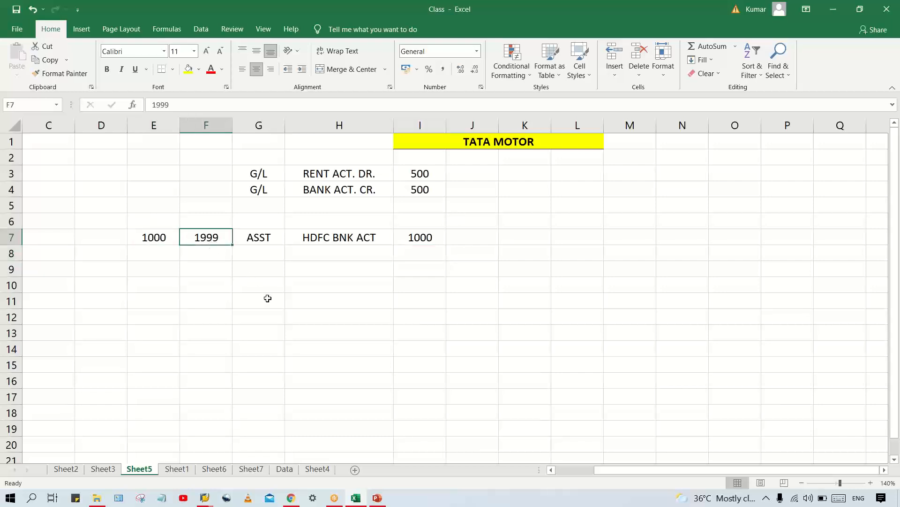
left_click(409, 239)
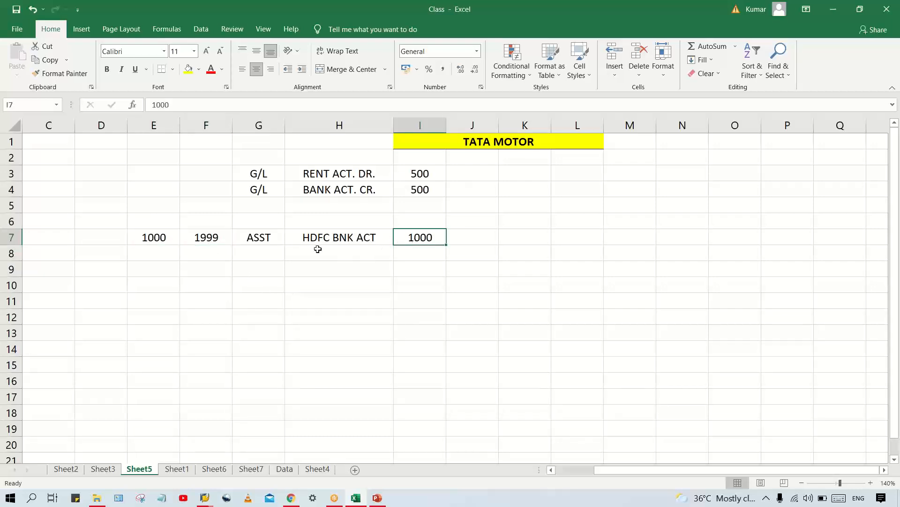
left_click(351, 241)
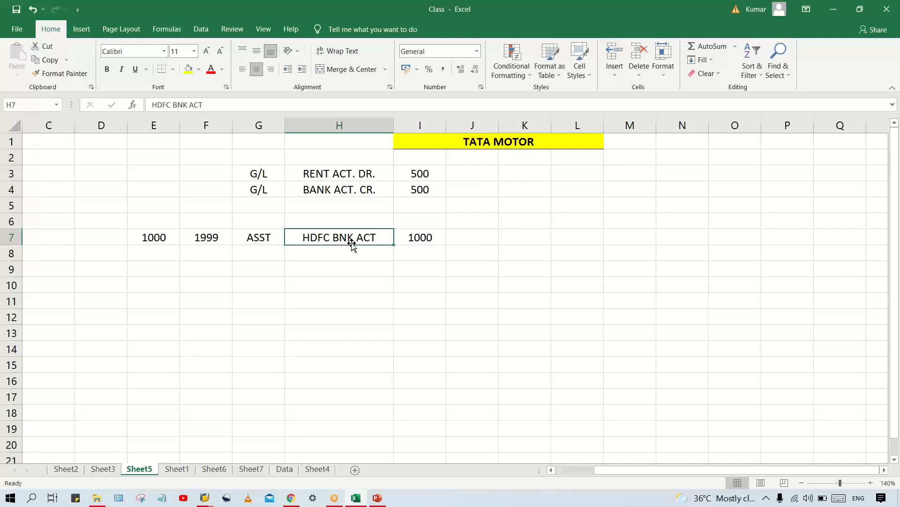
left_click(271, 237)
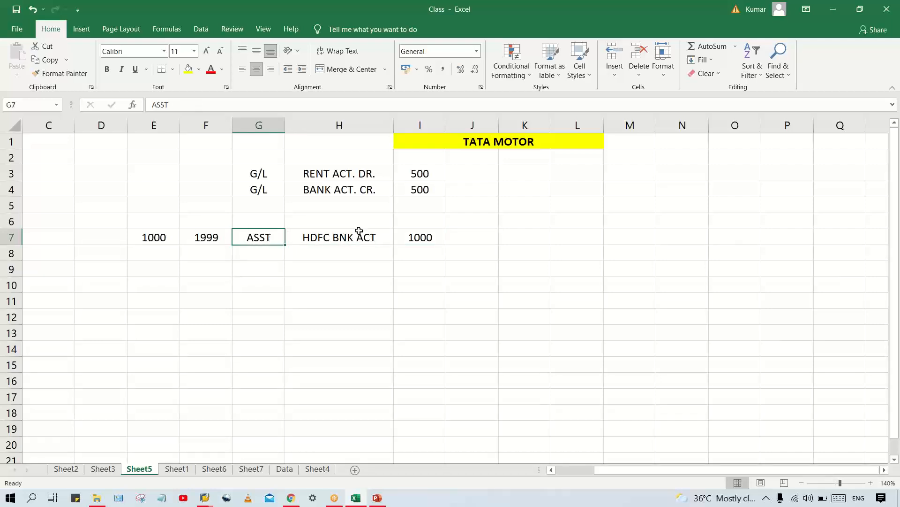
left_click(431, 241)
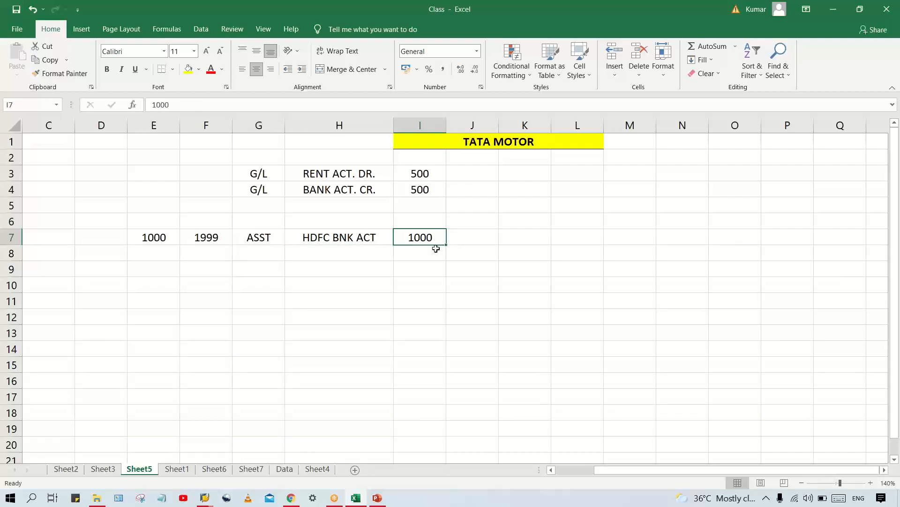
left_click(159, 238)
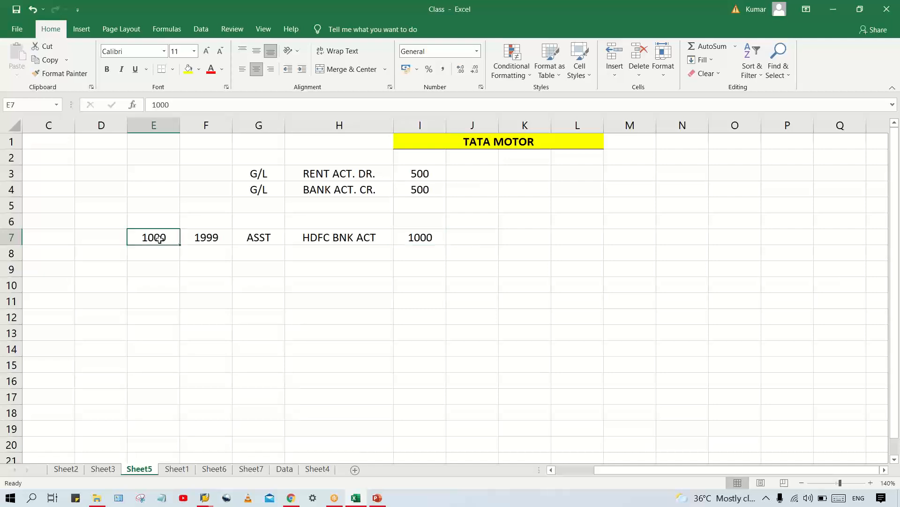
left_click(212, 238)
left_click(250, 239)
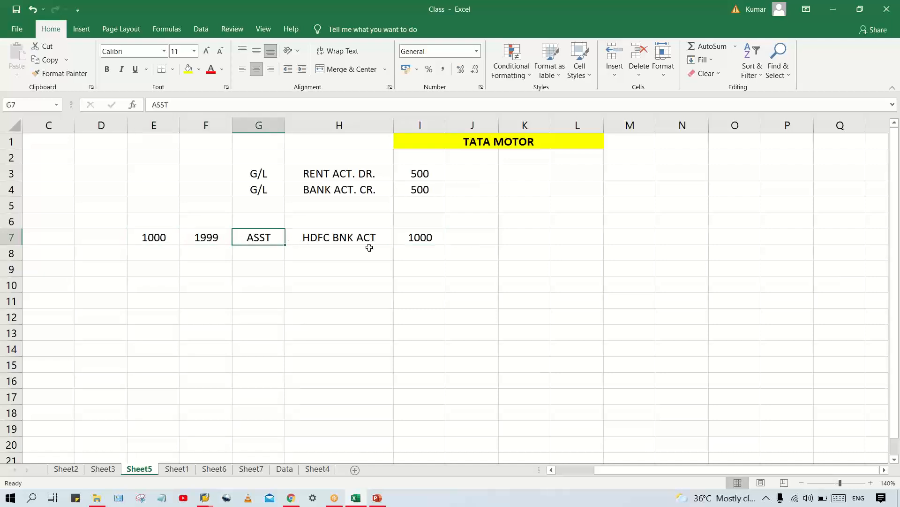
left_click(427, 238)
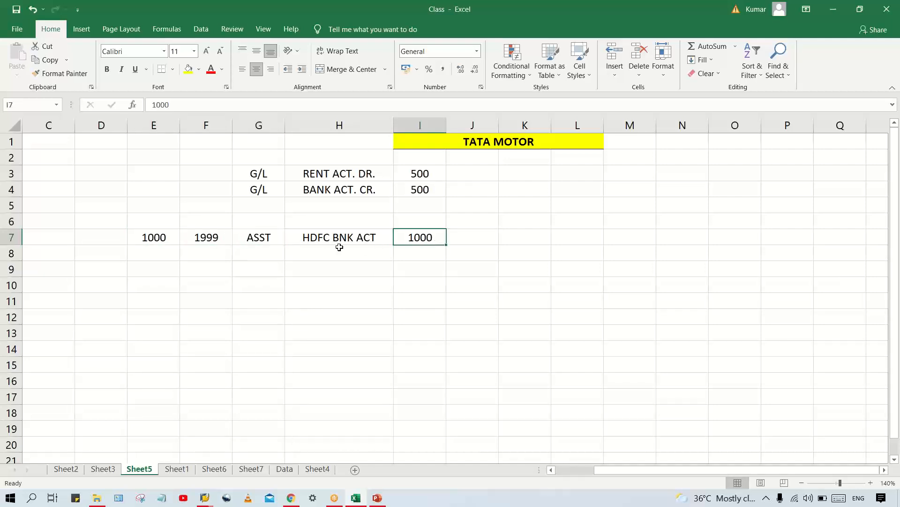
left_click(325, 248)
left_click(343, 238)
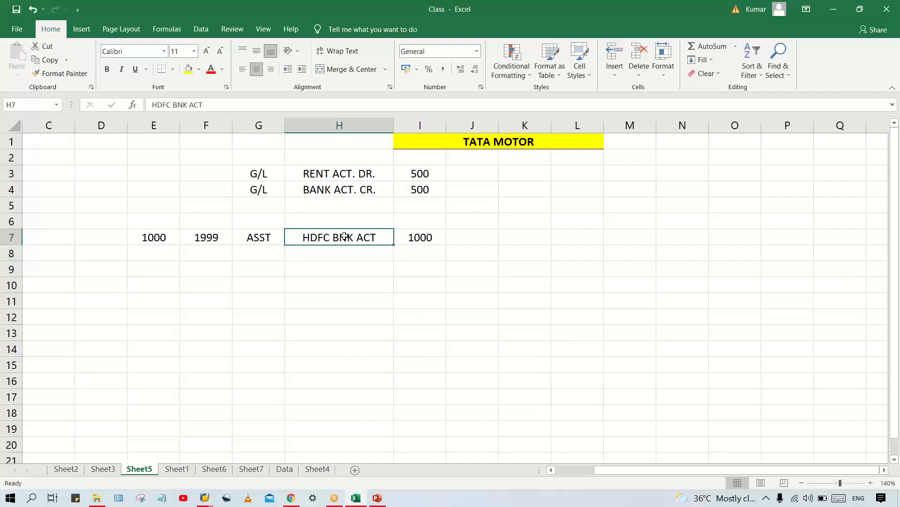
left_click(429, 239)
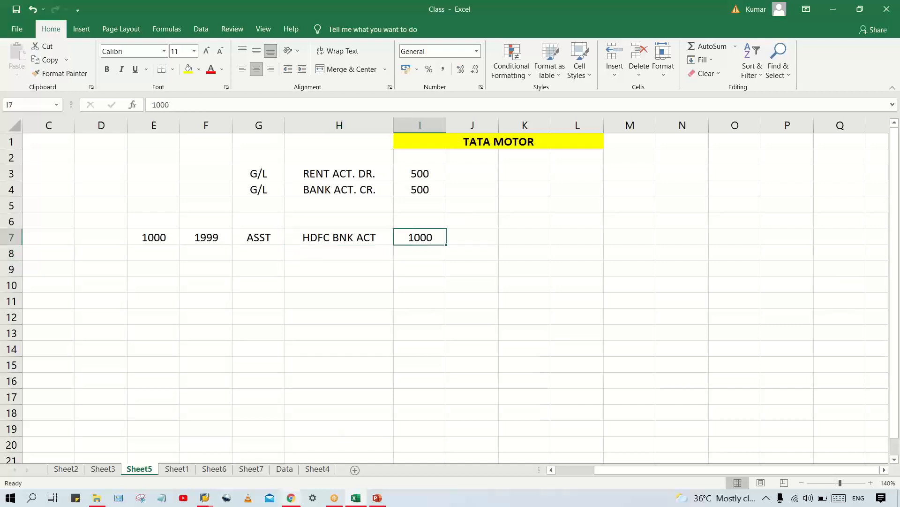
Switch to SAP, inspect the Account control field status of account group ASST, and return to the account group entries
left_click(205, 497)
left_click(294, 456)
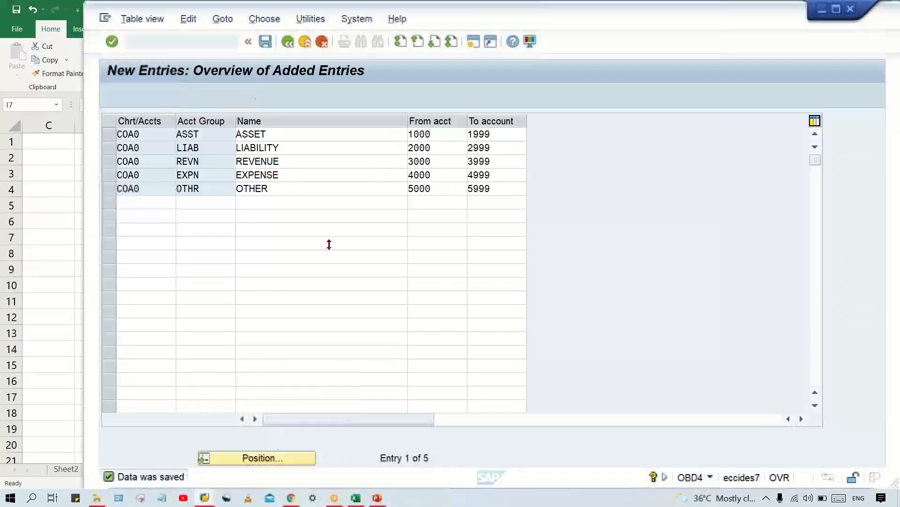
left_click(209, 136)
double_click(208, 135)
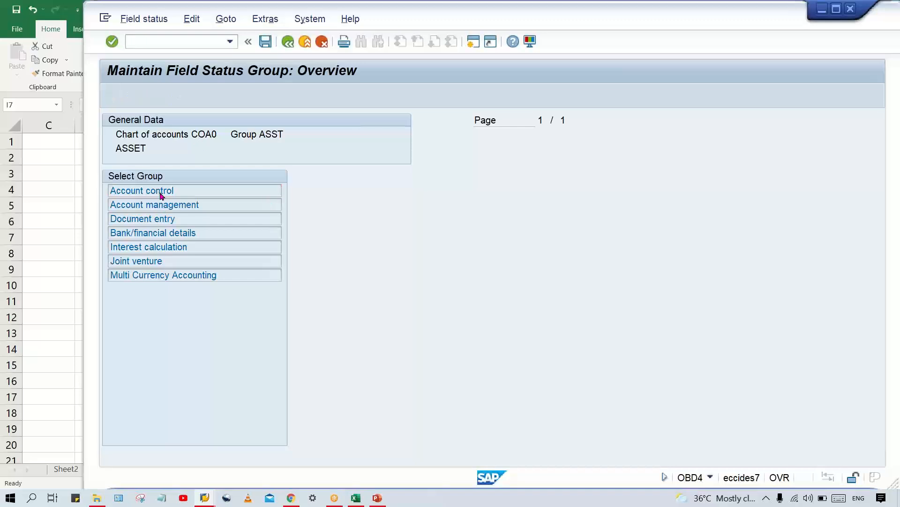
double_click(160, 191)
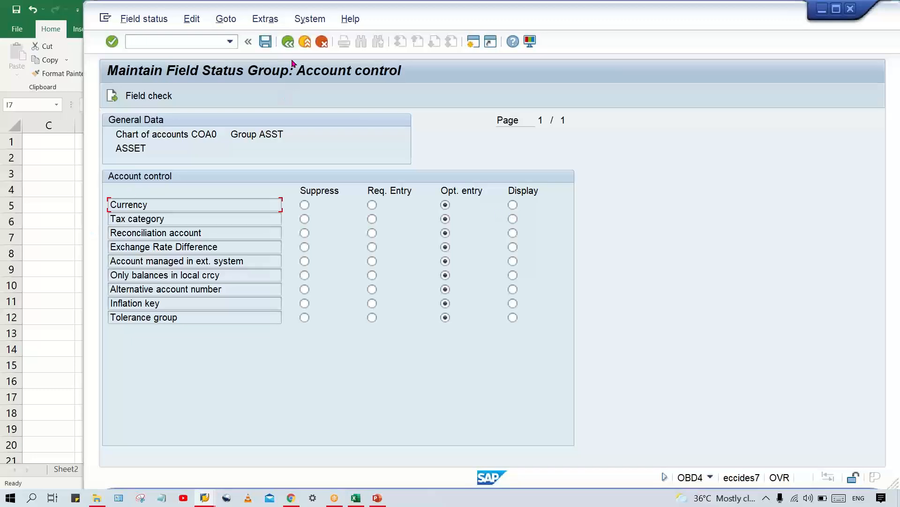
left_click(287, 41)
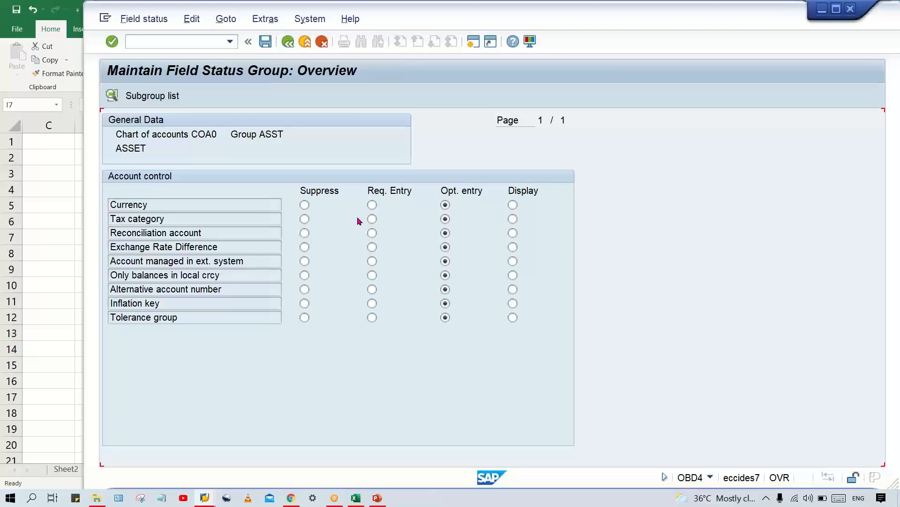
left_click(288, 42)
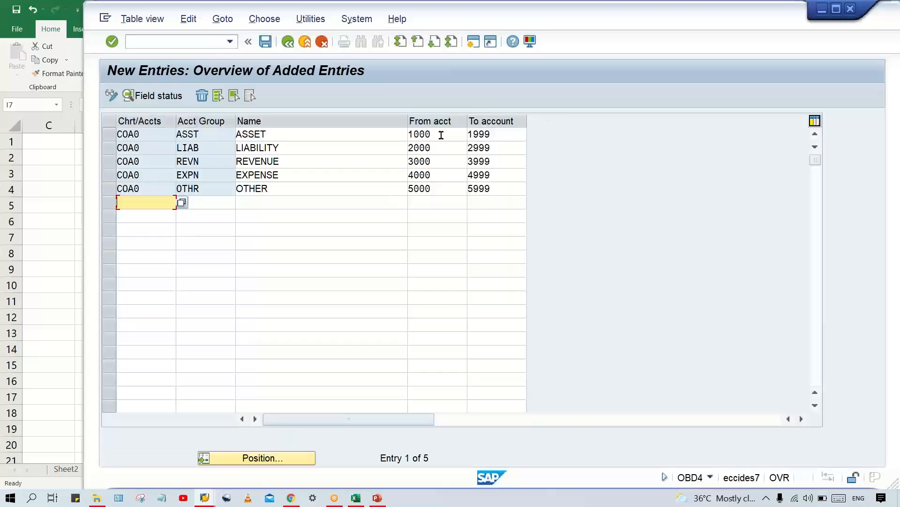
Review the ASSET group's name and account range, and the starting account numbers of the other four account groups
left_click(441, 135)
left_click(485, 135)
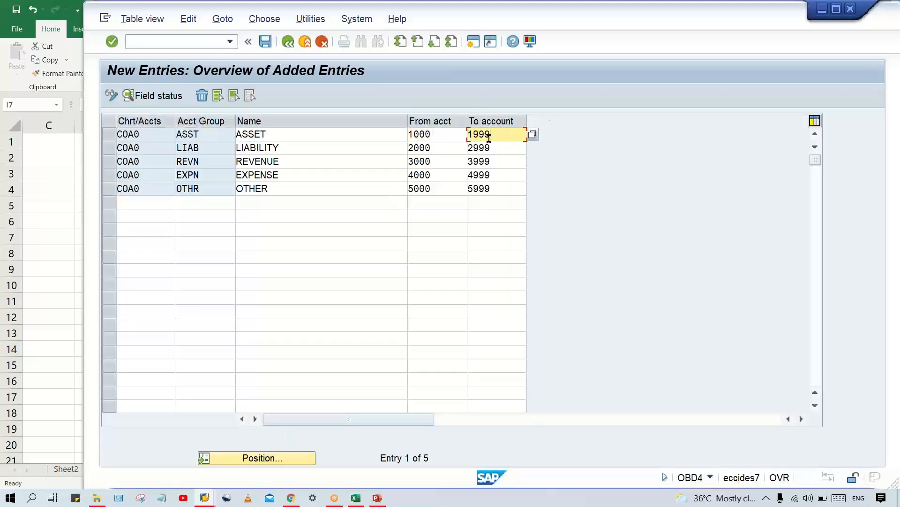
left_click(267, 135)
left_click_drag(266, 134, 234, 135)
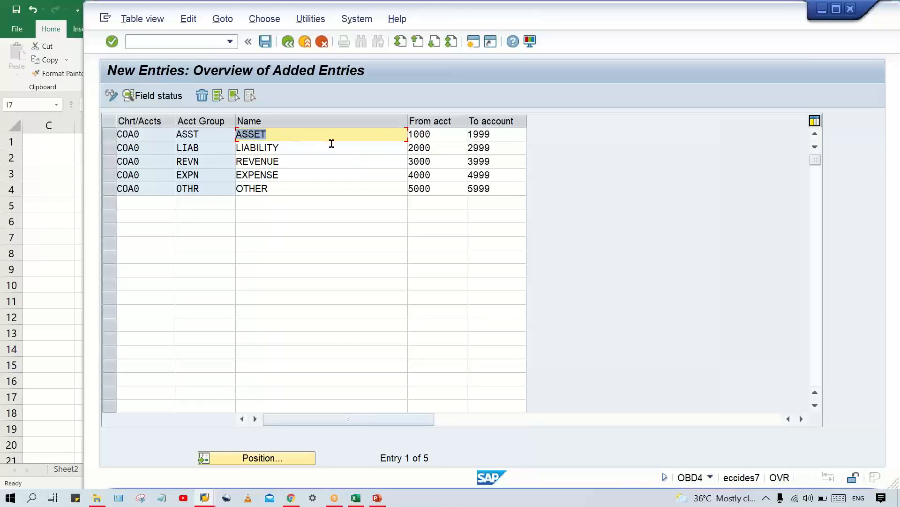
left_click(435, 134)
left_click(512, 136)
left_click(455, 137)
left_click(397, 131)
left_click(447, 133)
left_click(501, 132)
left_click(450, 147)
left_click(445, 162)
left_click(444, 175)
left_click(443, 187)
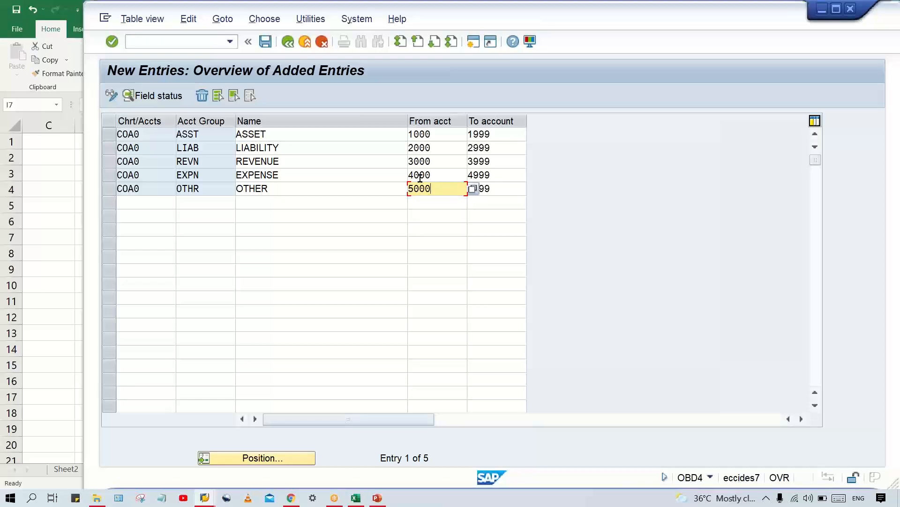
left_click(448, 137)
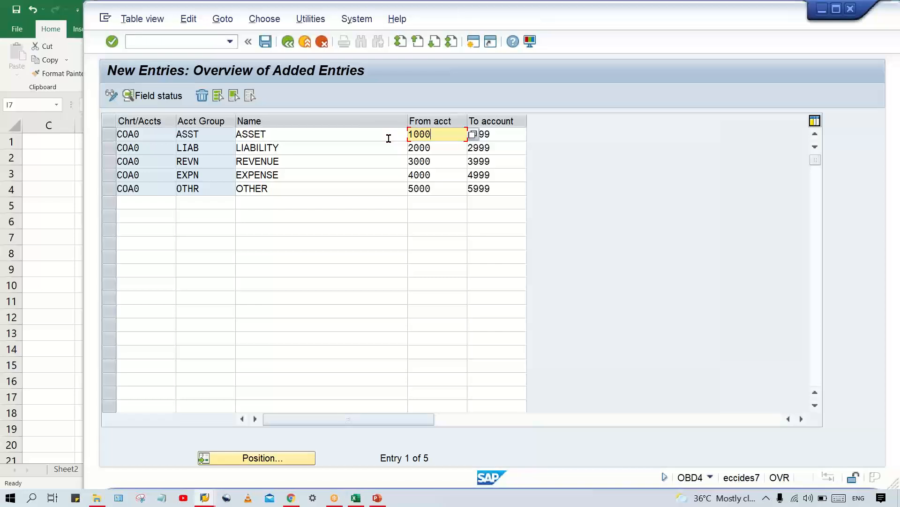
left_click(298, 133)
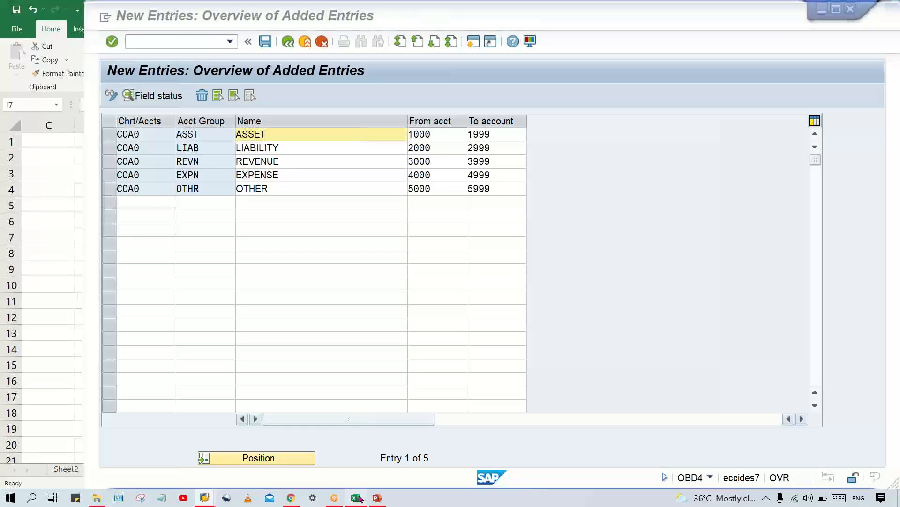
Switch to Excel and enter the labels GL, ACT GRP and COA in E10, F10 and G10
left_click(356, 498)
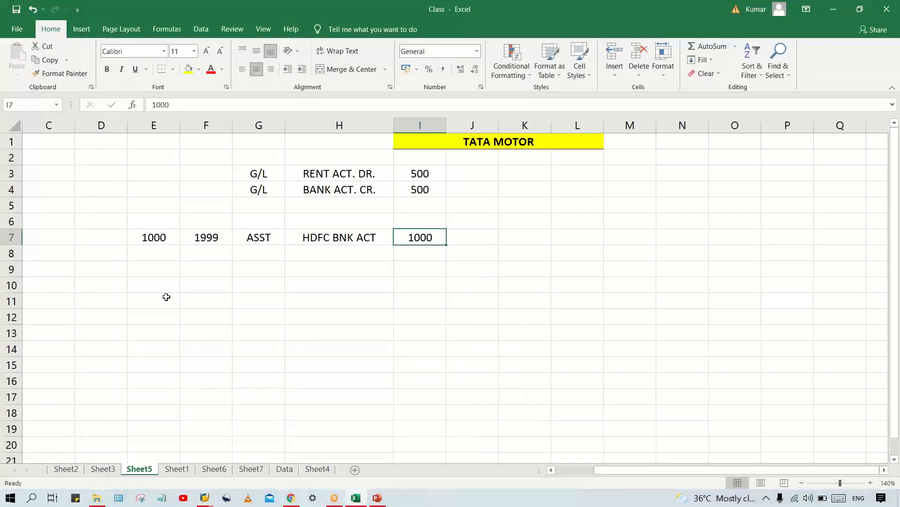
left_click(147, 282)
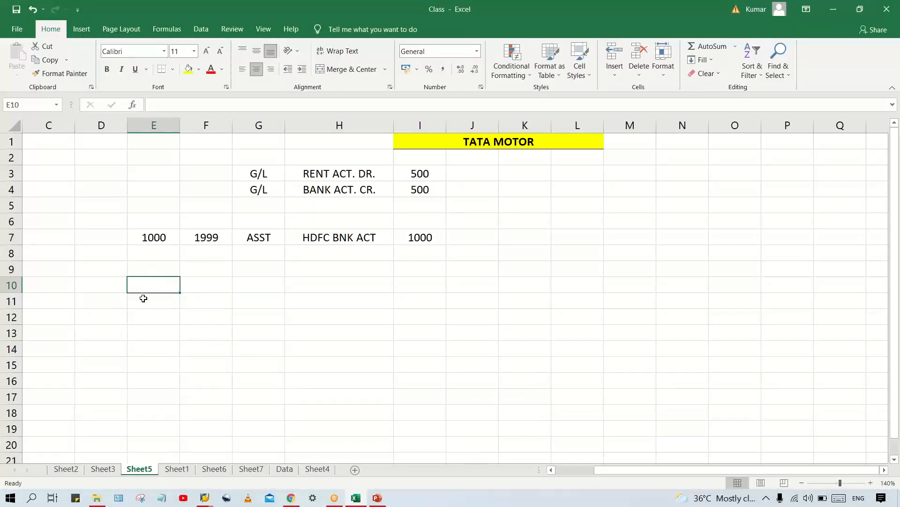
type("GL")
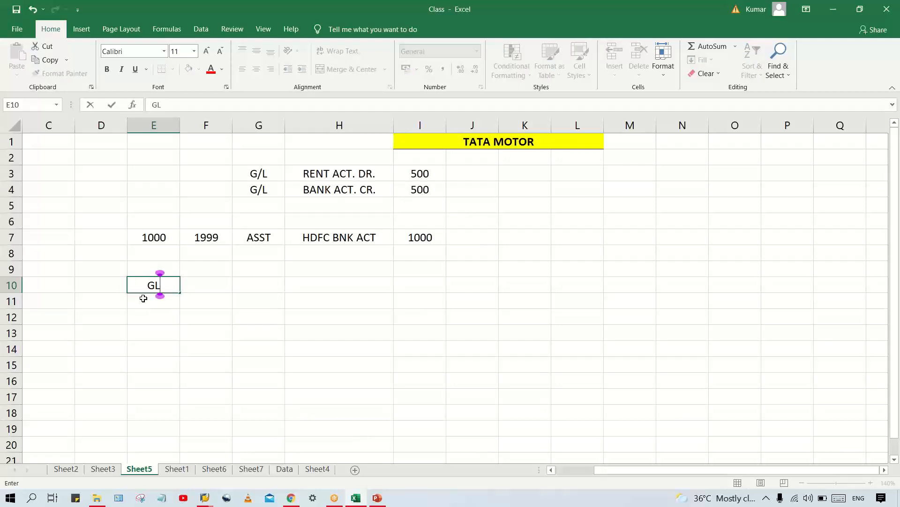
key("Tab")
type("ACT")
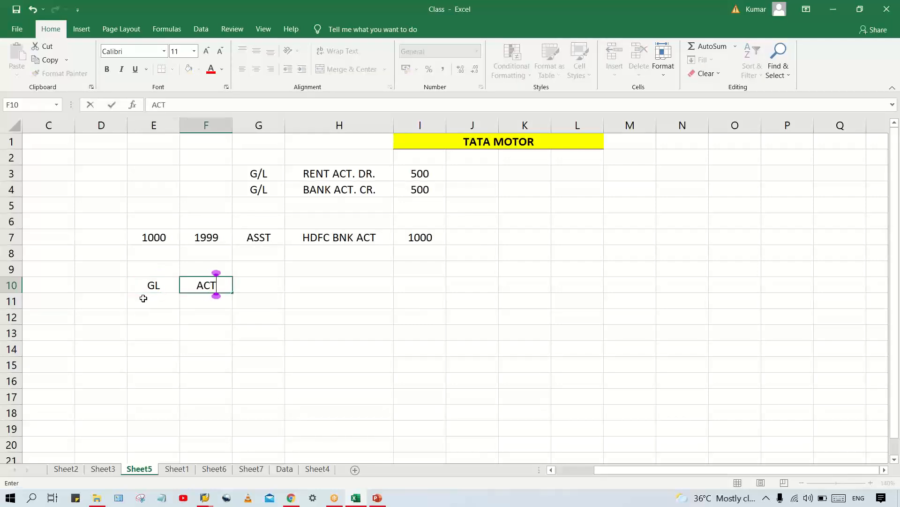
type(" GR")
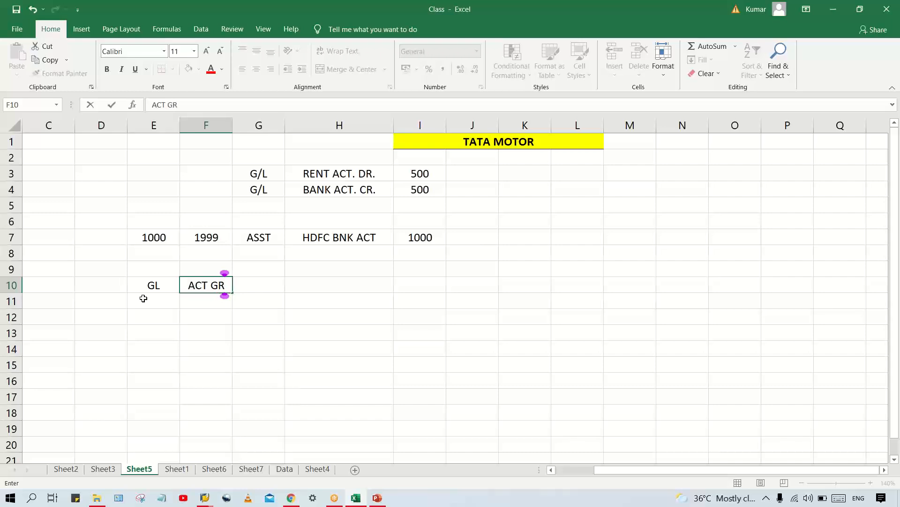
type("P")
key("Tab")
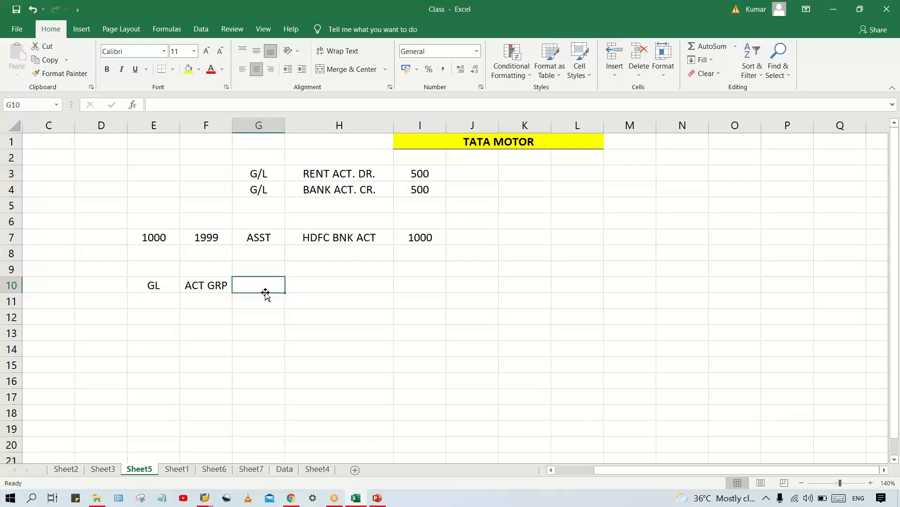
type("COA")
key("Return")
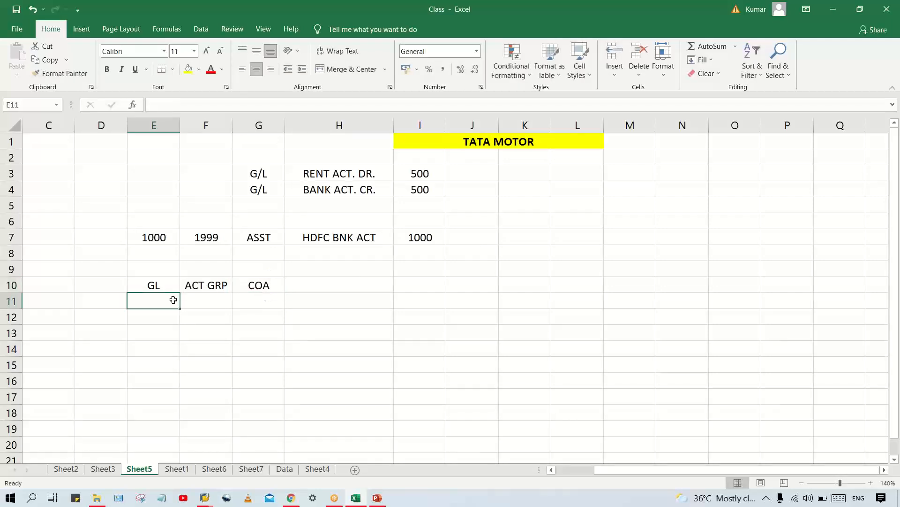
left_click(212, 287)
left_click(252, 285)
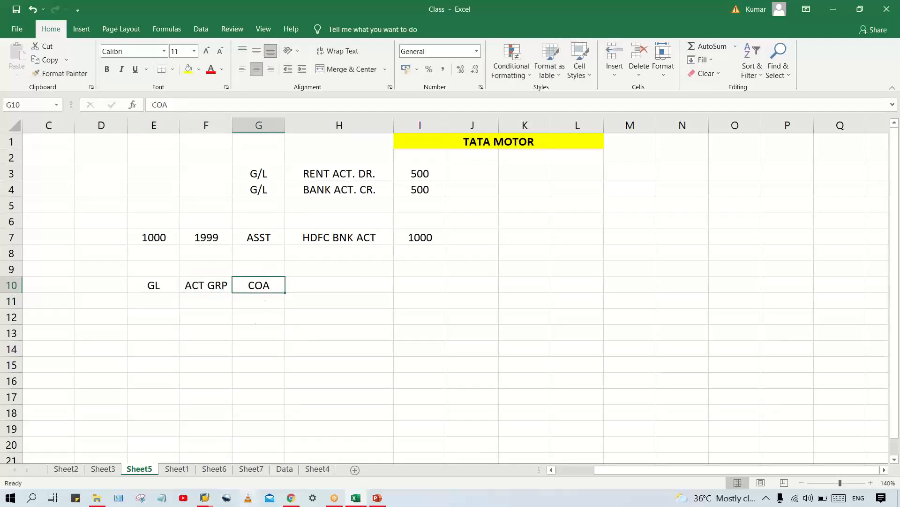
Switch to SAP and examine how account group ASST is tied to chart of accounts COA0
left_click(205, 498)
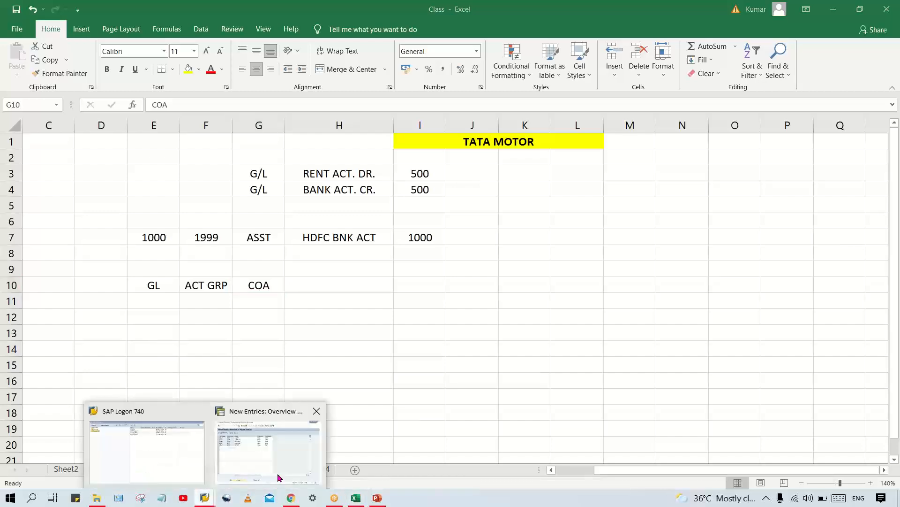
left_click(278, 477)
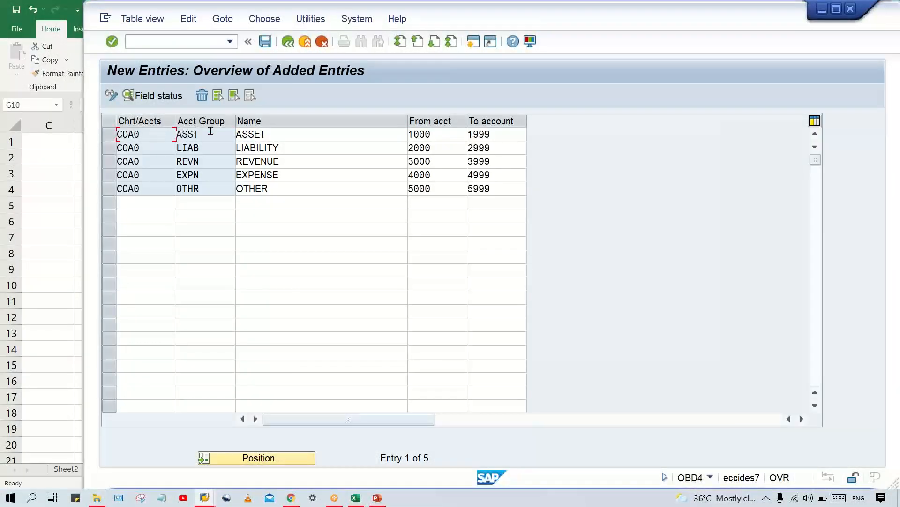
left_click(157, 146)
left_click(213, 138)
left_click_drag(155, 138, 105, 135)
left_click_drag(151, 135, 108, 134)
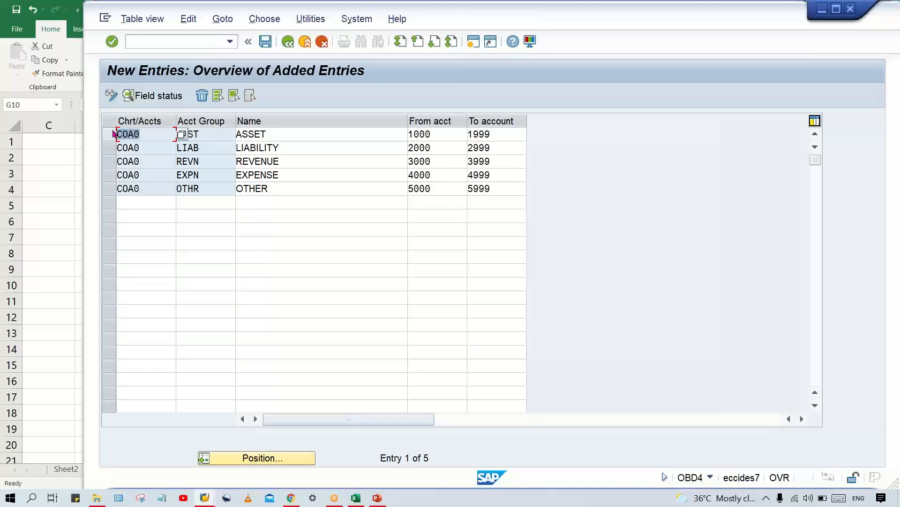
left_click(209, 131)
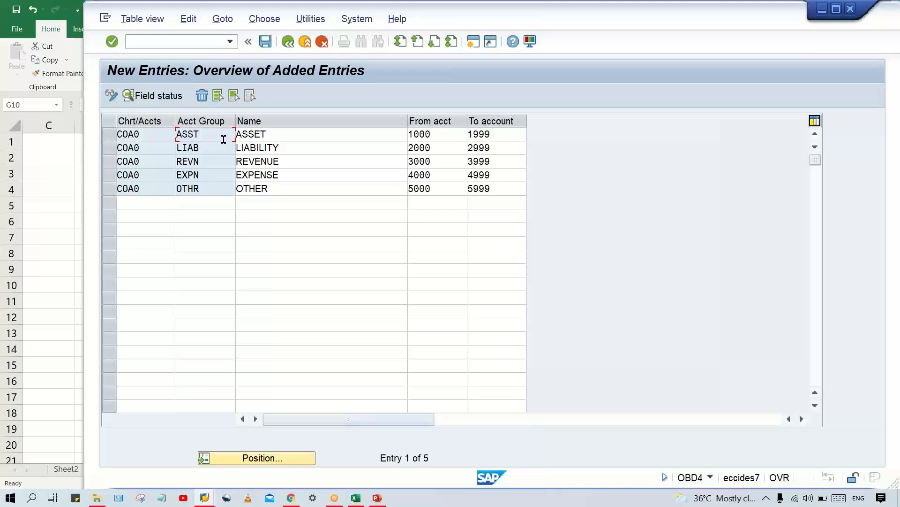
left_click(151, 136)
left_click(221, 134)
left_click(160, 134)
Switch to Excel and enter A, B and C in E12, F12 and G12 under the GL, ACT GRP and COA labels
left_click(355, 497)
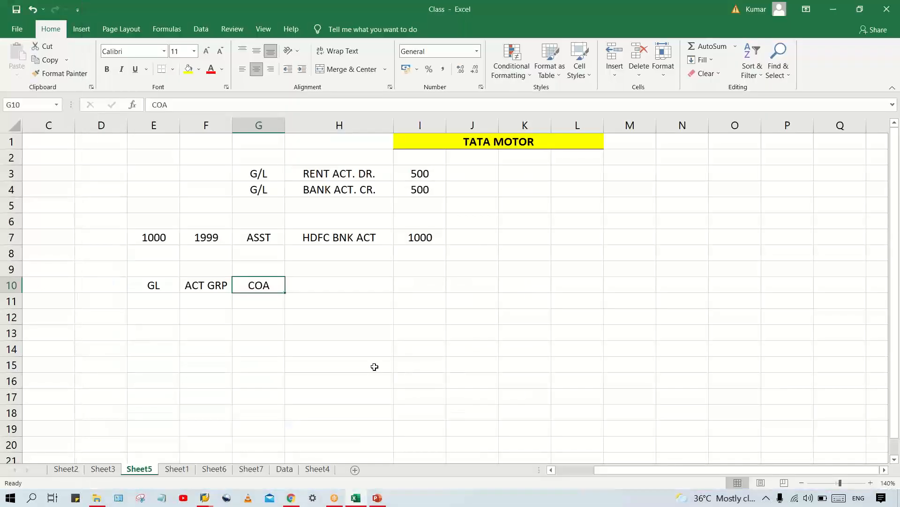
left_click(154, 317)
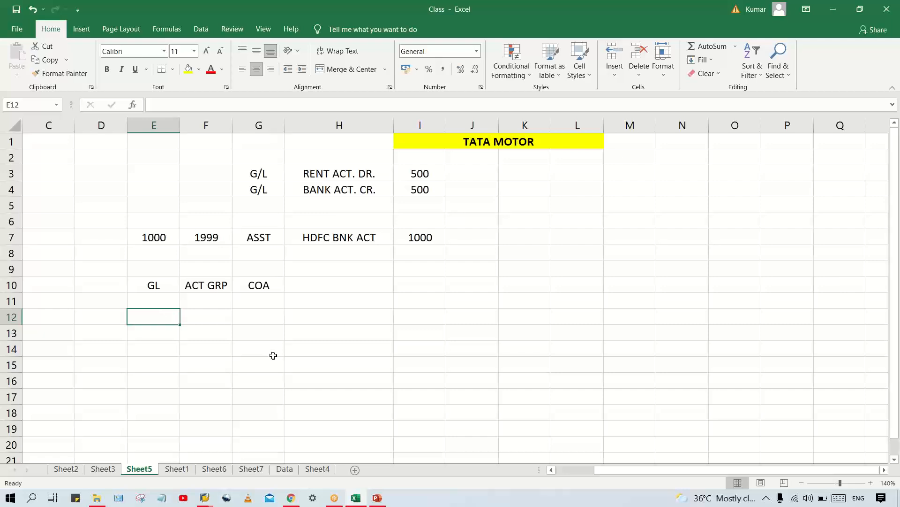
type("A")
key("Tab")
type("B")
key("Tab")
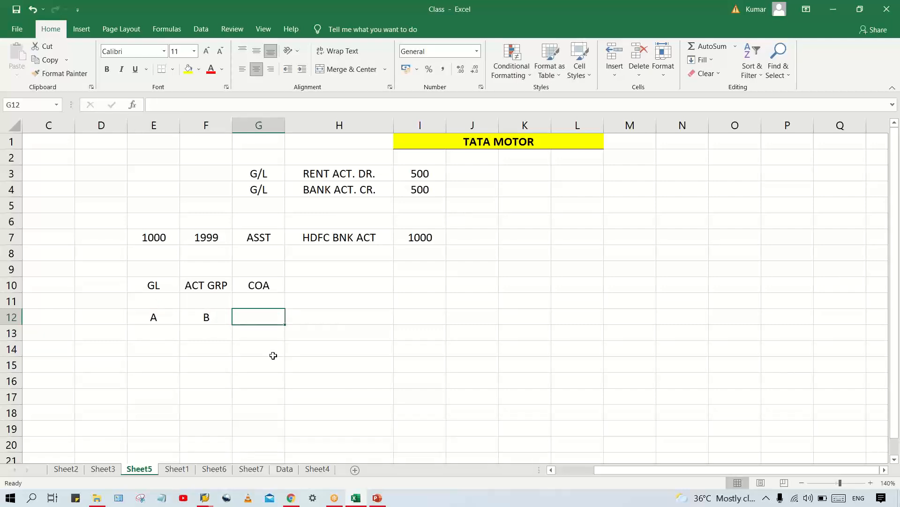
type("C")
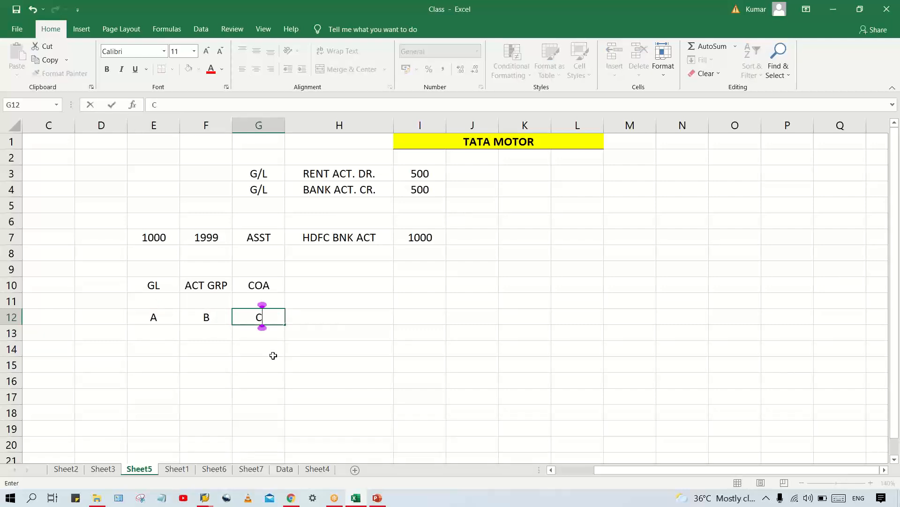
Enter the relation A=C in F14 below the letter row
left_click(204, 349)
type("A=C")
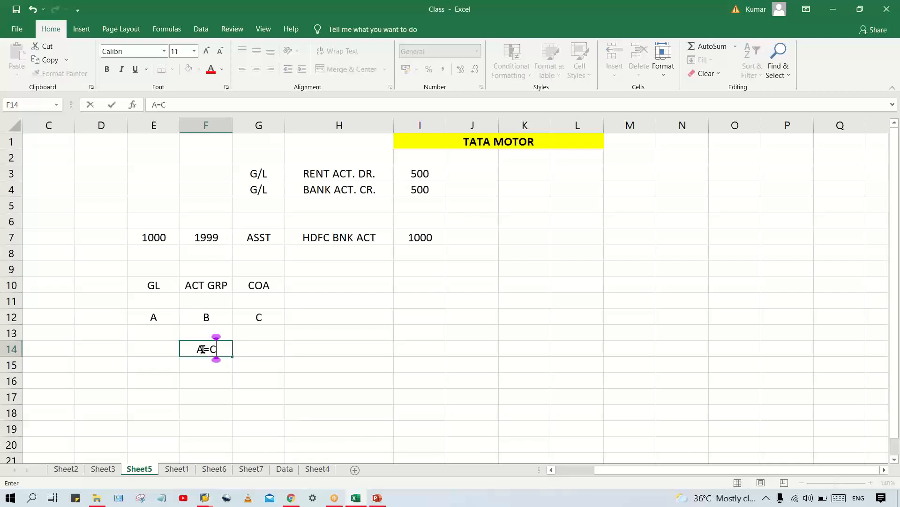
key("Return")
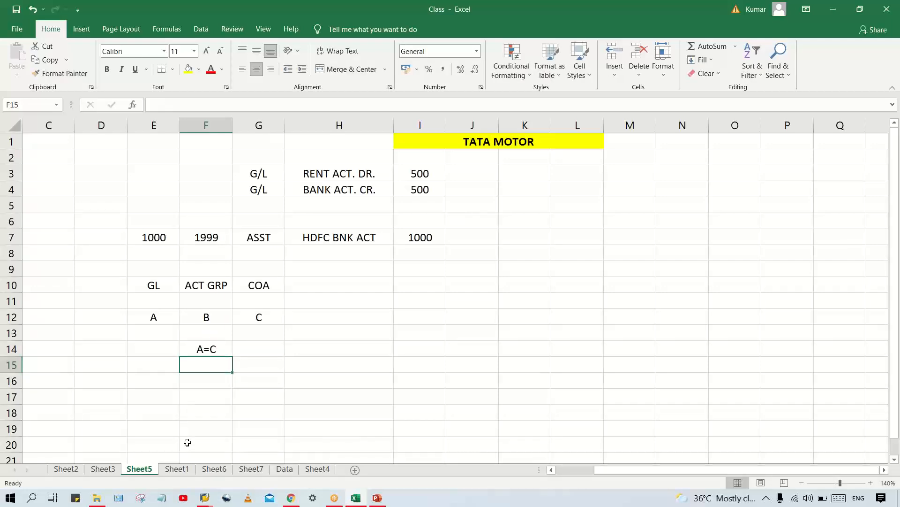
Compare the A, B, C entries and the A=C relation with the GL, ACT GRP and COA labels in row 10
left_click(207, 352)
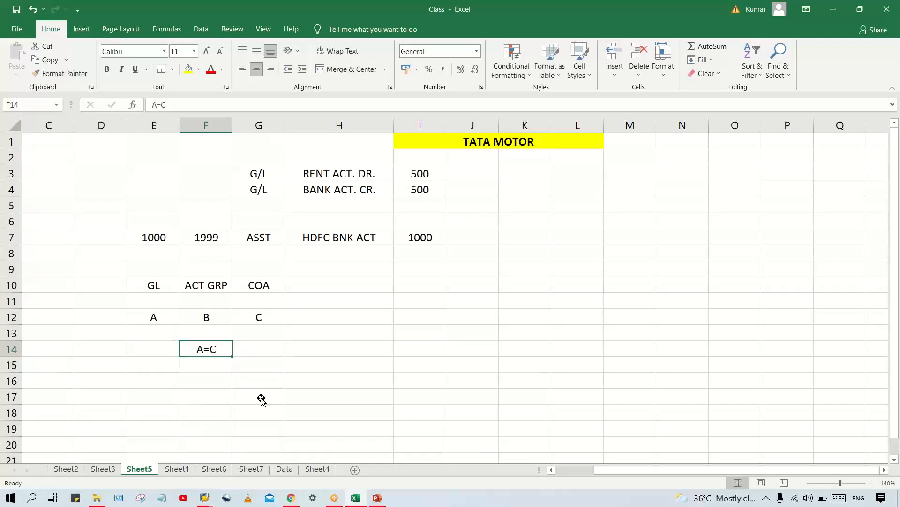
left_click(152, 303)
left_click(160, 316)
left_click(209, 320)
left_click(272, 322)
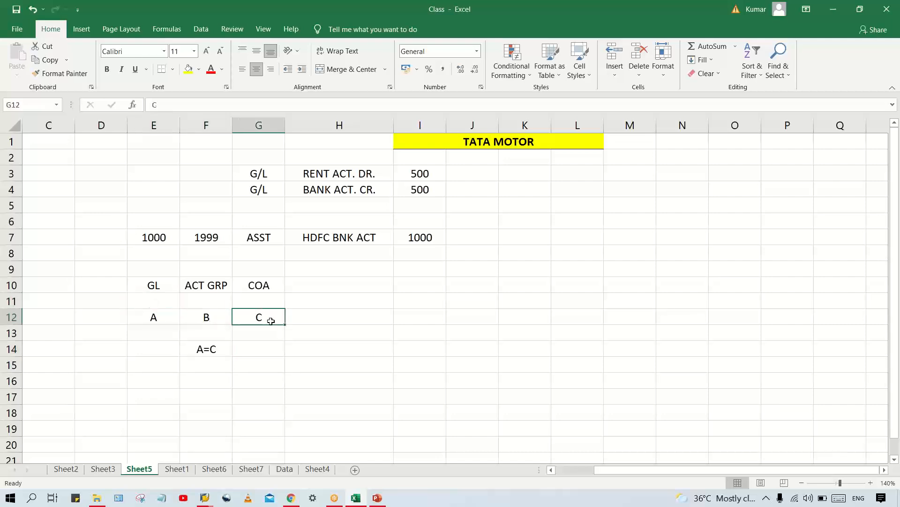
left_click(211, 346)
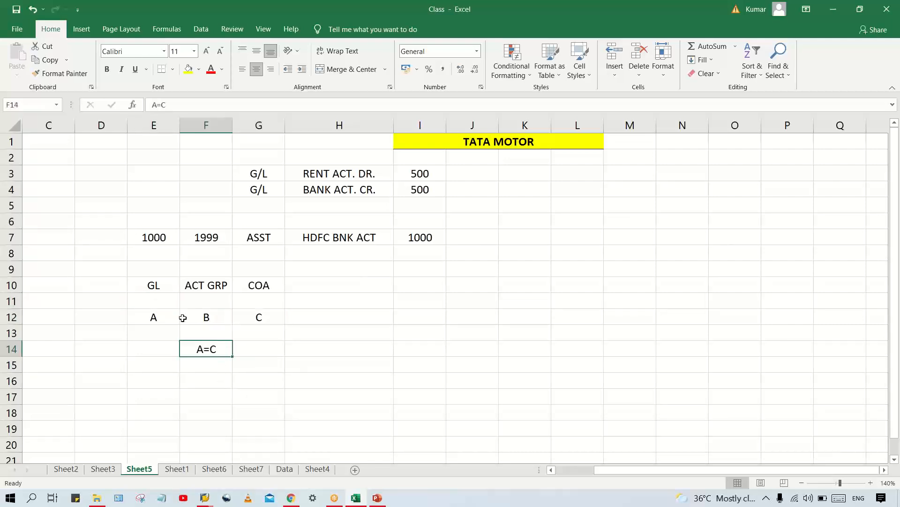
left_click(150, 292)
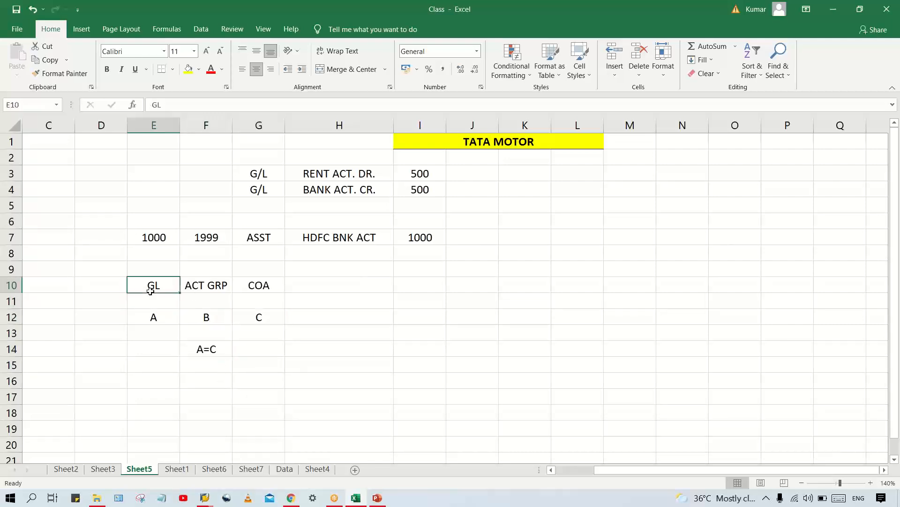
left_click(200, 287)
left_click(263, 287)
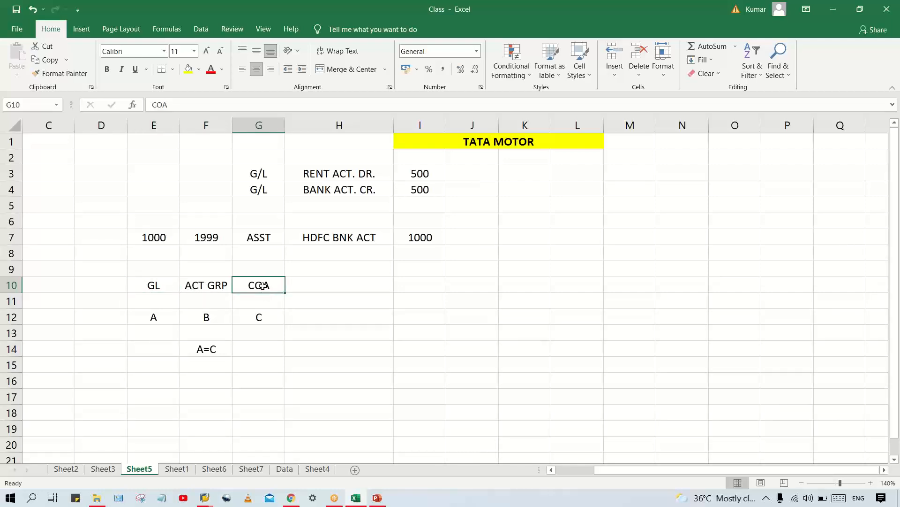
left_click(158, 285)
left_click(253, 284)
Switch to SAP and review the account group codes together with their chart of accounts COA0
left_click(205, 493)
left_click(267, 453)
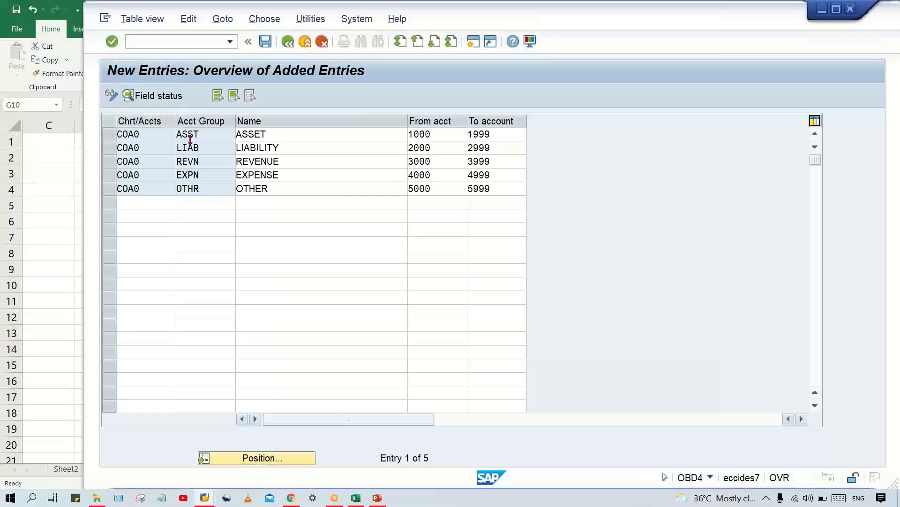
left_click(200, 162)
left_click(205, 188)
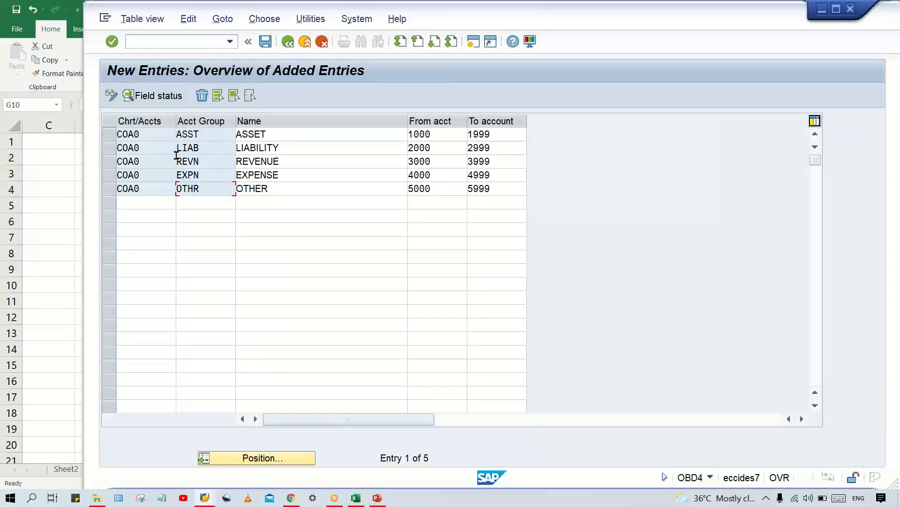
left_click(147, 134)
left_click(158, 148)
left_click(207, 138)
left_click(222, 146)
left_click(224, 158)
left_click_drag(141, 134, 117, 135)
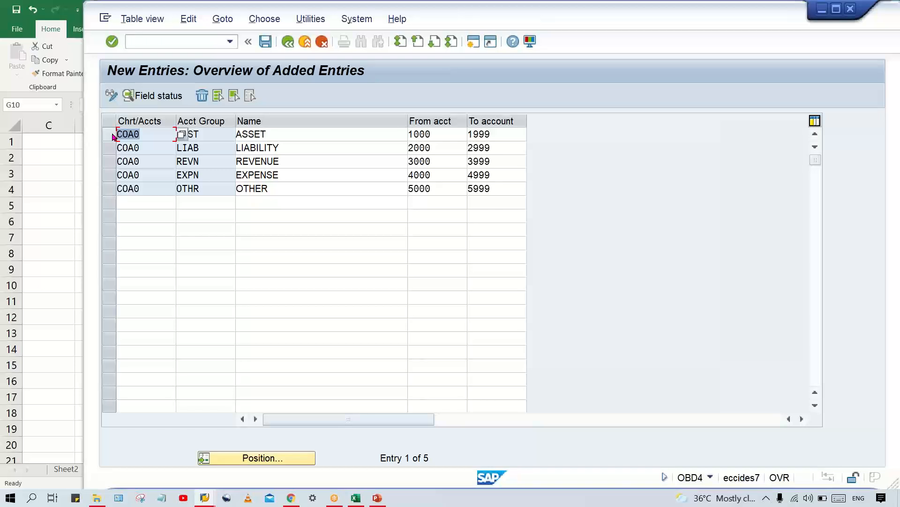
Review the EXPENSE entry's account group code, name, and starting and ending account numbers
left_click(302, 175)
left_click_drag(311, 173, 169, 175)
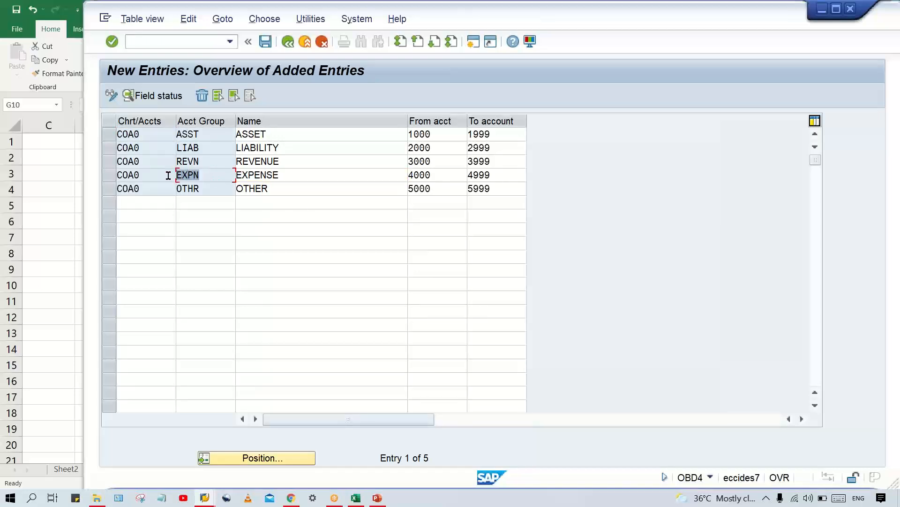
left_click_drag(283, 175, 221, 175)
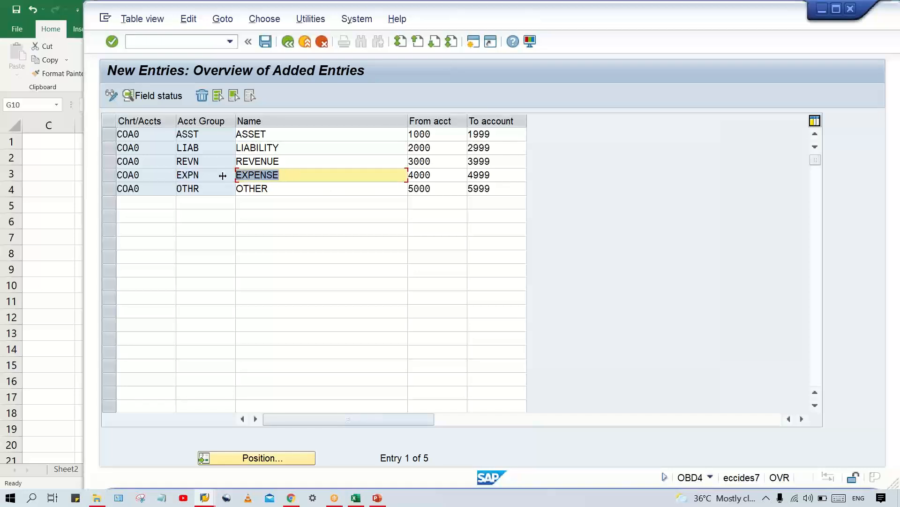
left_click(455, 176)
left_click_drag(450, 174, 359, 177)
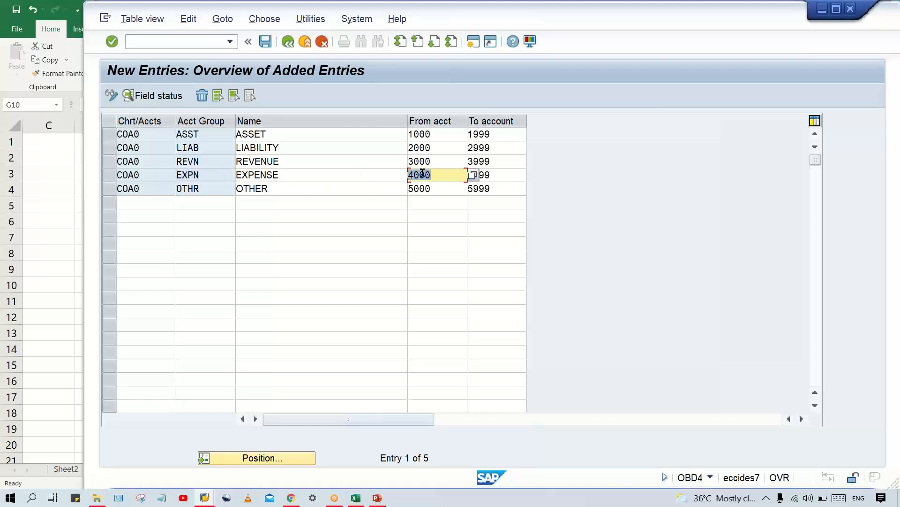
left_click(501, 175)
left_click_drag(434, 177, 347, 177)
left_click(499, 171)
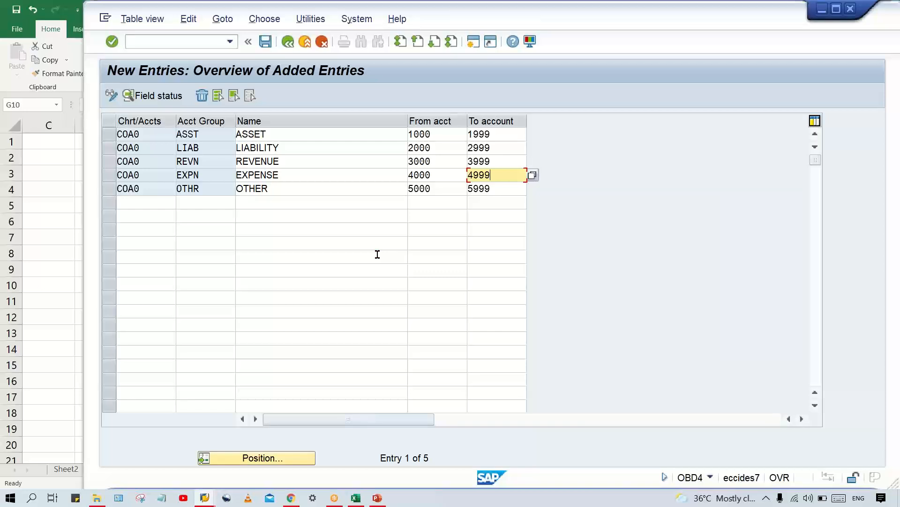
Open the field status overview of the ASSET account group, and switch to the G/L Settings slide in PowerPoint
left_click(436, 148)
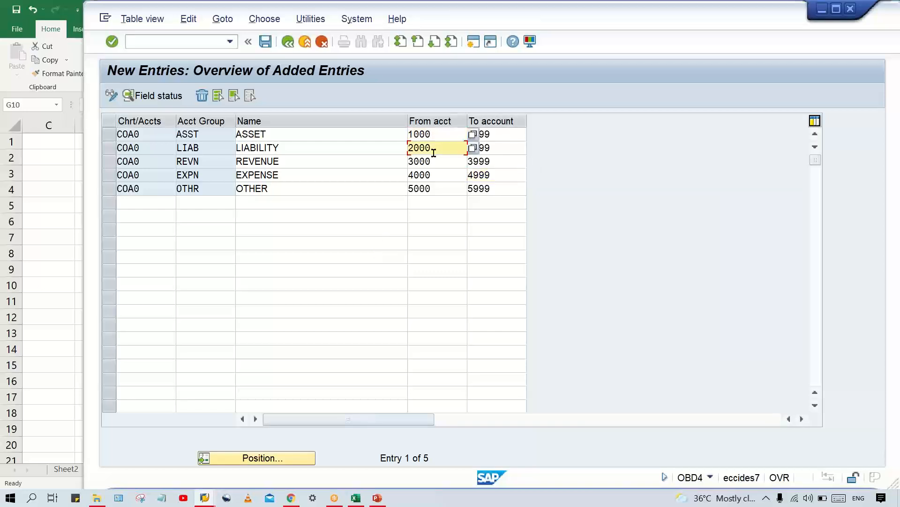
left_click(328, 134)
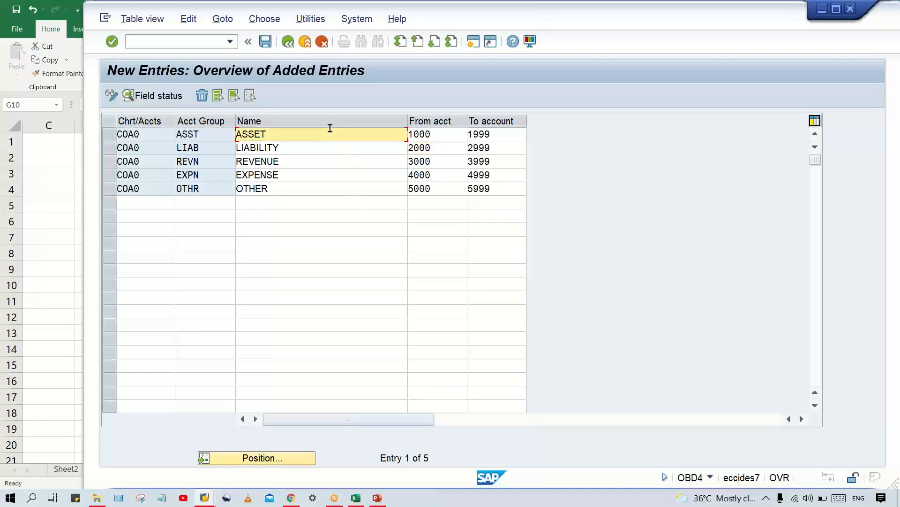
double_click(327, 134)
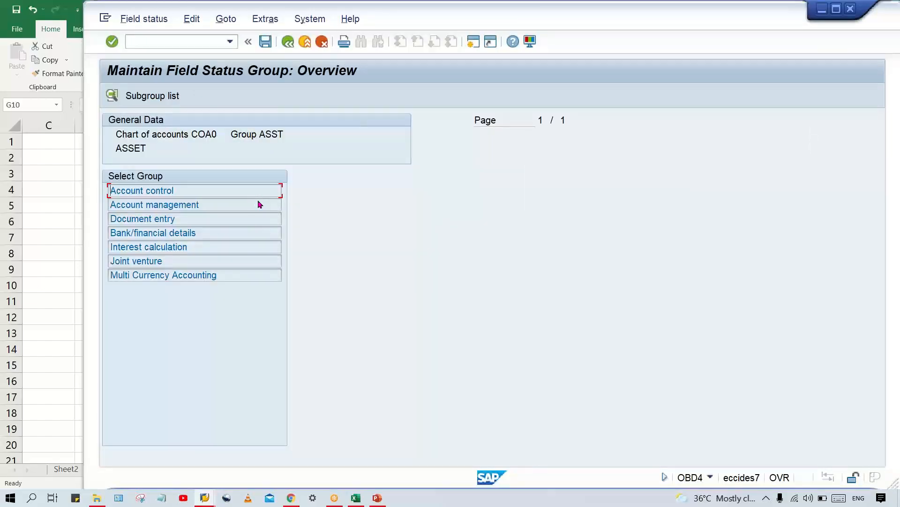
left_click(378, 497)
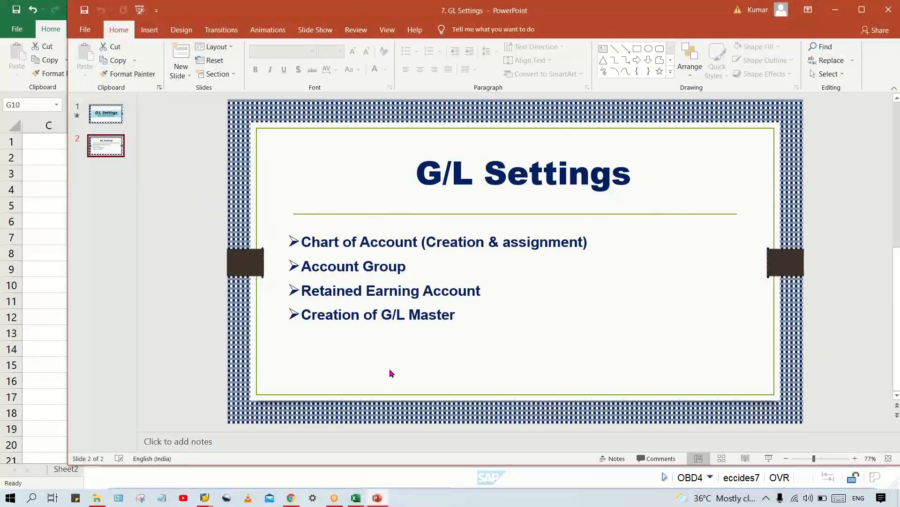